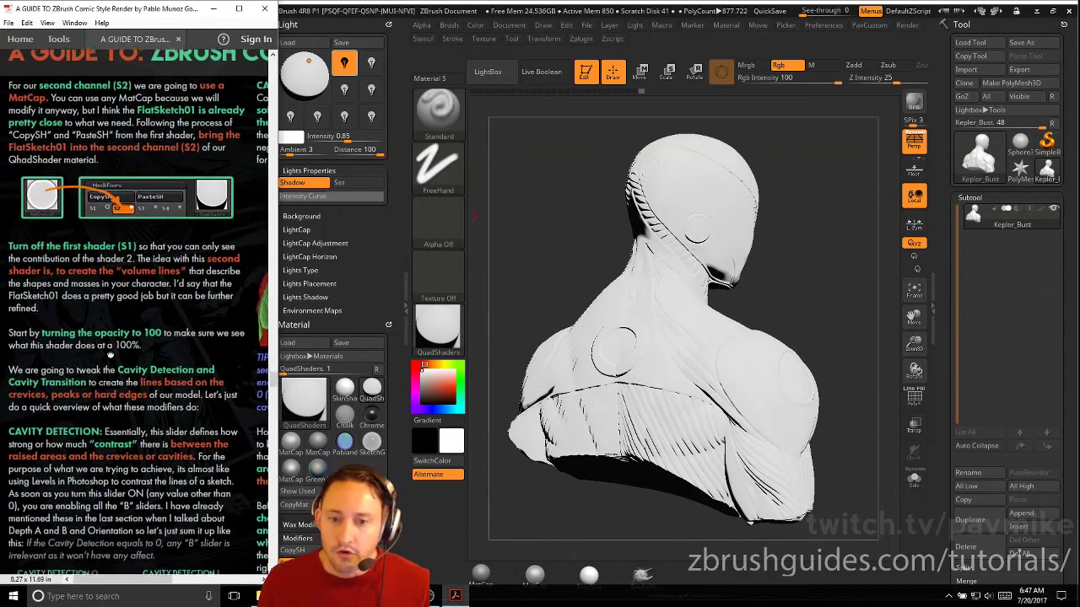
Choose the FlatSketch01 MatCap material and copy its shader
left_click(391, 301)
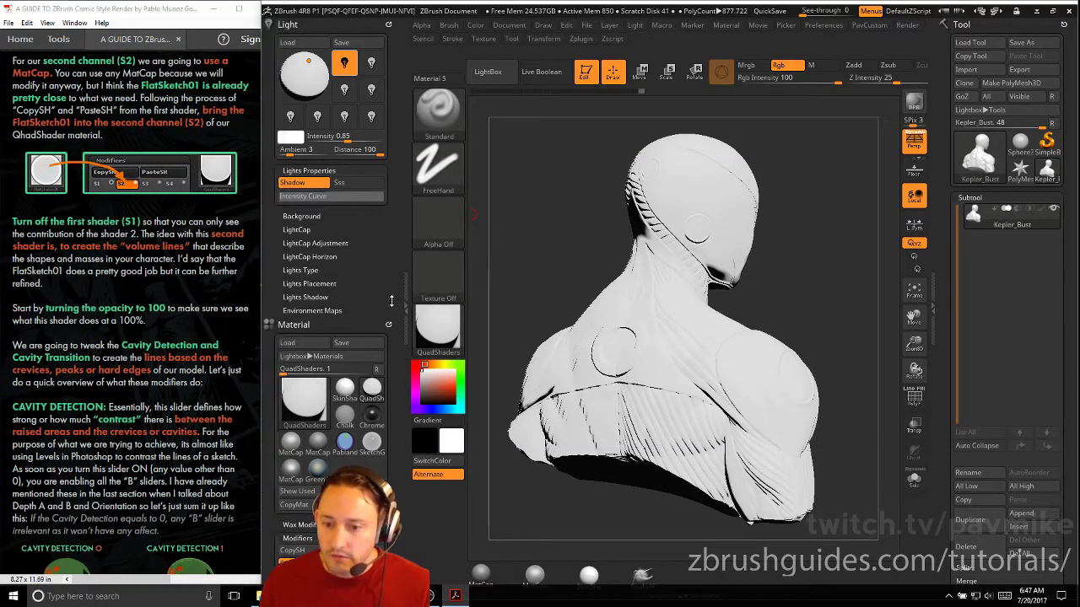
left_click_drag(390, 301, 400, 198)
left_click(312, 258)
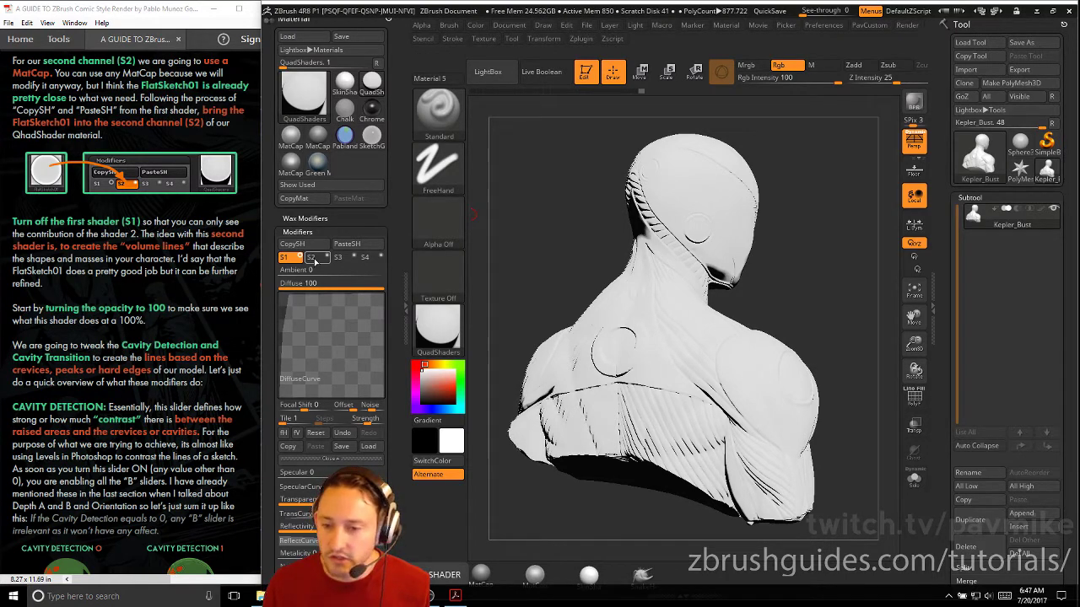
left_click(426, 325)
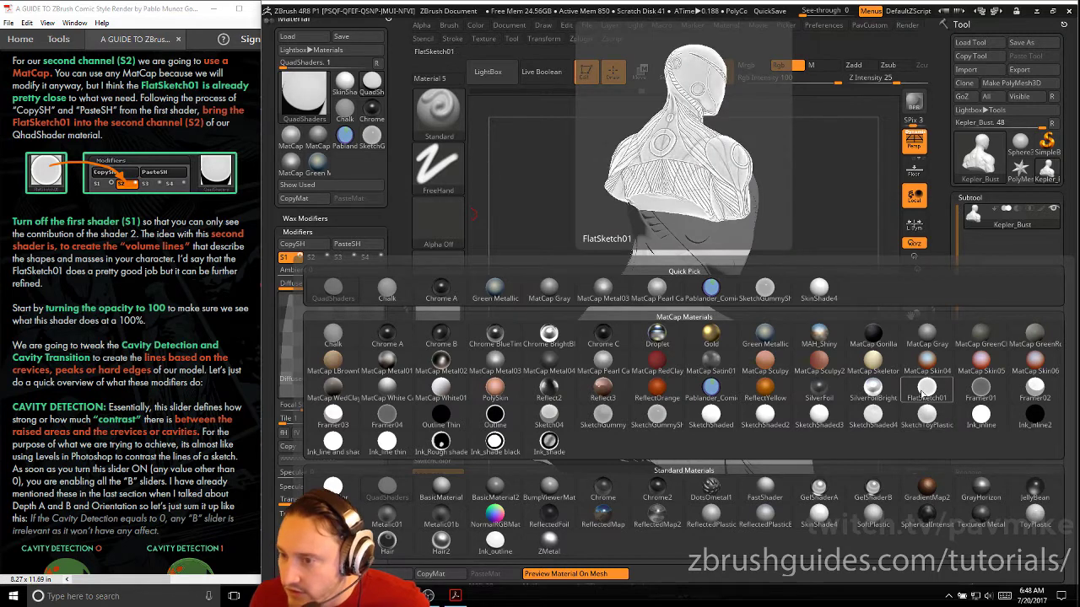
left_click(920, 392)
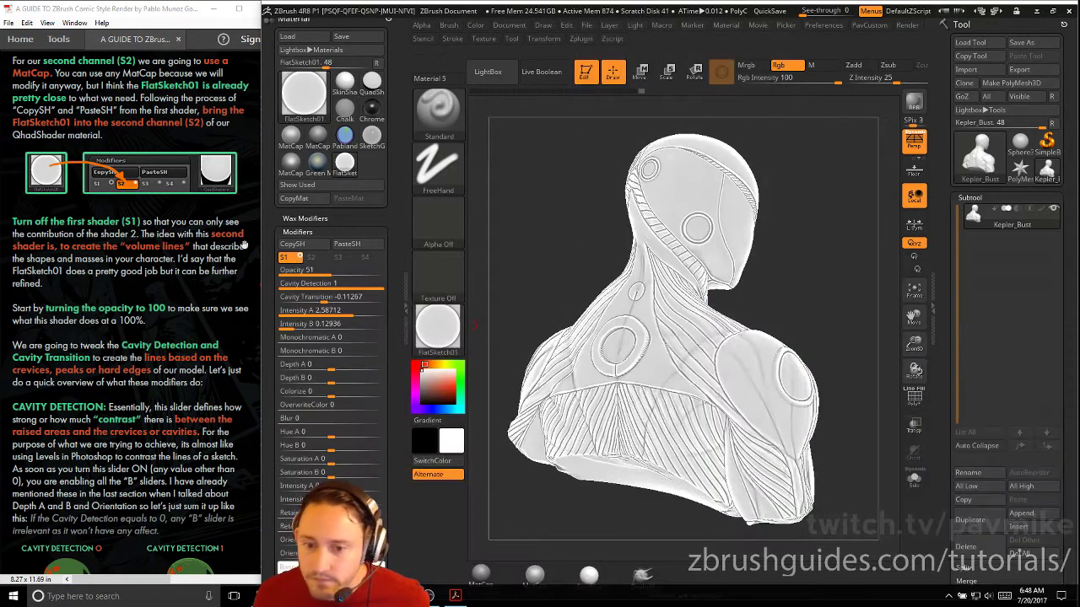
left_click(306, 246)
Return to the QuadShaders material and paste the copied FlatSketch01 shader into its second shader channel (S2)
left_click(438, 327)
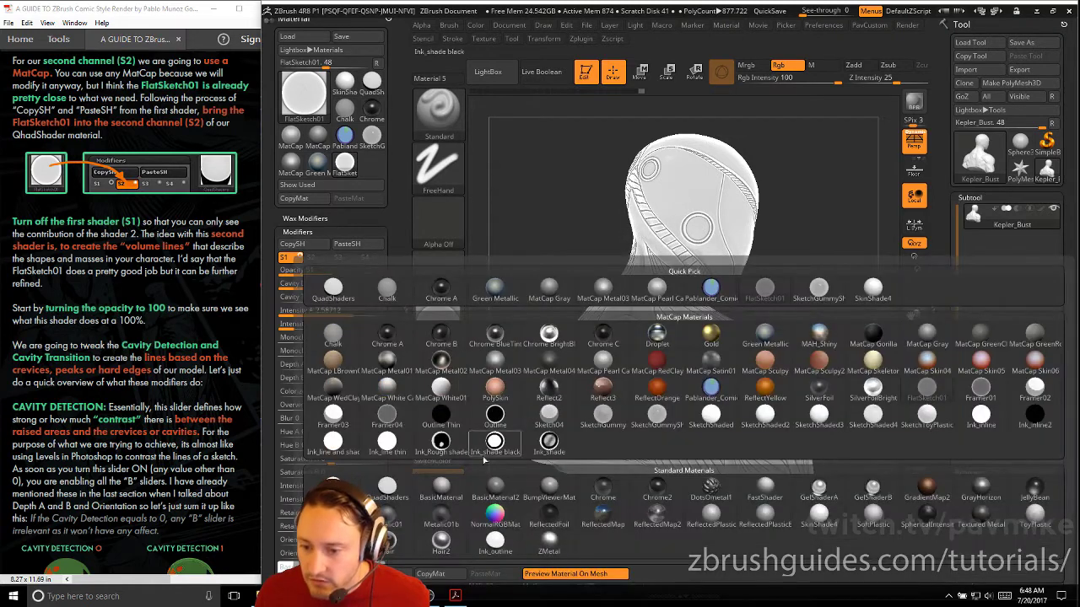
left_click(387, 491)
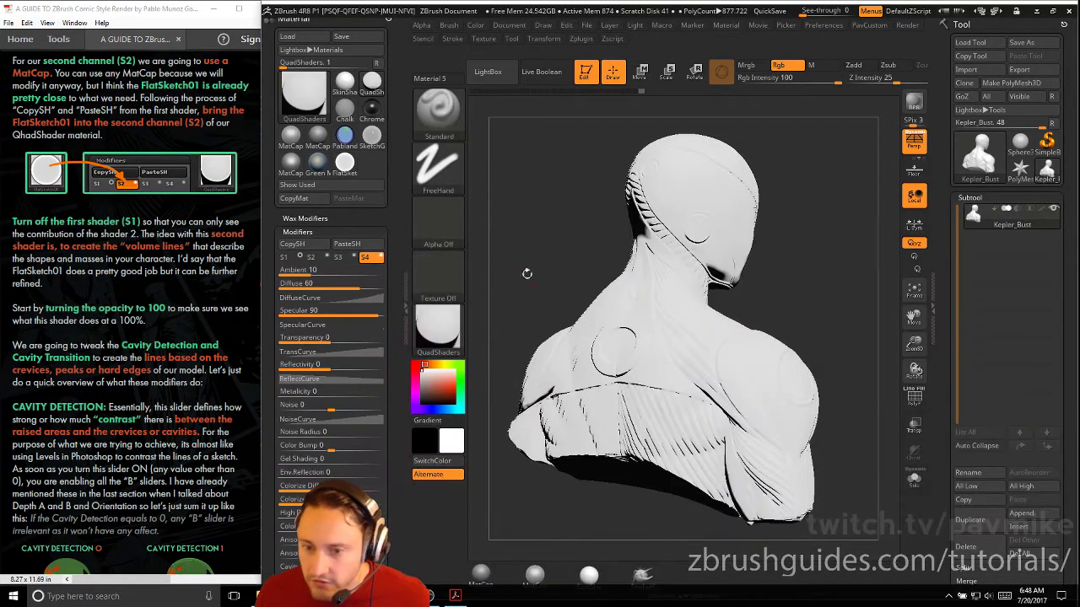
left_click(314, 259)
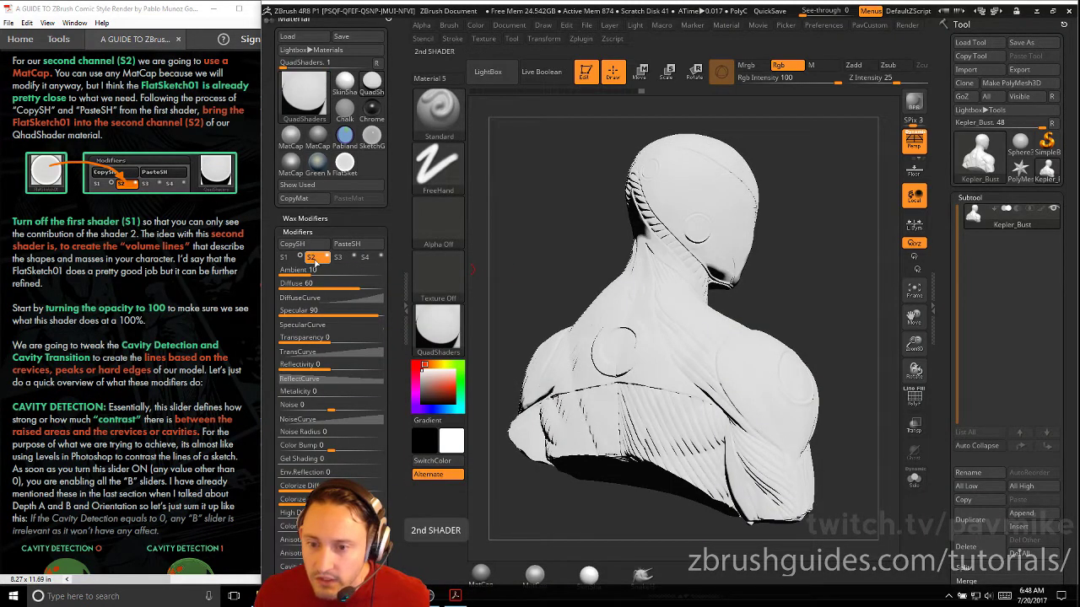
left_click(327, 258)
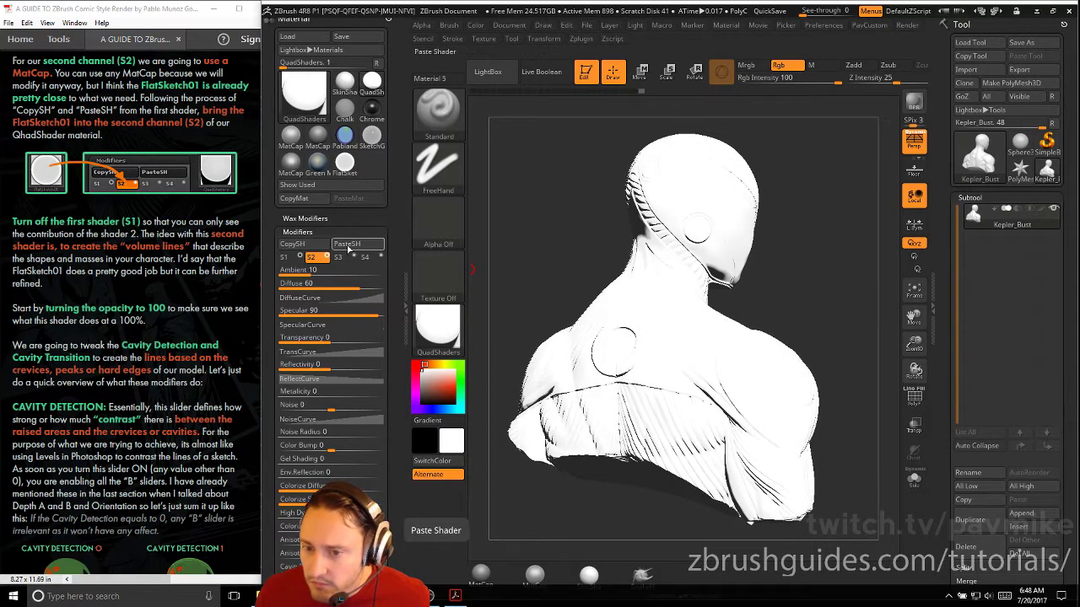
left_click(348, 245)
left_click(327, 259)
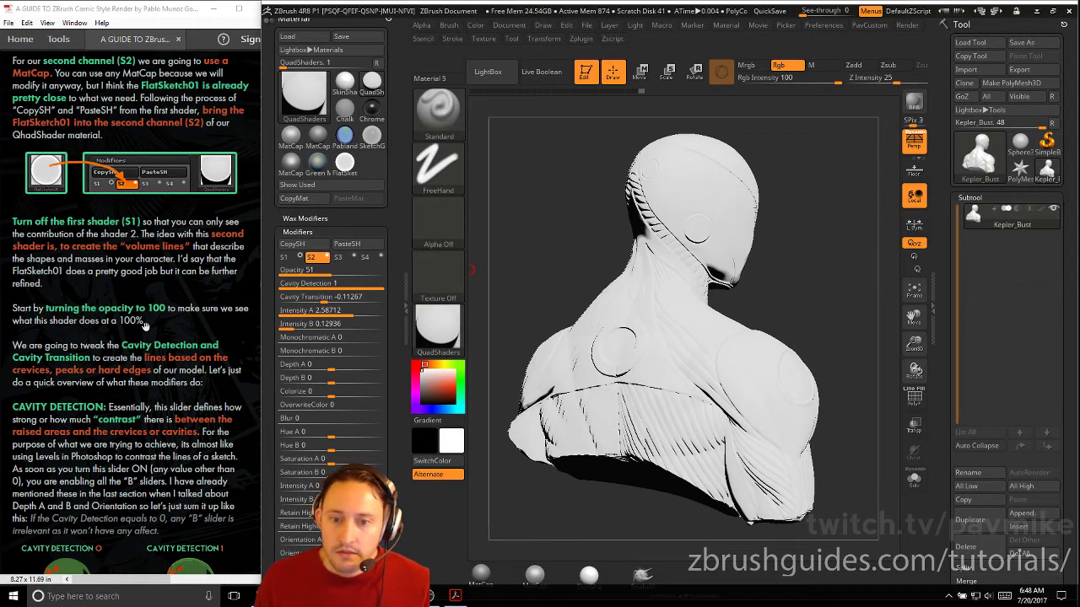
Show only the second shader by enabling S2 and disabling S1, and set its Opacity to 100
scroll(145, 317, "down", 3)
scroll(143, 243, "down", 3)
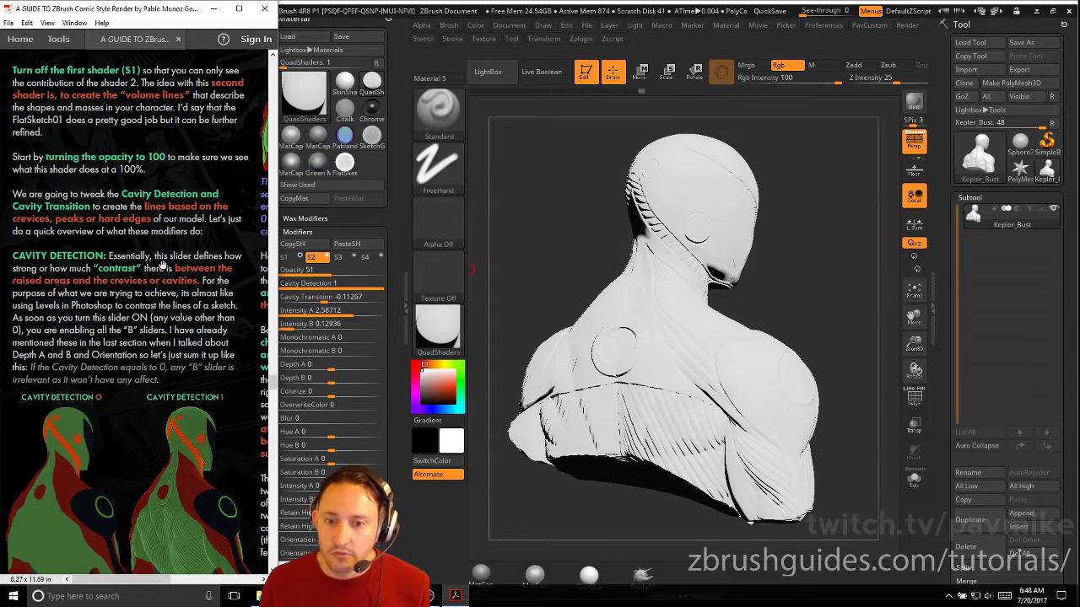
left_click(327, 257)
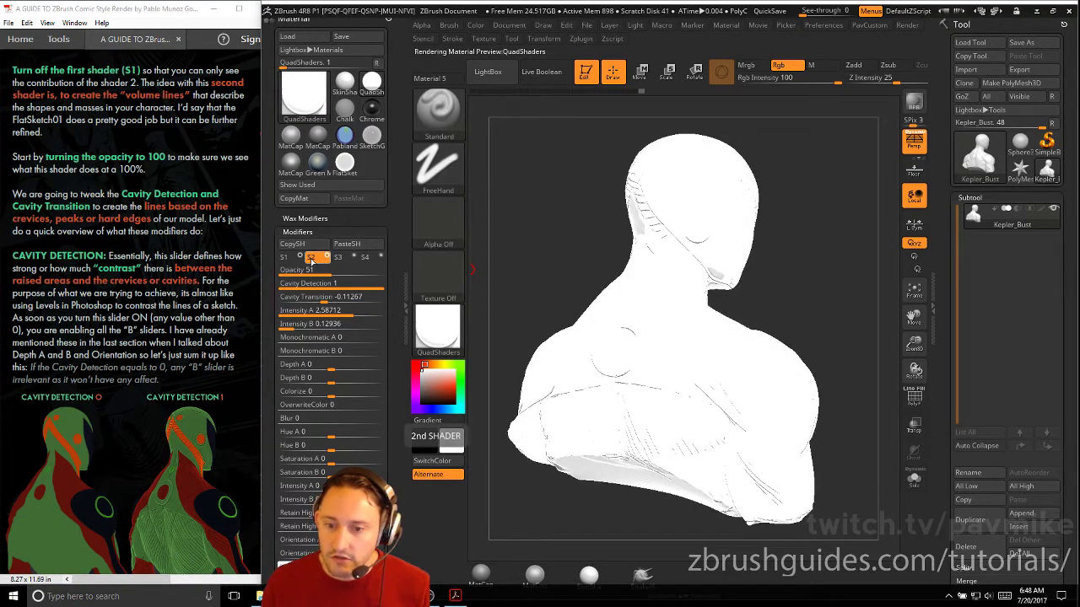
left_click(299, 257)
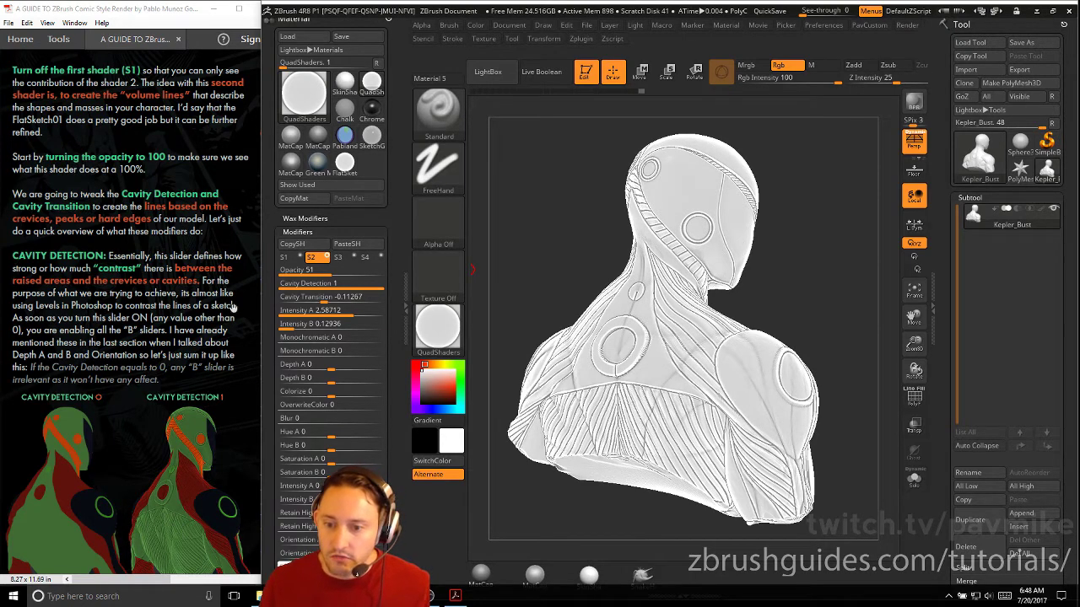
left_click(312, 285)
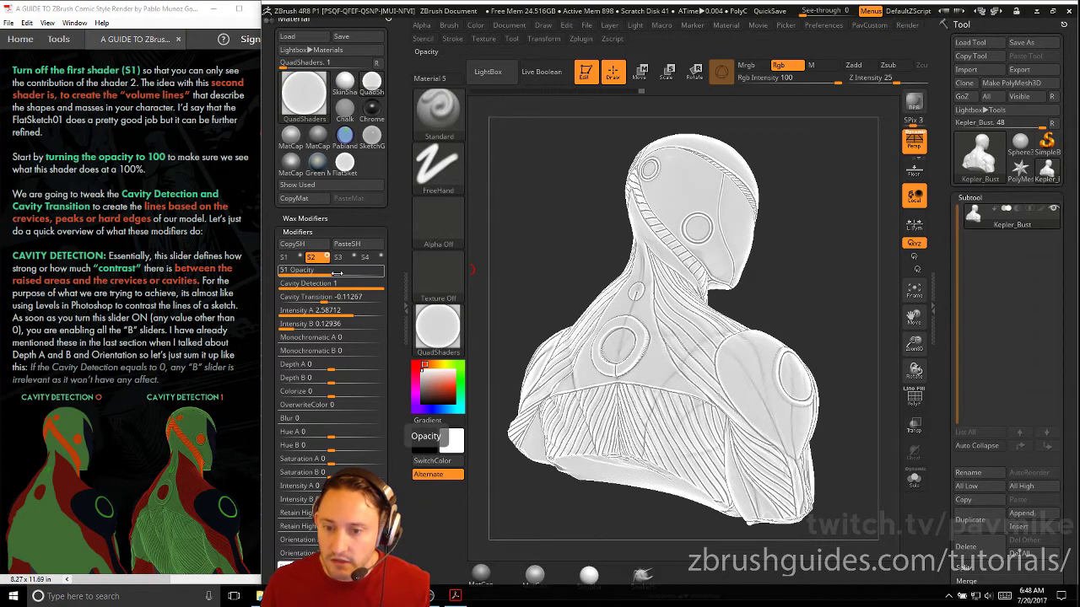
left_click_drag(331, 270, 382, 272)
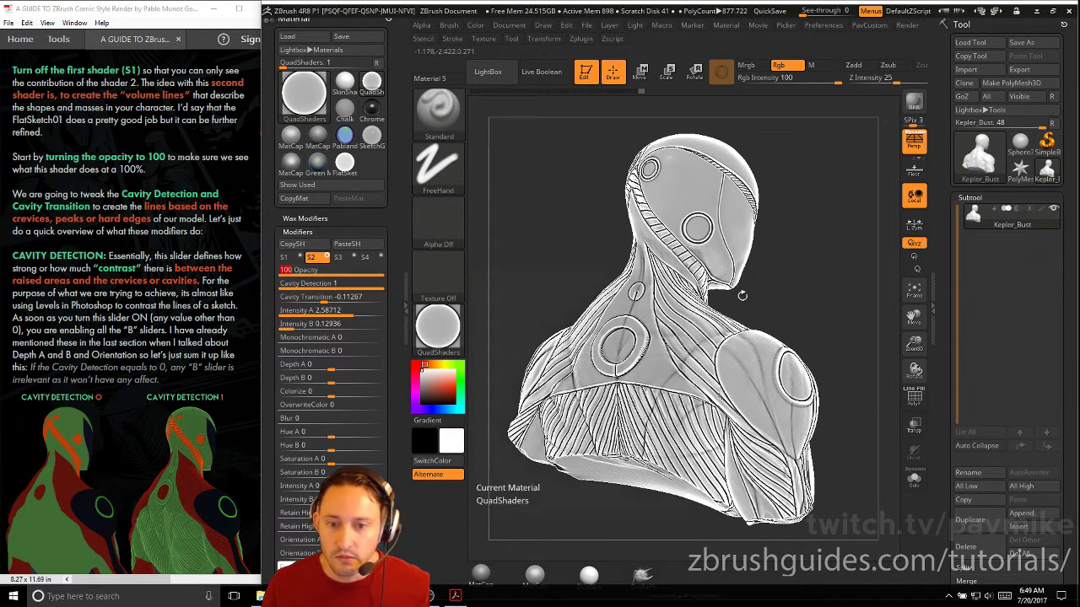
Consult the guide's Cavity Detection section and turn on the polypaint colours of the Kepler_Bust subtool
left_click(164, 200)
scroll(165, 199, "down", 3)
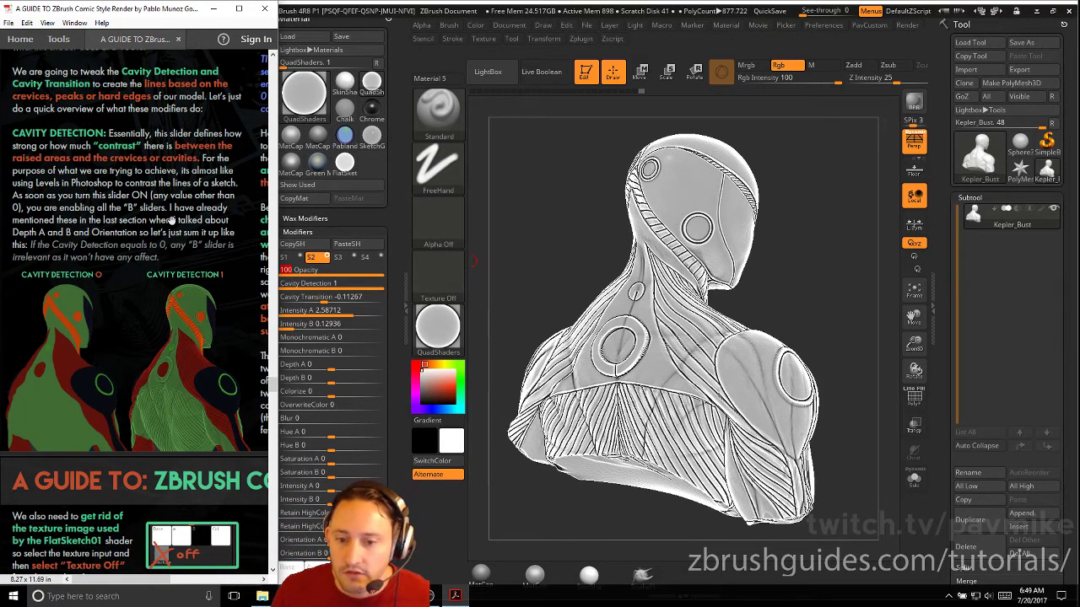
left_click(1040, 211)
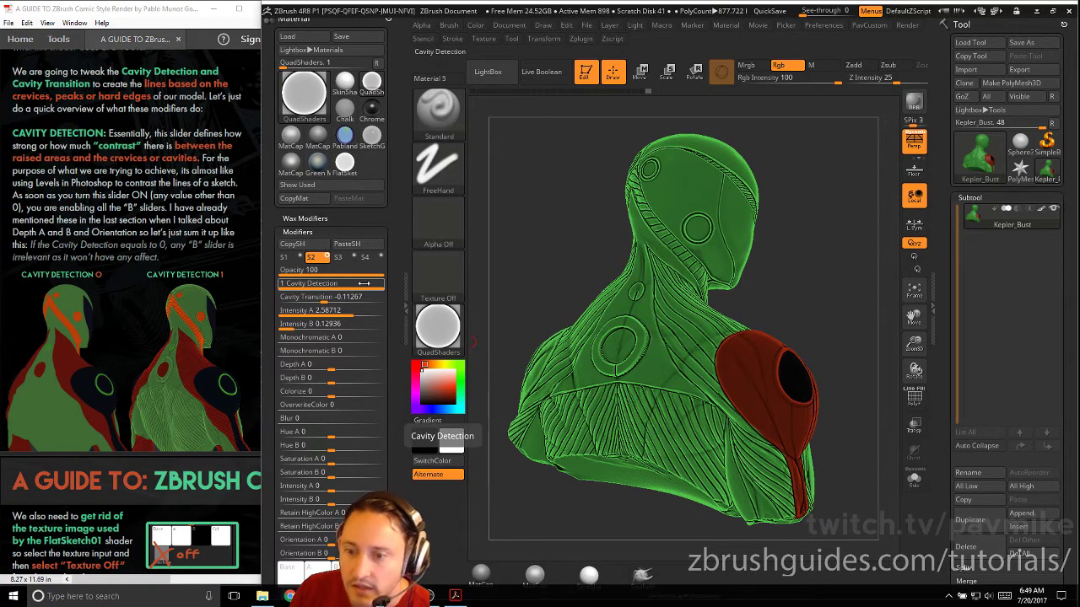
Test lower Cavity Detection values down to 0 on the S2 shader and return it to 1
left_click_drag(363, 284, 335, 284)
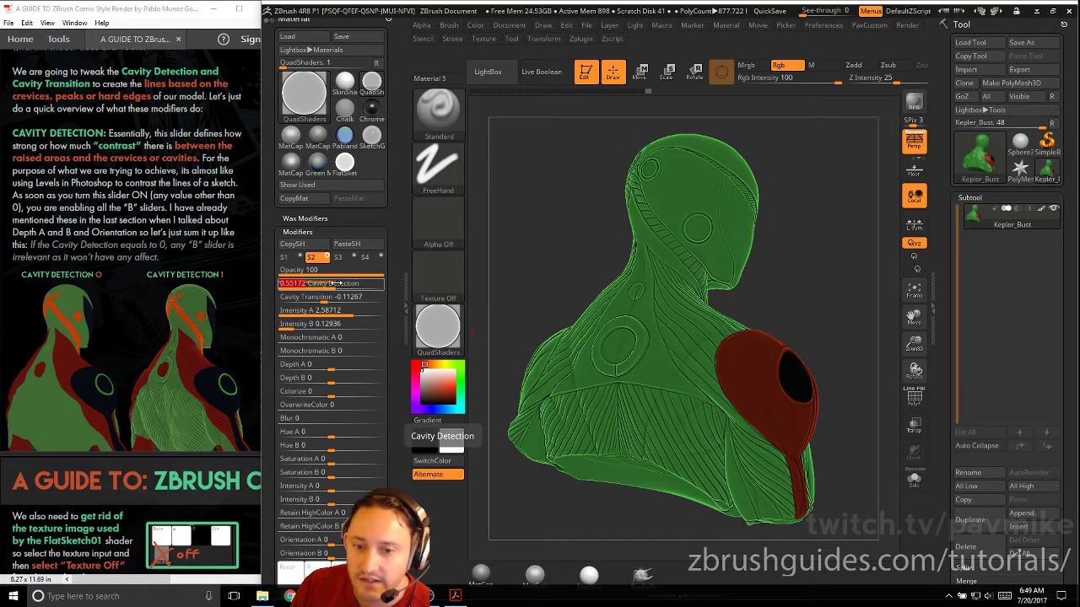
left_click_drag(336, 283, 281, 282)
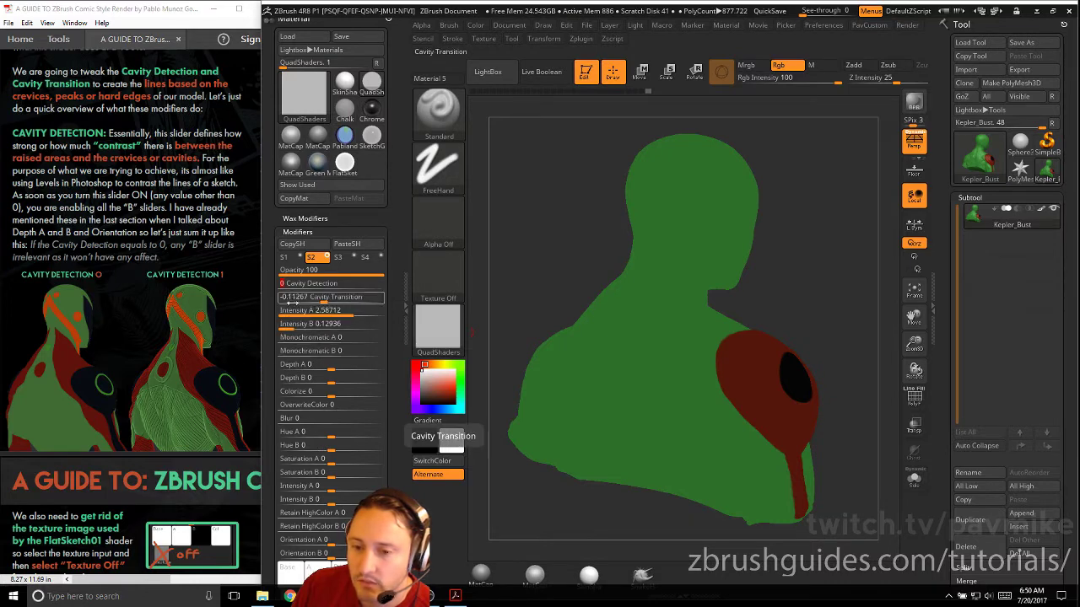
left_click_drag(287, 284, 336, 284)
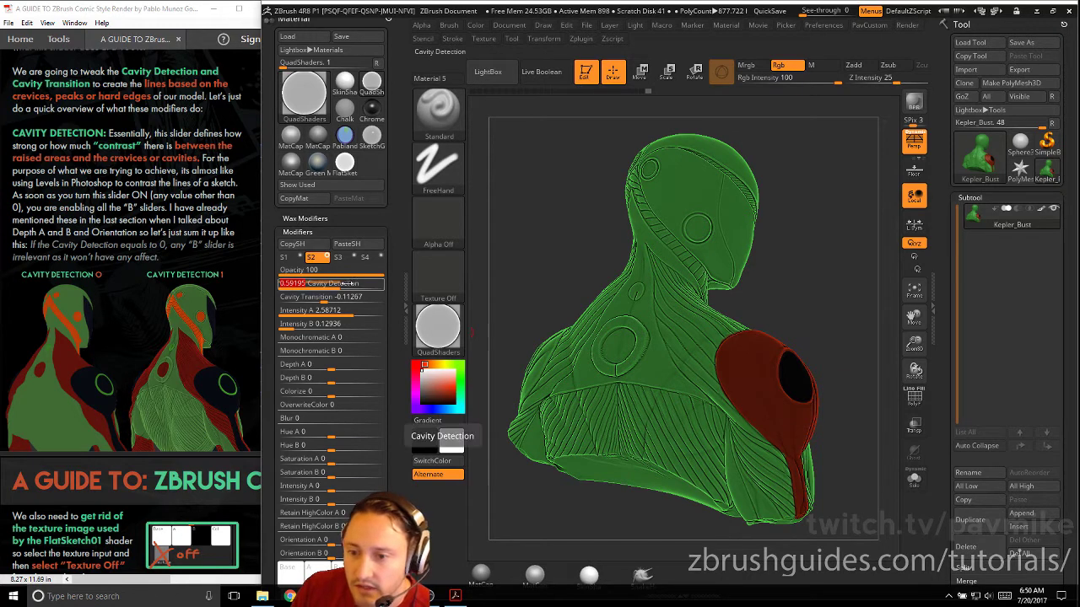
left_click_drag(353, 284, 388, 284)
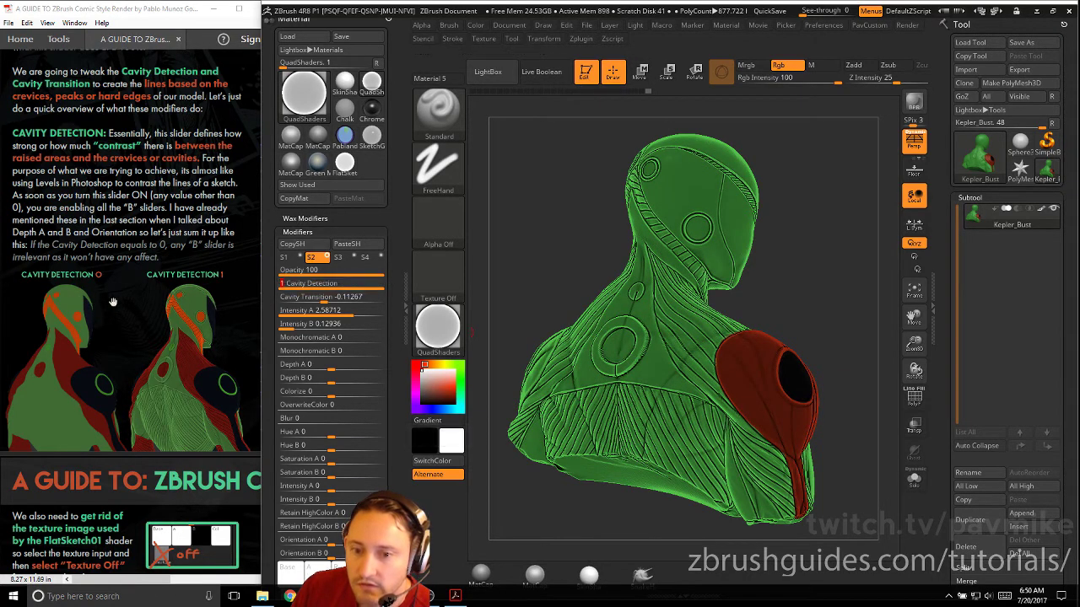
Following the guide's Cavity Transition section, compare -1 and 1 on the S2 shader, ending at -1
left_click(61, 292)
scroll(126, 296, "down", 5)
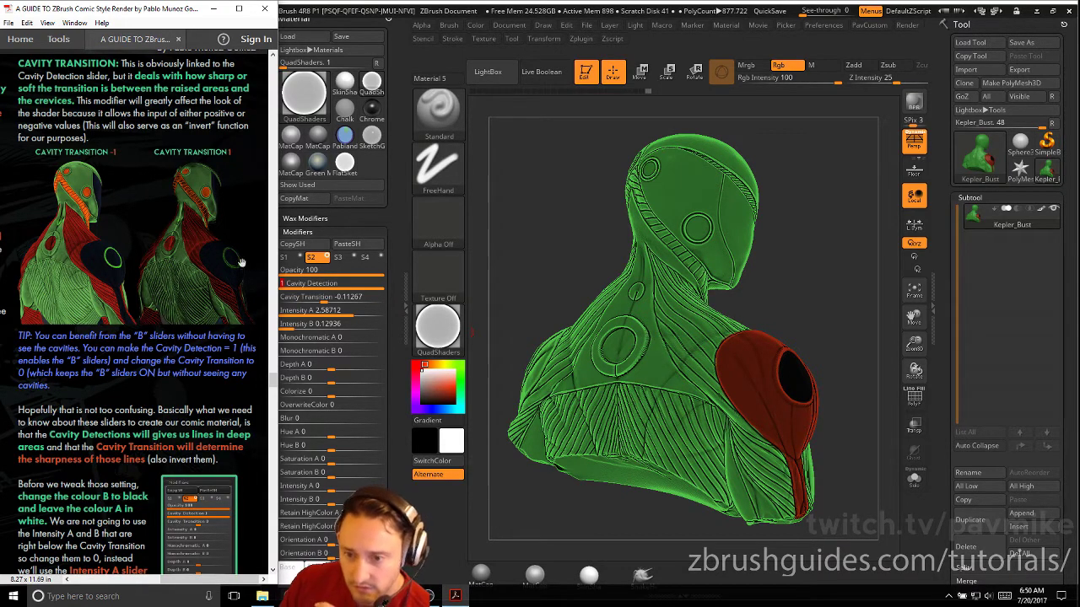
left_click(323, 298)
left_click_drag(325, 298, 279, 297)
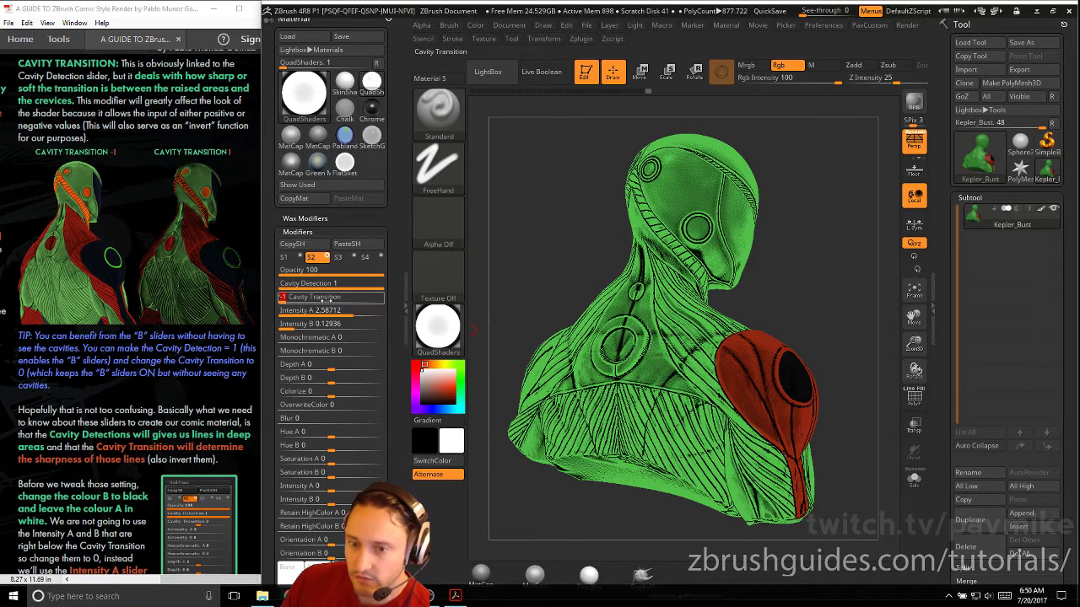
left_click_drag(318, 298, 387, 305)
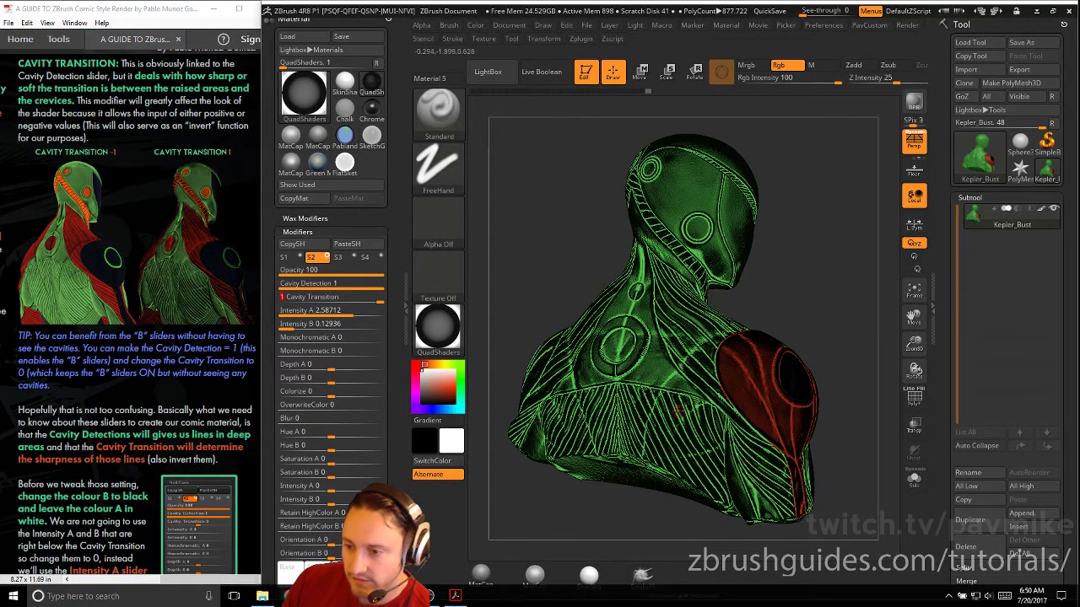
left_click(242, 283)
scroll(242, 283, "down", 1)
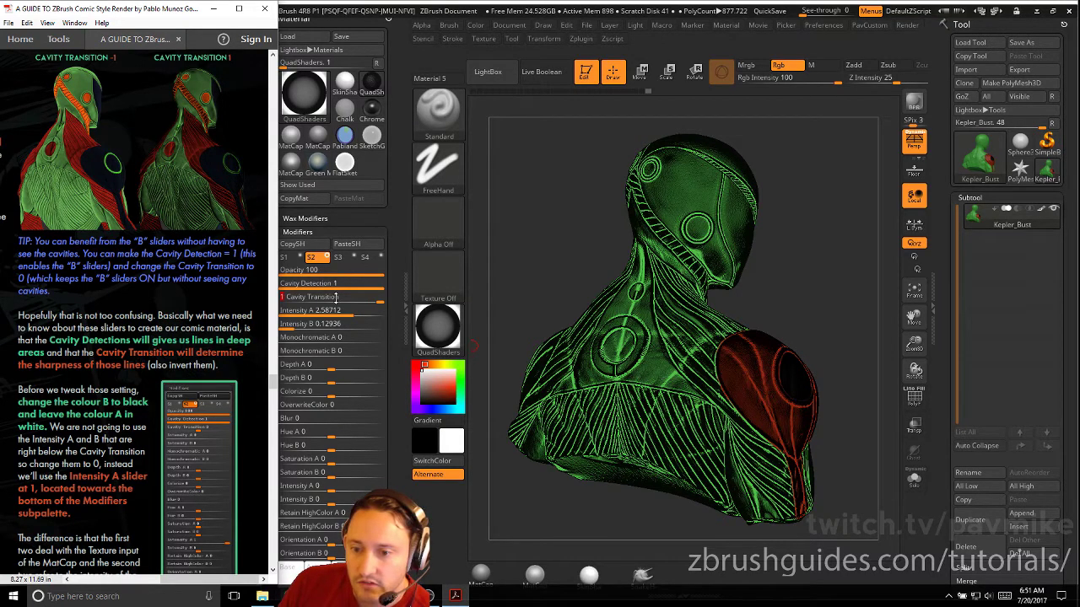
left_click_drag(334, 298, 278, 300)
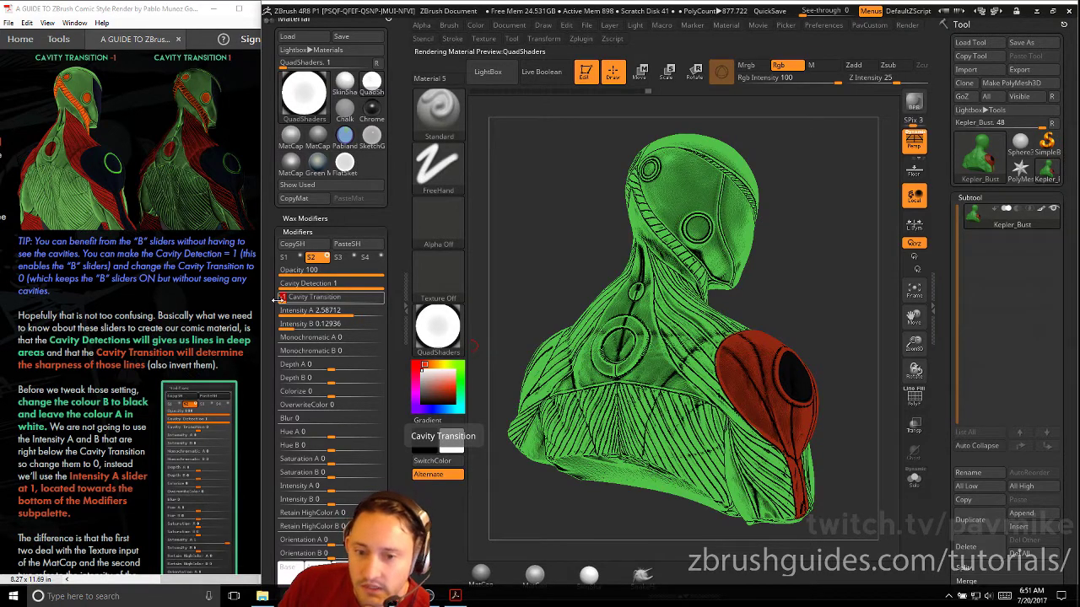
Set the S2 shader's colour B to black as the guide instructs
left_click(131, 320)
scroll(78, 312, "down", 3)
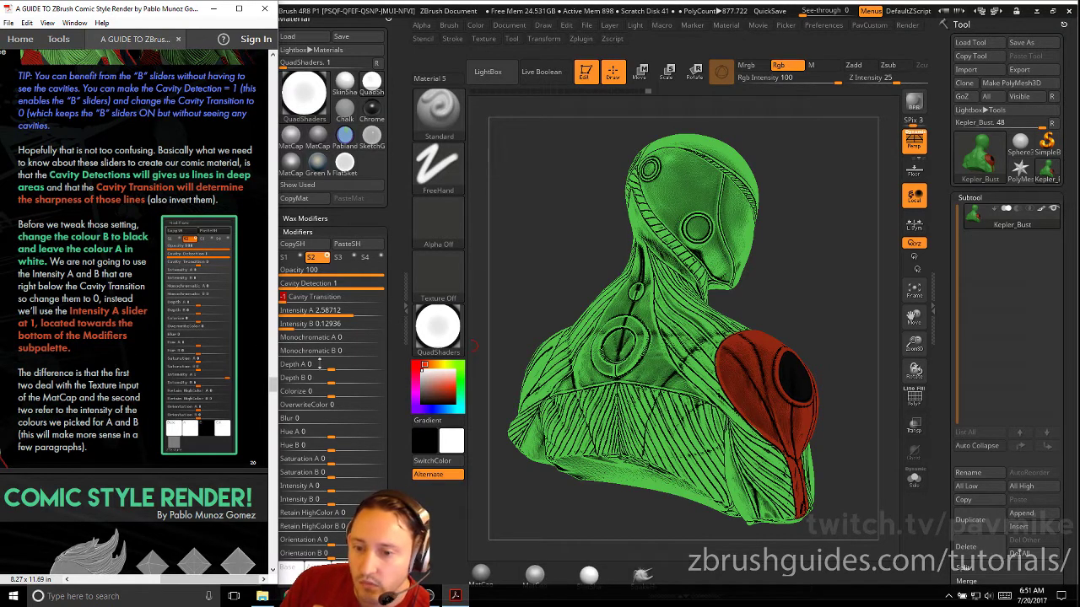
left_click_drag(394, 269, 396, 189)
left_click(346, 387)
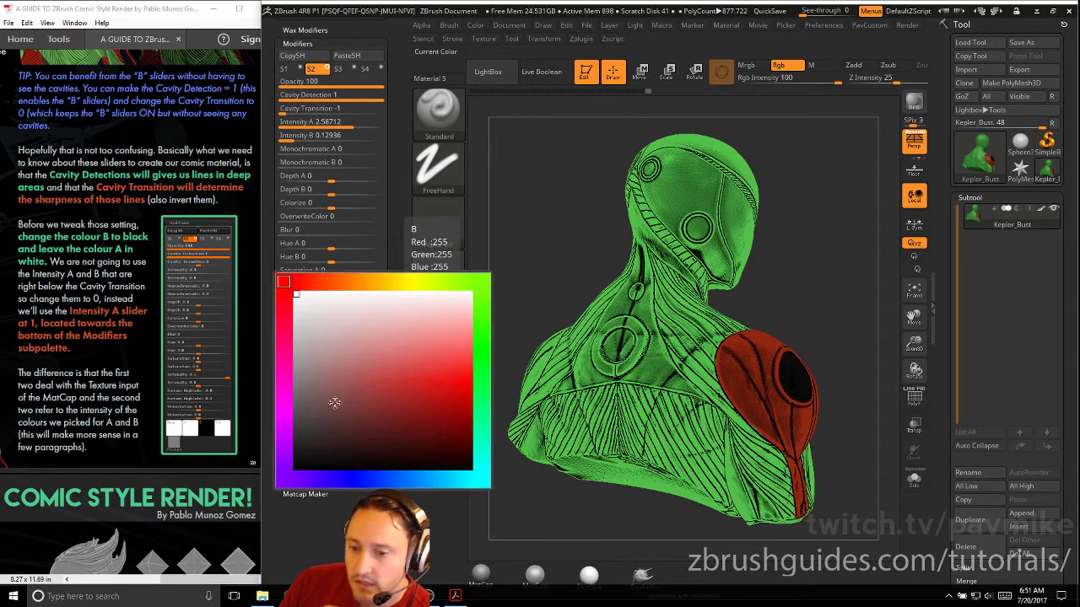
left_click(293, 470)
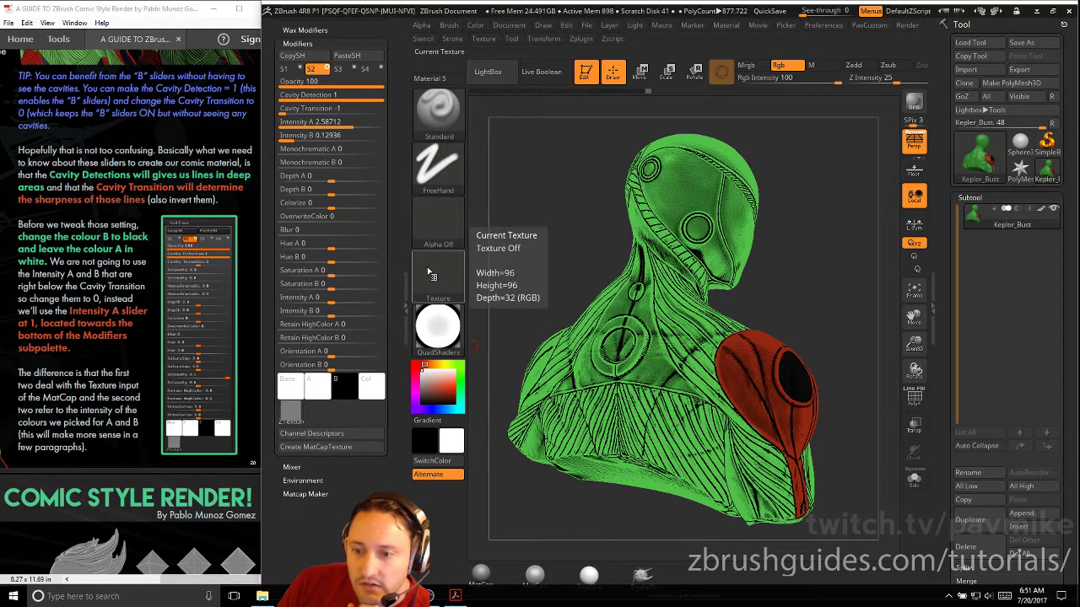
Set the S2 shader's texture Intensity A and B to 0, Cavity Transition to 0, and the colour Intensity A to 1
left_click_drag(342, 122, 276, 136)
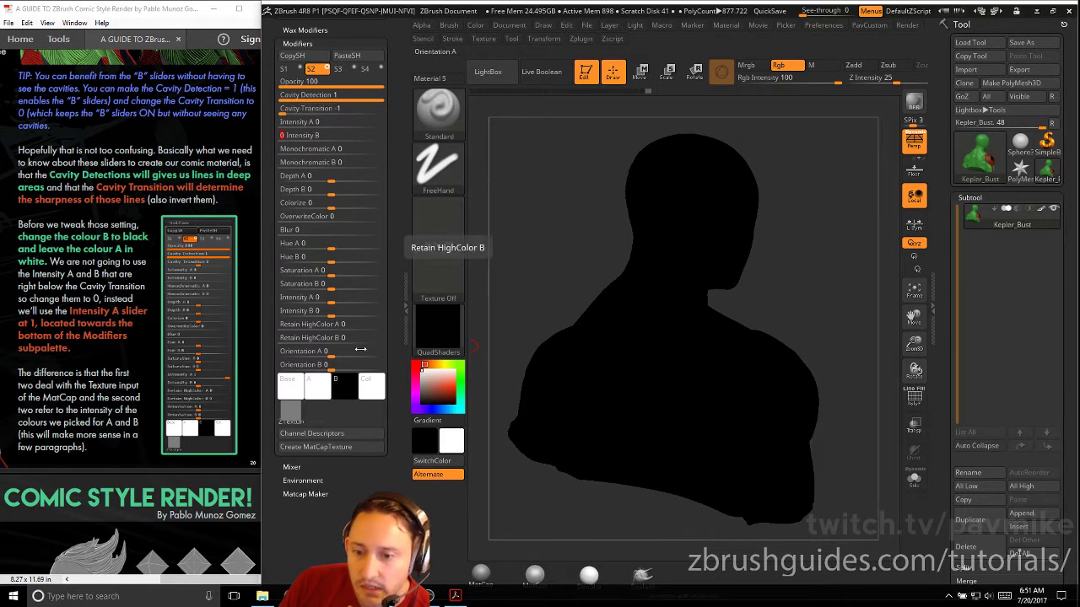
left_click_drag(335, 301, 349, 298)
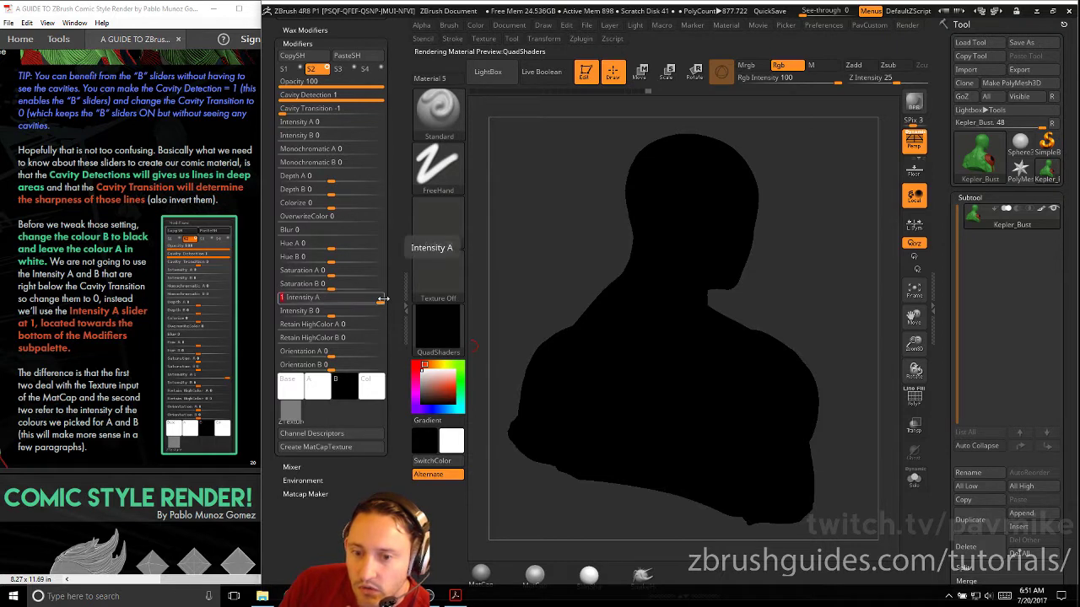
left_click(59, 342)
scroll(67, 369, "up", 1)
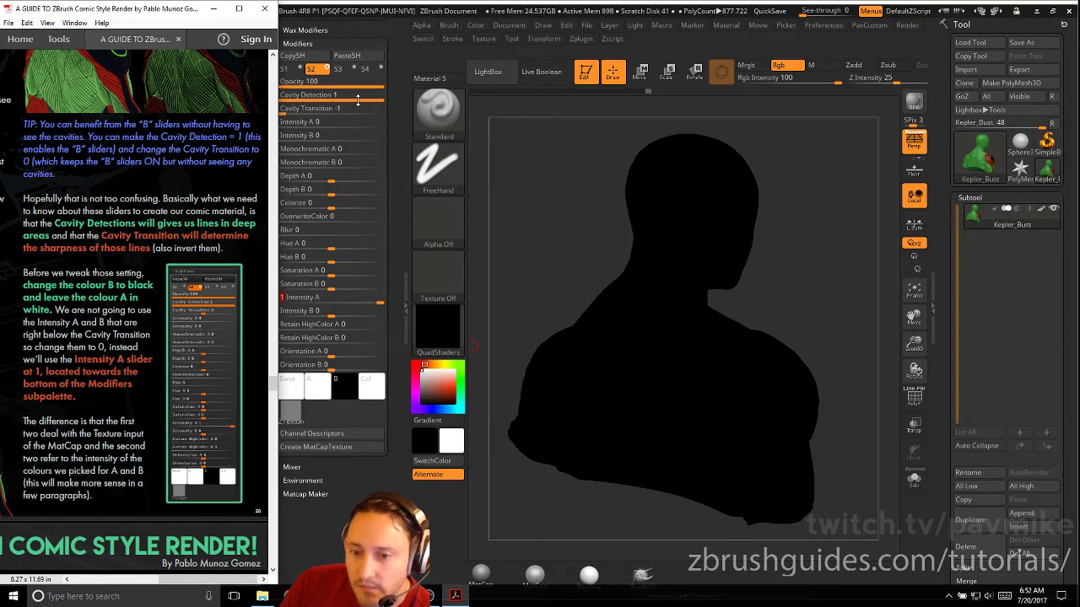
left_click_drag(317, 110, 331, 109)
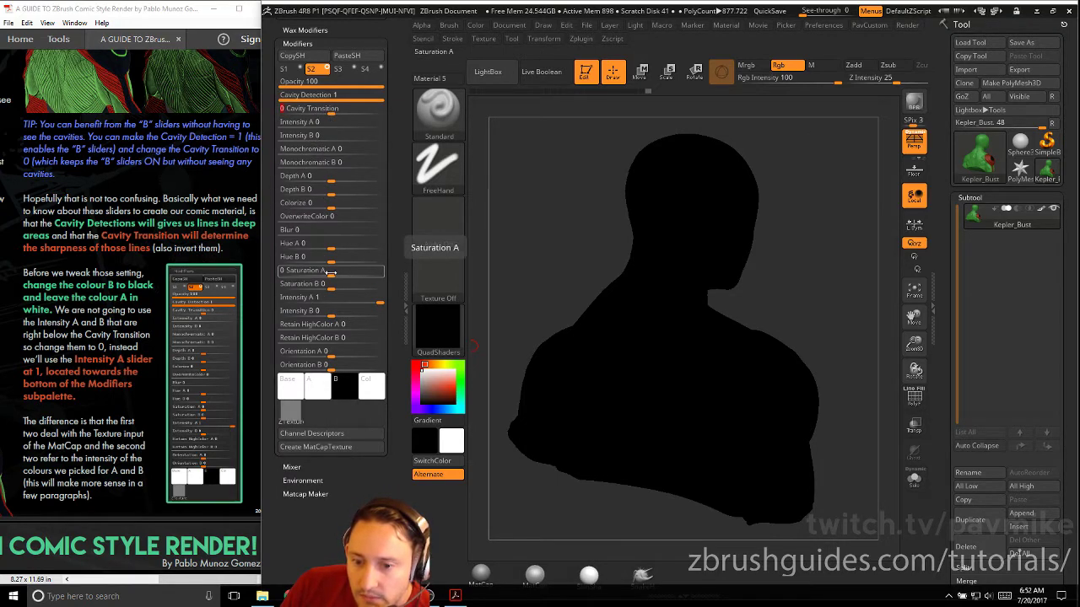
left_click_drag(345, 298, 385, 300)
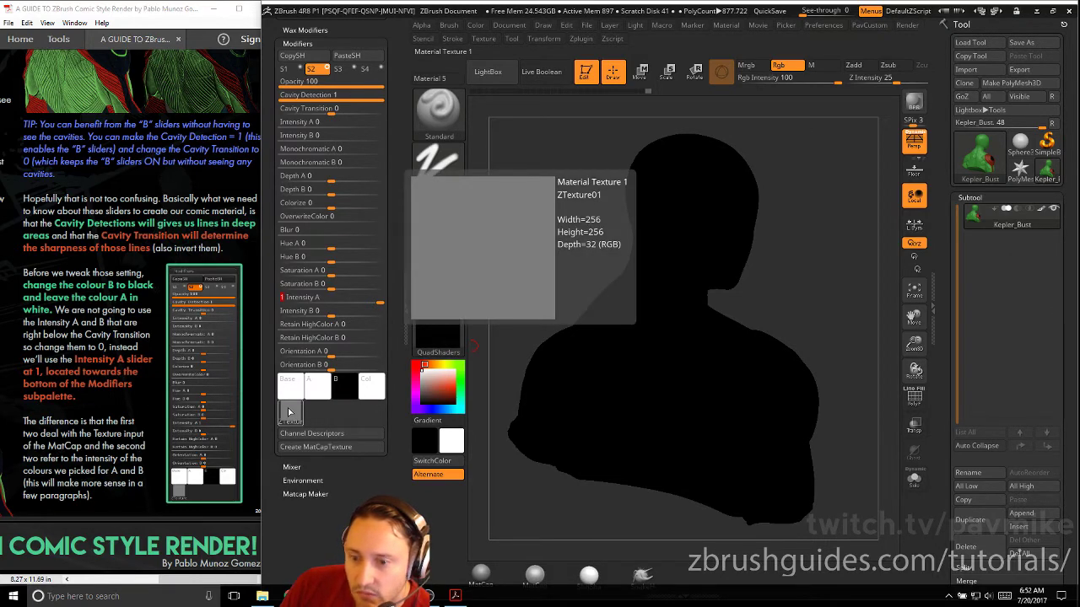
Following the guide, switch the S2 shader's texture input to Texture Off and read on about balancing the cavity settings
left_click_drag(73, 386, 161, 304)
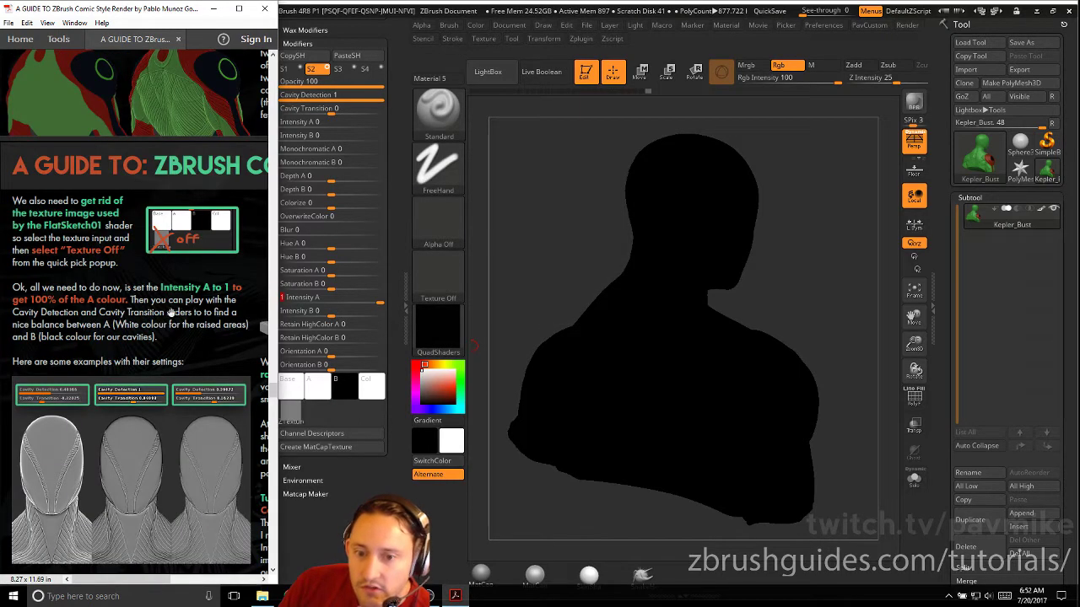
left_click(291, 414)
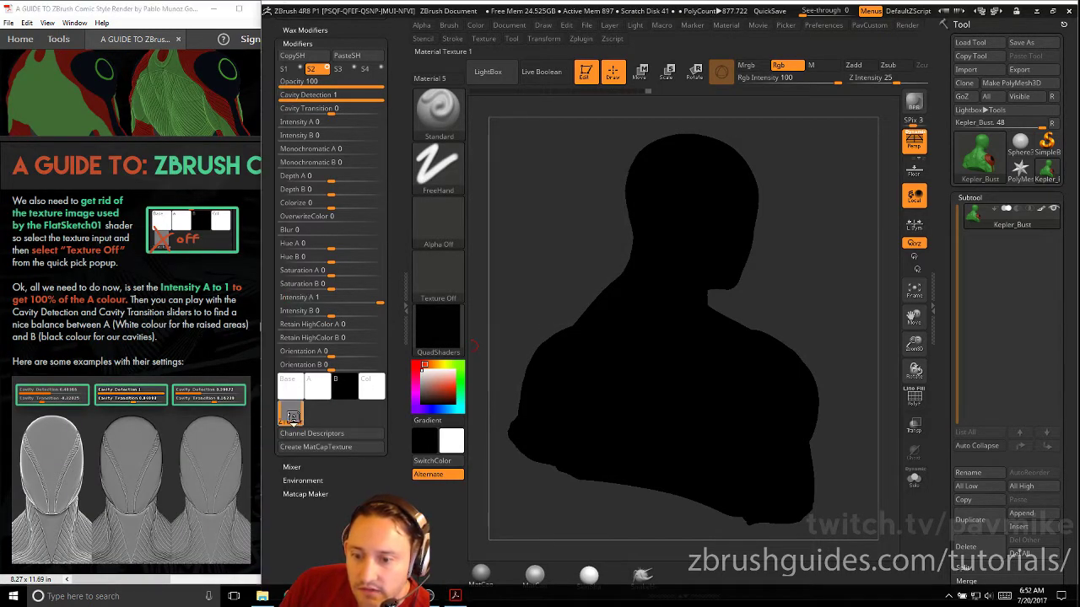
left_click(316, 436)
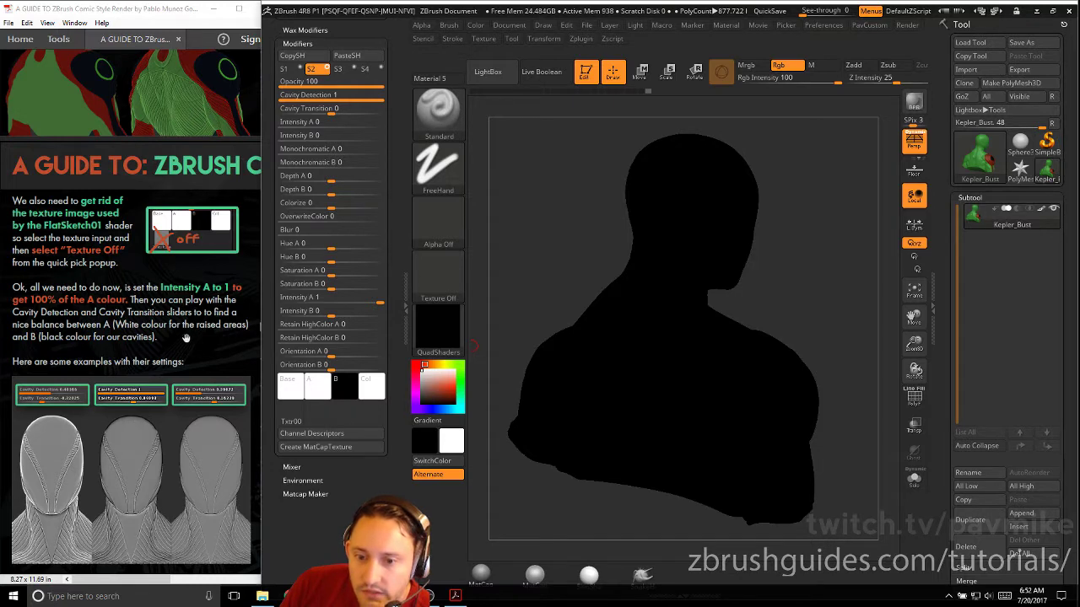
left_click_drag(196, 349, 201, 312)
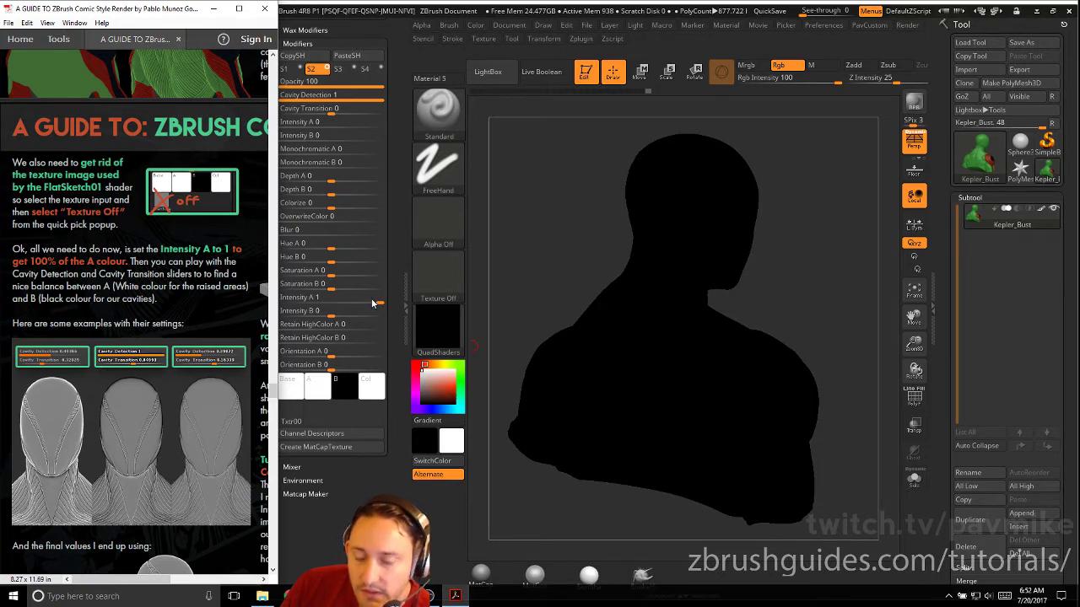
left_click_drag(171, 303, 196, 294)
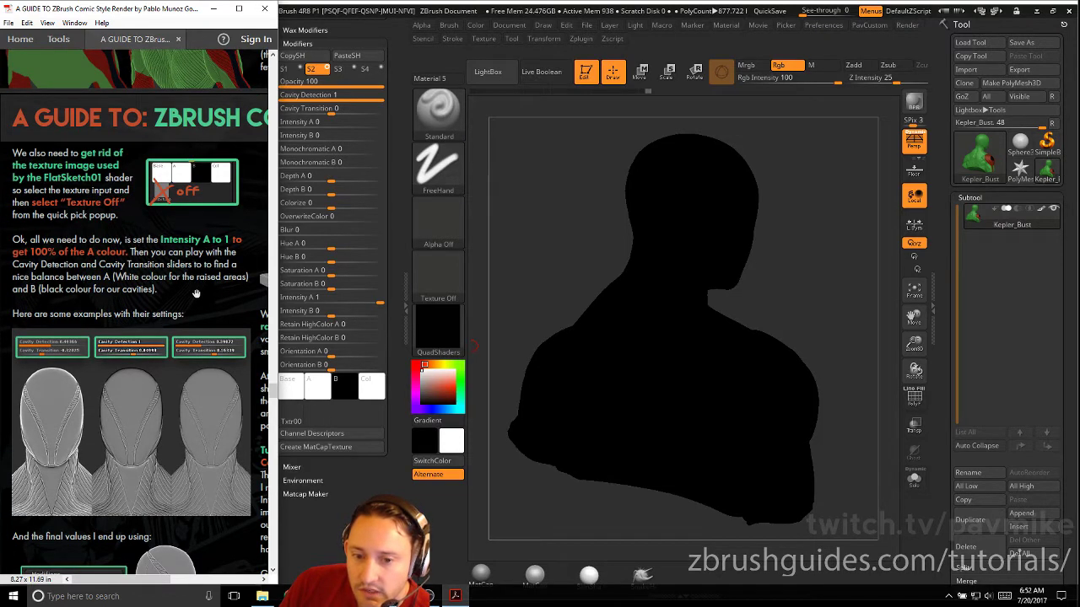
Set the S2 shader's Cavity Detection to about 0.6 and Cavity Transition to about -0.16, and reselect Texture Off
left_click(340, 96)
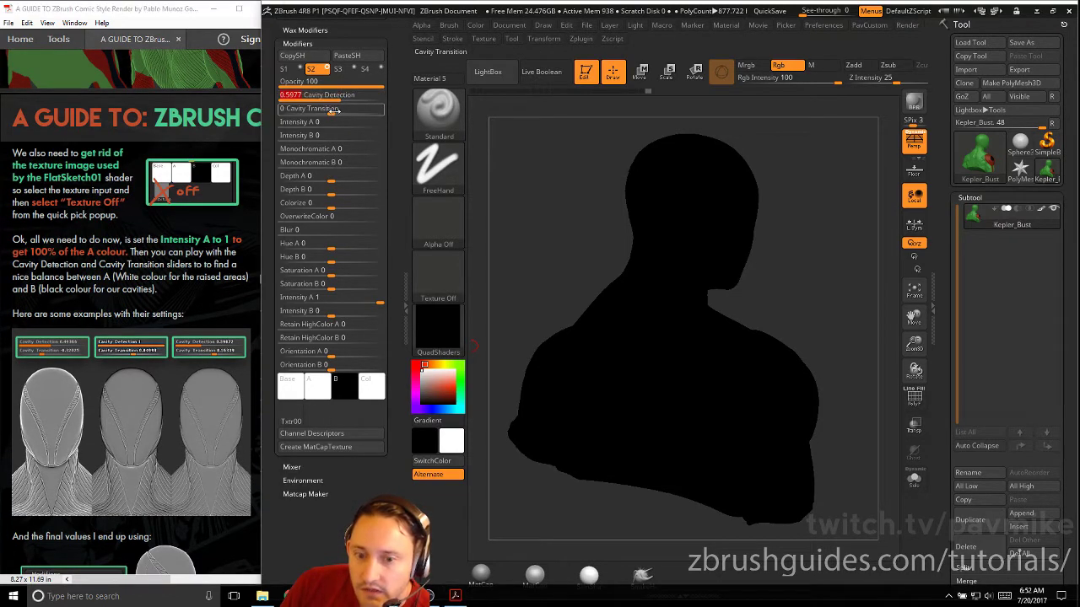
left_click_drag(332, 111, 316, 111)
left_click(323, 111)
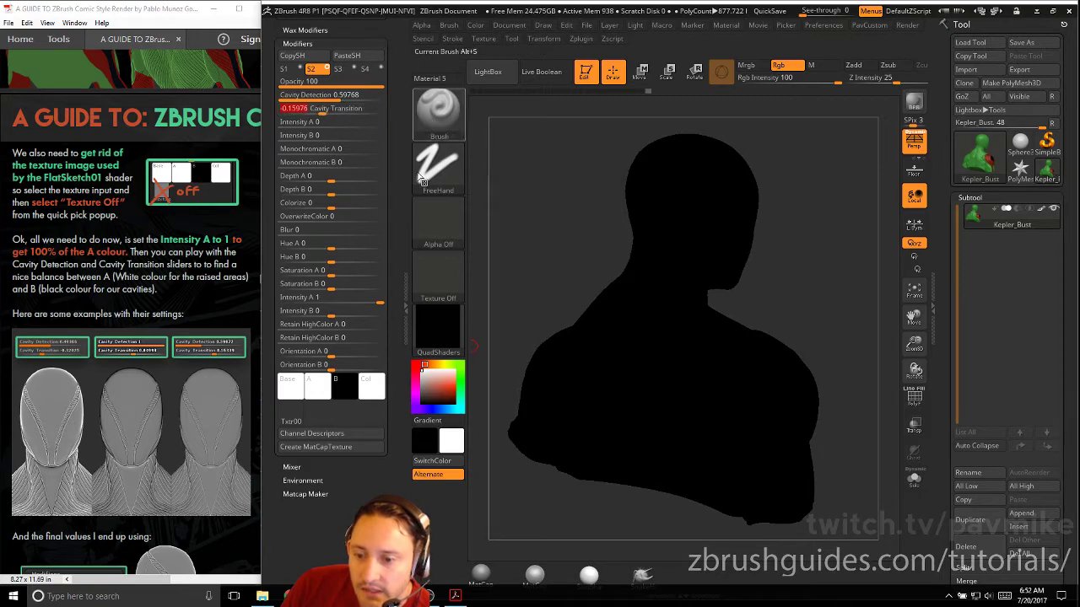
left_click_drag(583, 252, 515, 253)
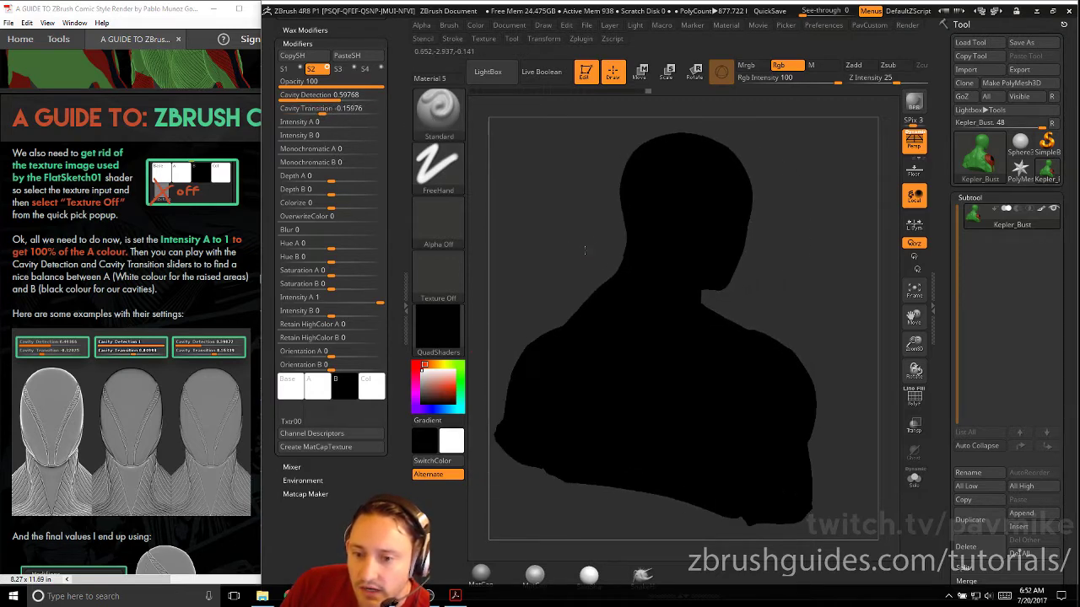
left_click(291, 420)
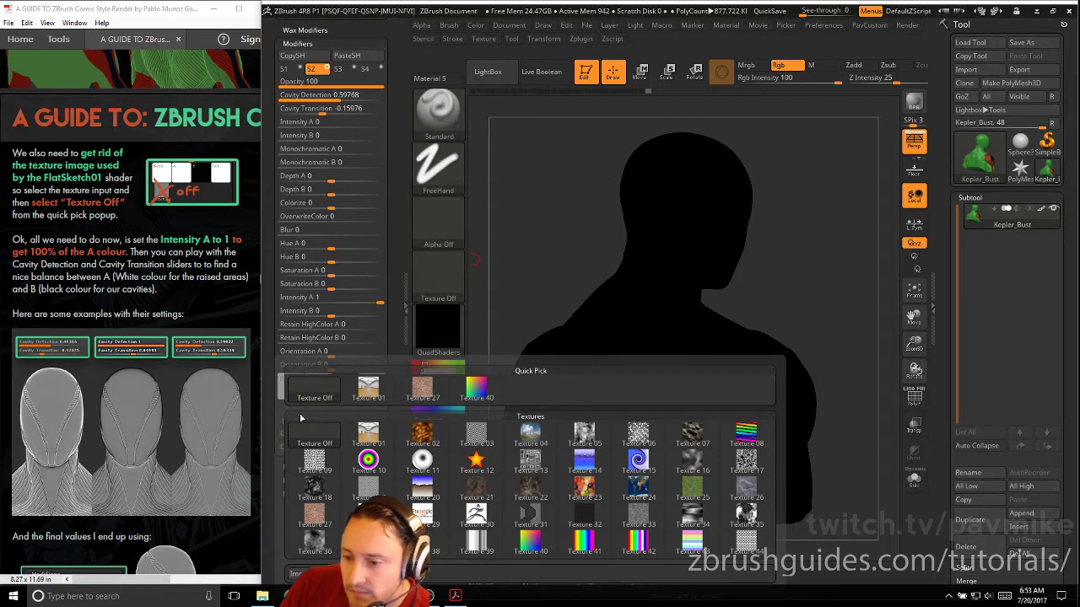
left_click(312, 432)
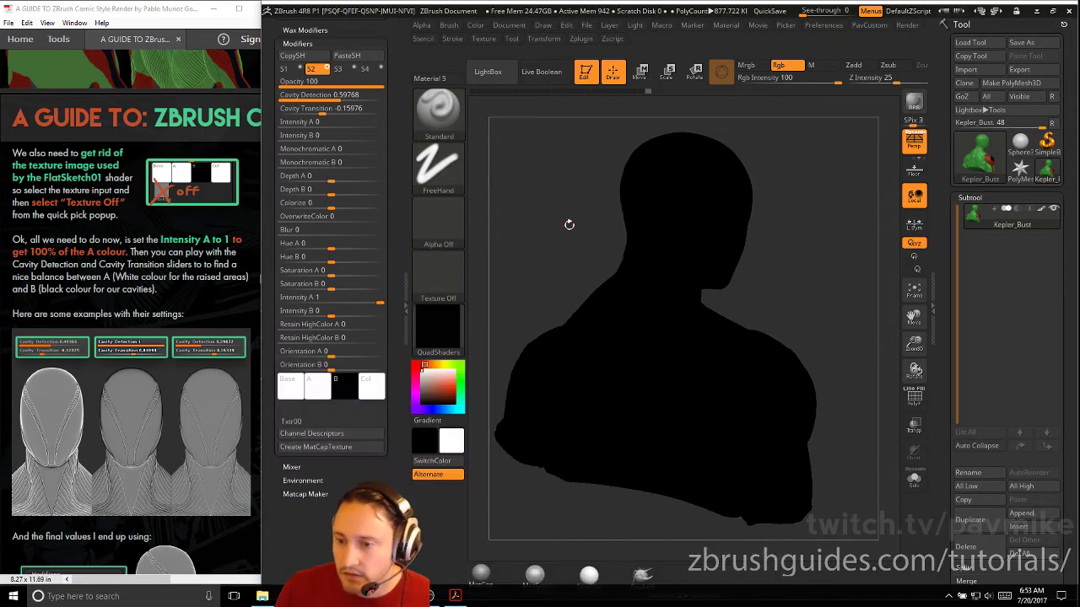
Switch to Photoshop and create a new 512 x 512 pixel document with a white background
key("alt+Tab")
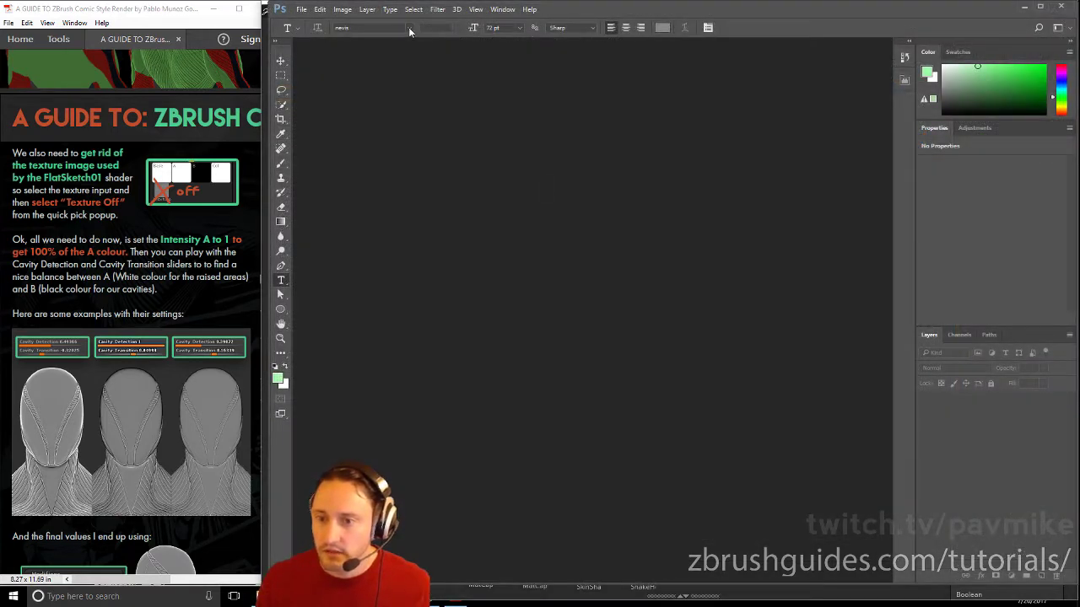
key("ctrl+o")
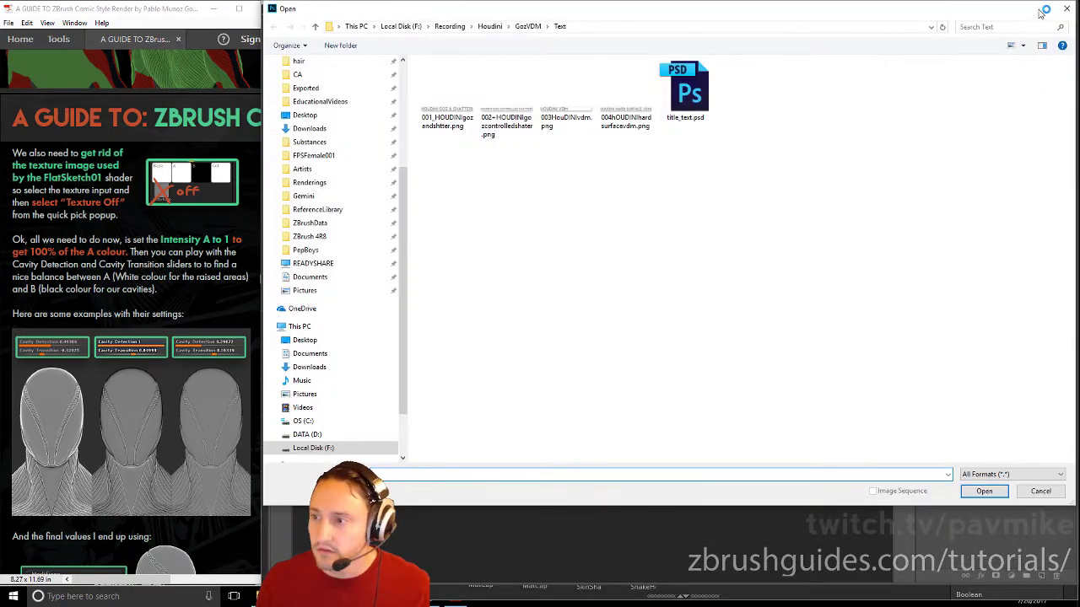
left_click(1067, 9)
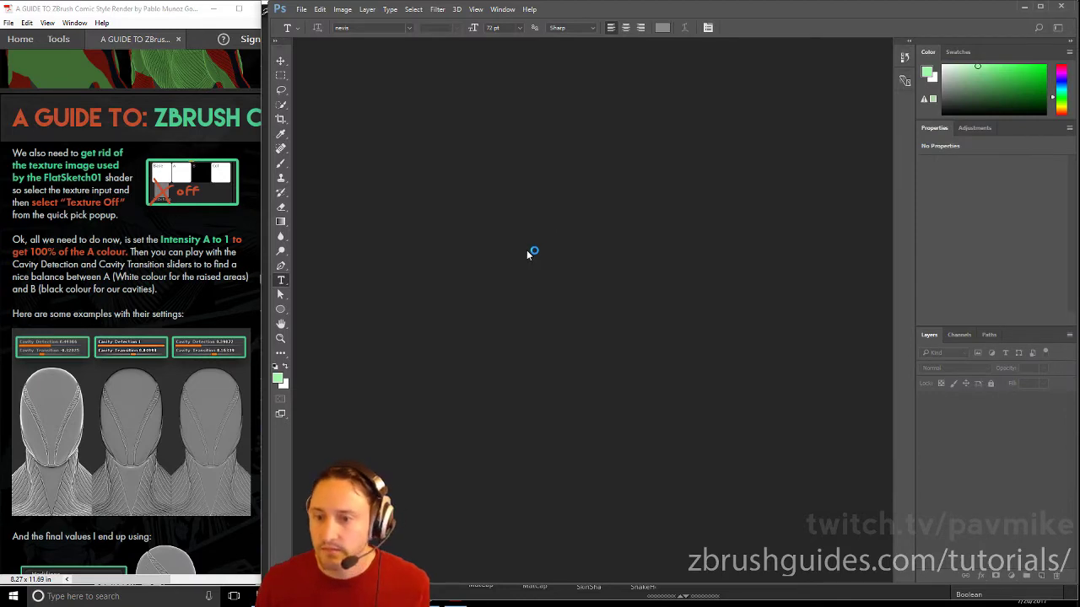
left_click(302, 9)
left_click(314, 25)
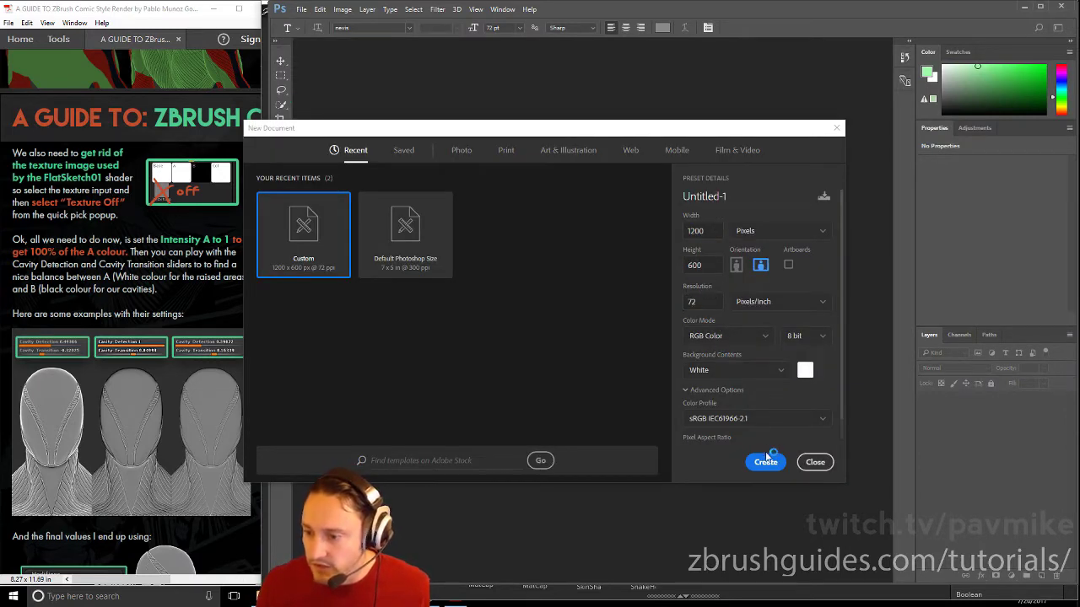
double_click(690, 231)
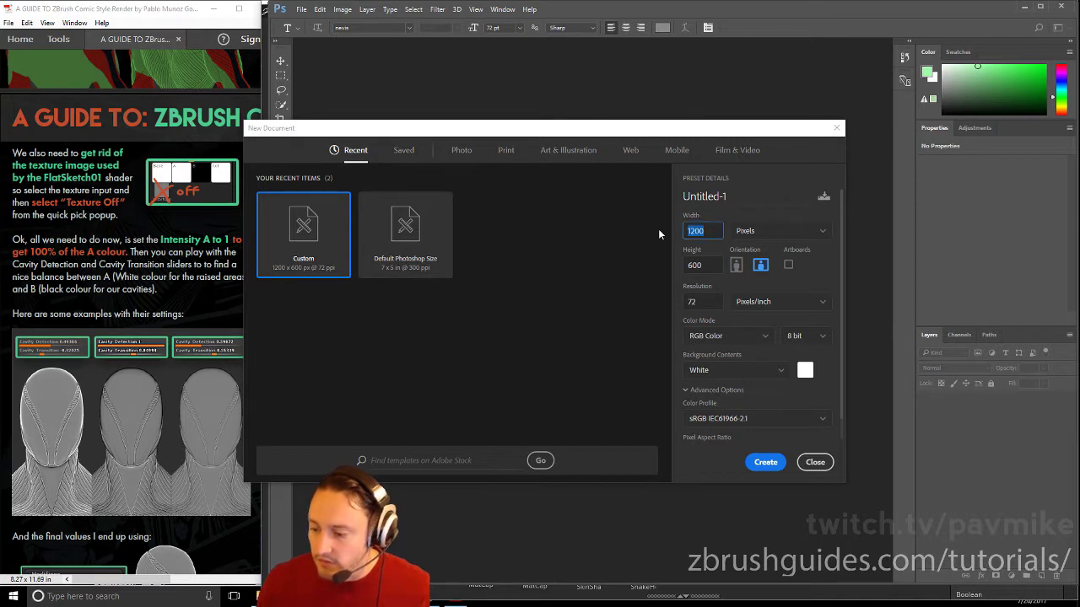
type("512")
key("Tab")
type("514")
key("BackSpace")
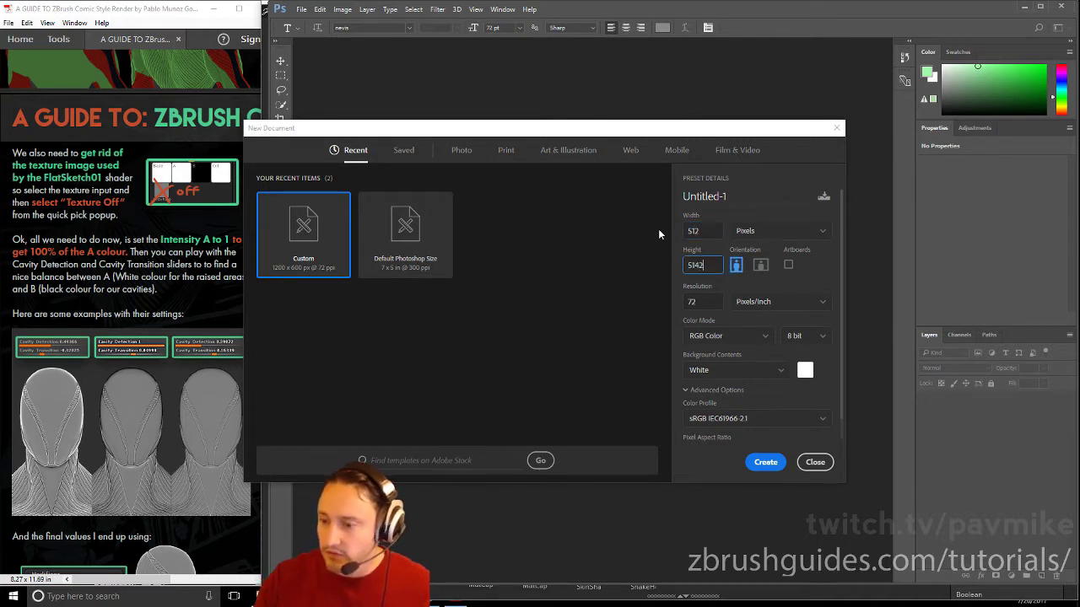
type("2")
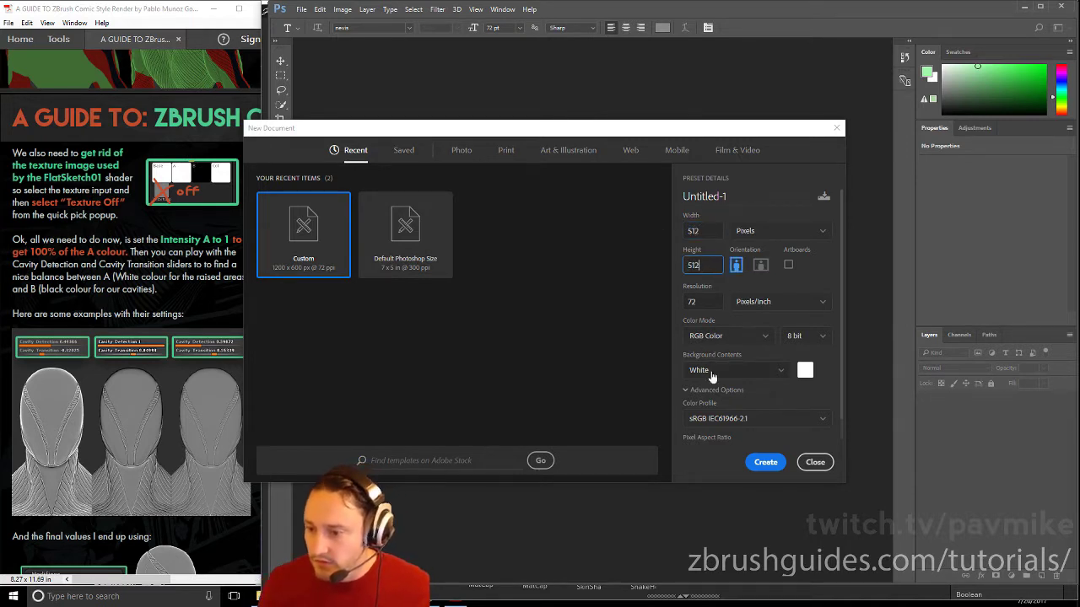
left_click(767, 466)
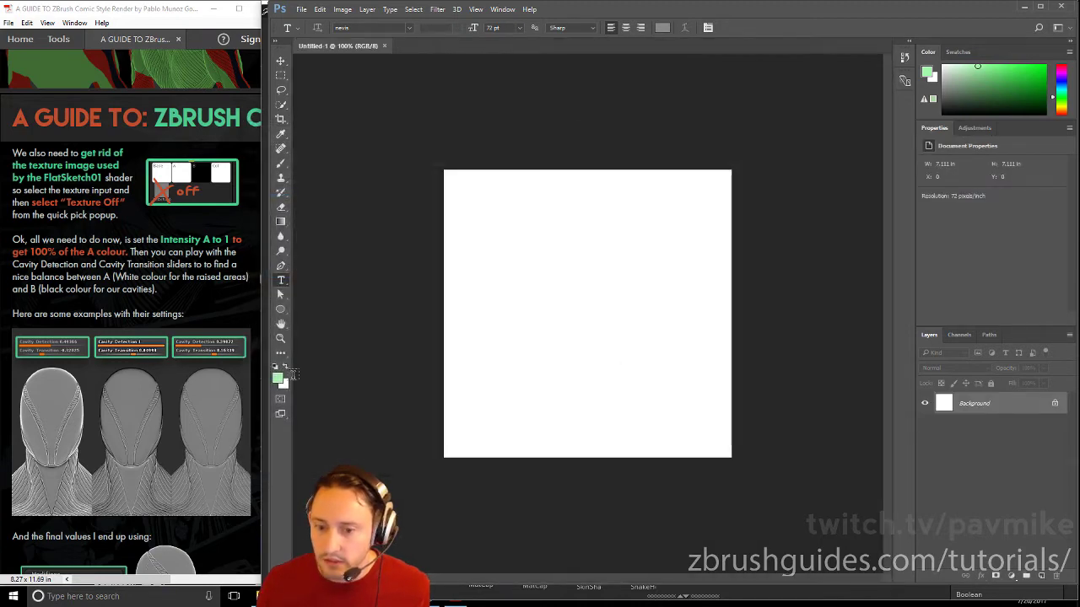
Set the foreground colour to mid grey 808080 and fill the whole background with it
left_click(278, 378)
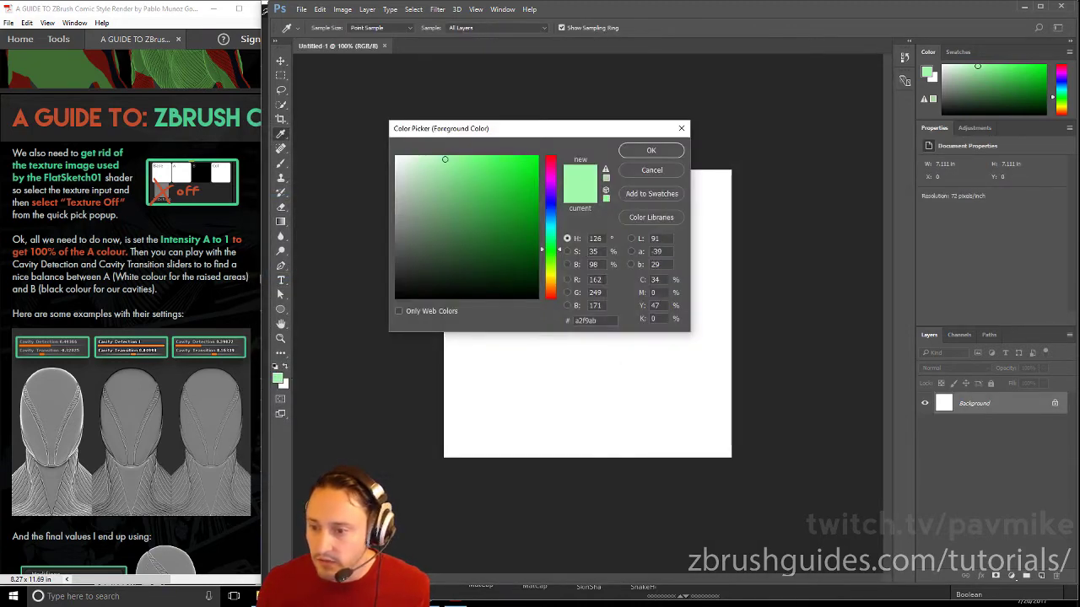
left_click_drag(603, 279, 563, 282)
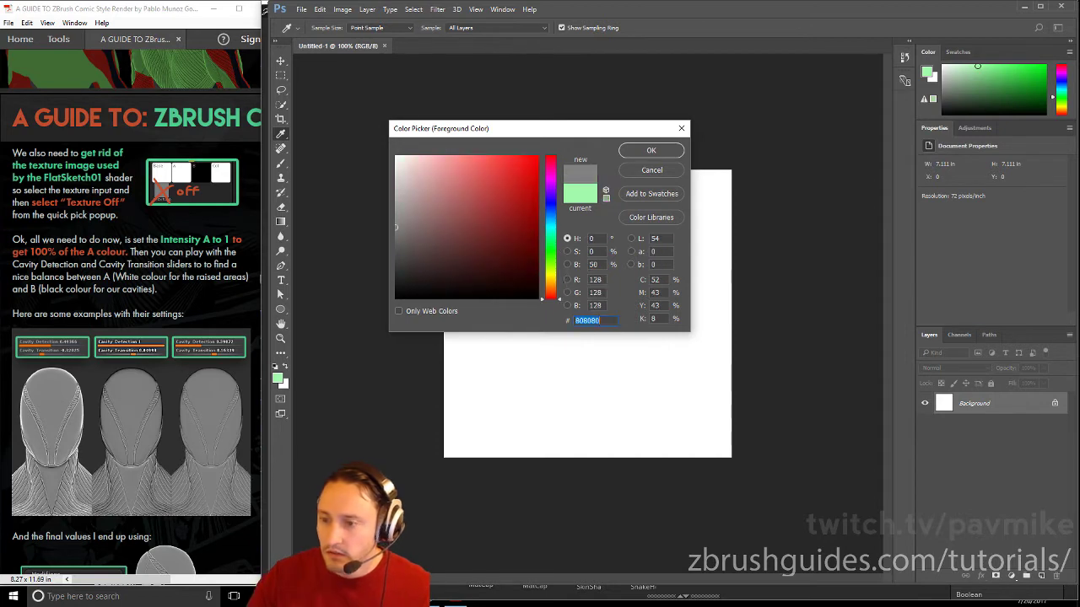
key("Return")
key("t")
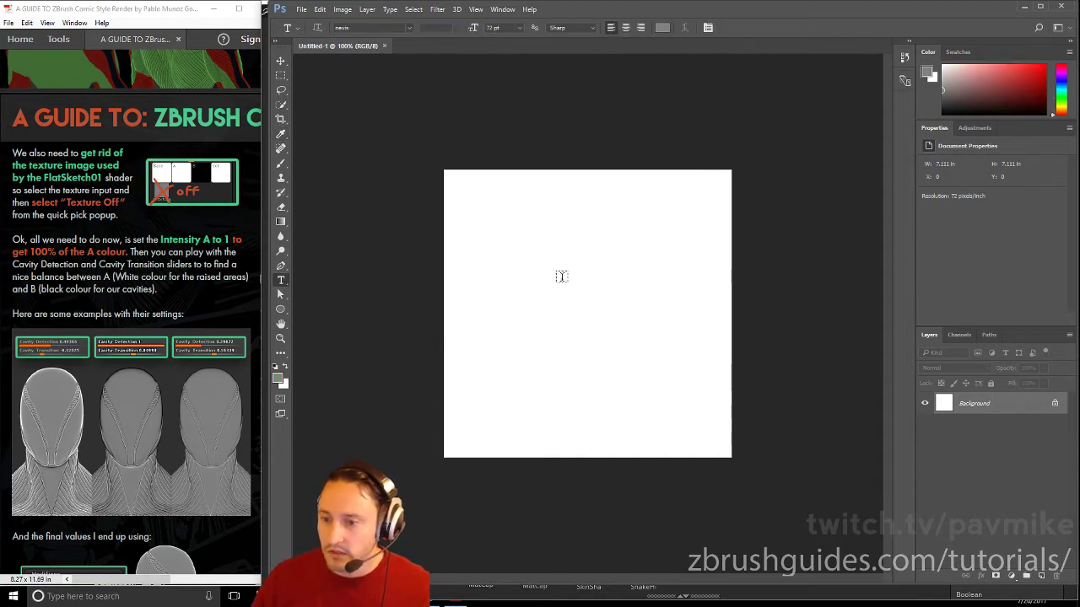
left_click(320, 9)
left_click(349, 178)
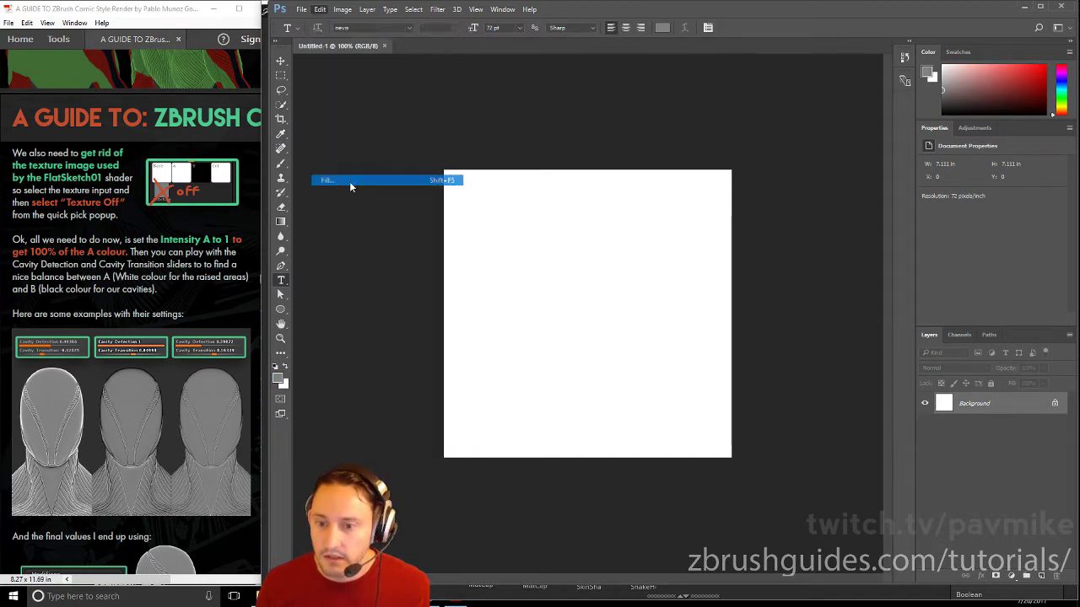
left_click(616, 173)
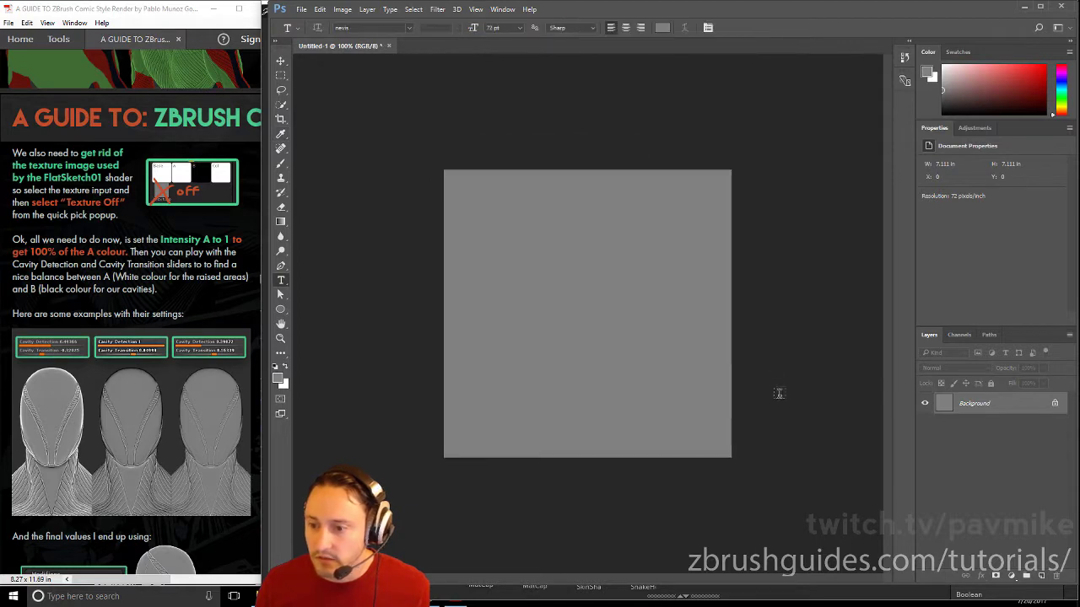
Save the grey image to the Desktop in JPEG format
key("ctrl+s")
left_click(410, 466)
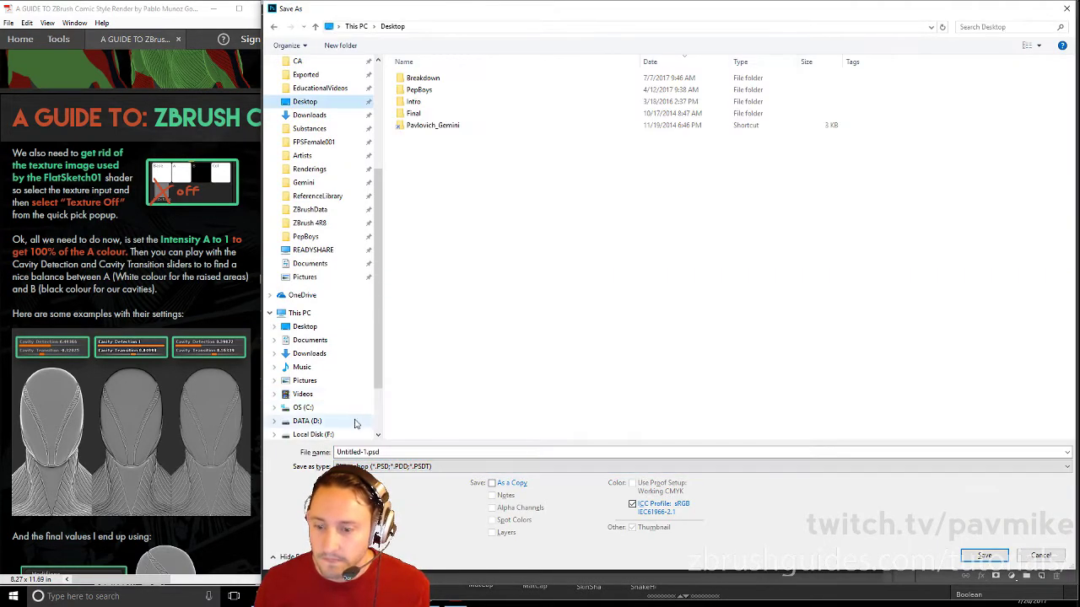
left_click(371, 466)
left_click(370, 354)
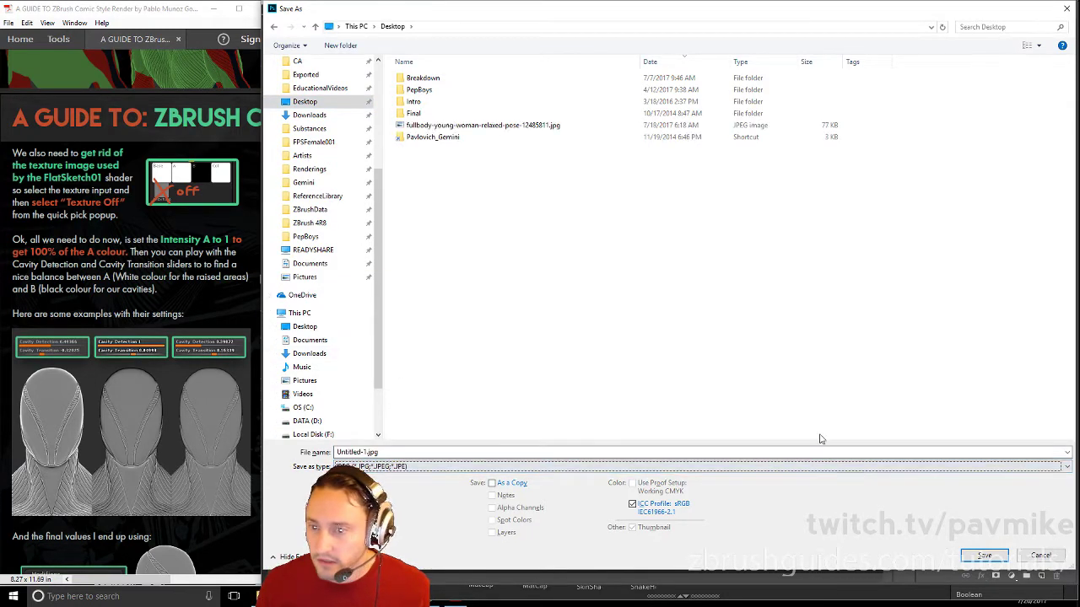
left_click(983, 555)
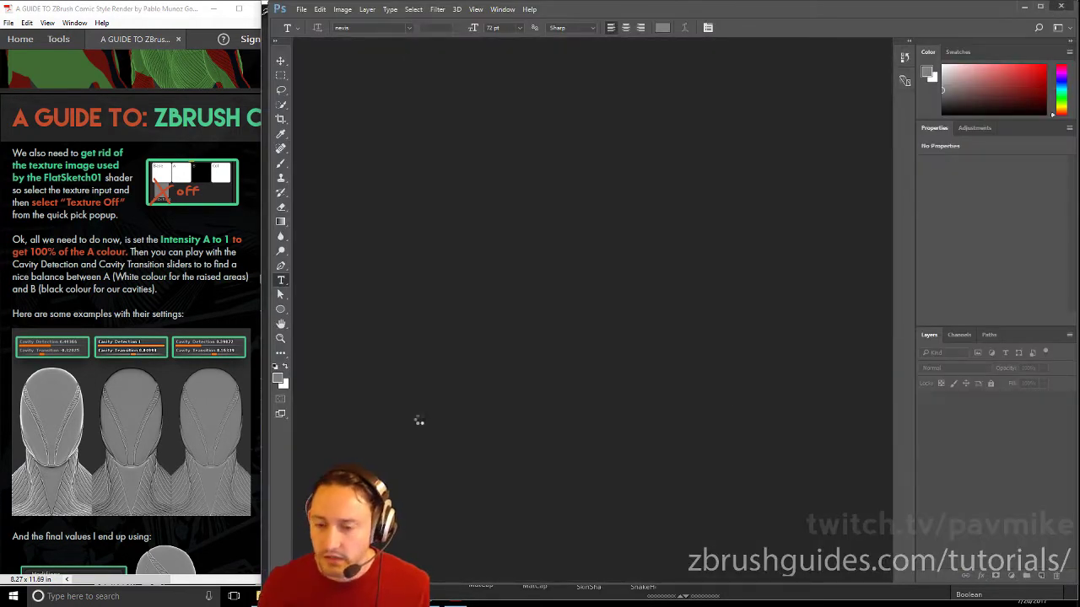
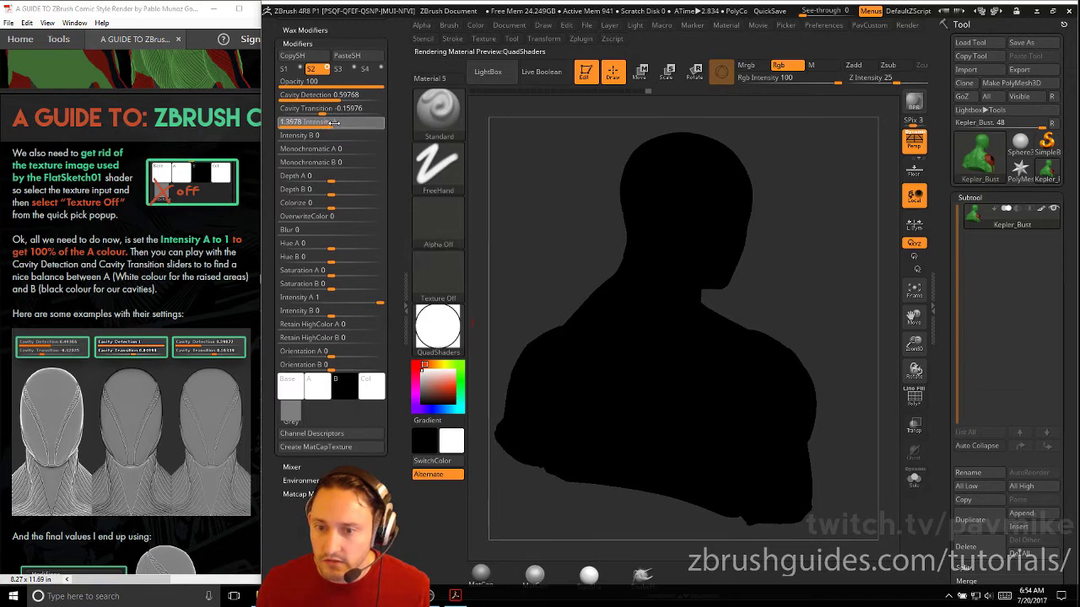
Turn off the Kepler_Bust subtool's polypaint colours and set the S2 shader's texture Intensity A to 1
left_click(1041, 209)
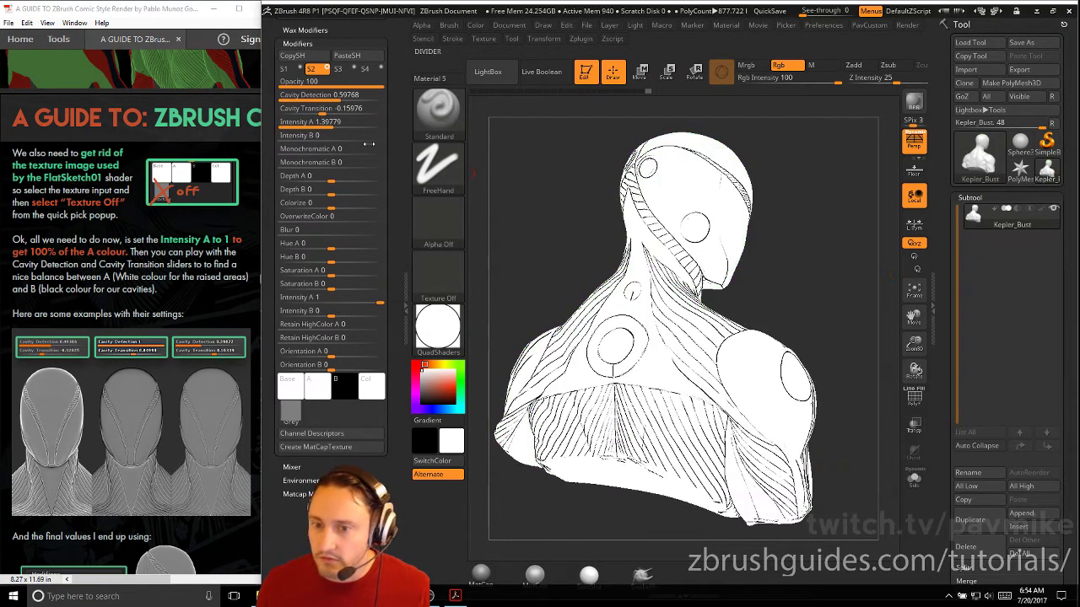
left_click(330, 122)
type("1")
key("Return")
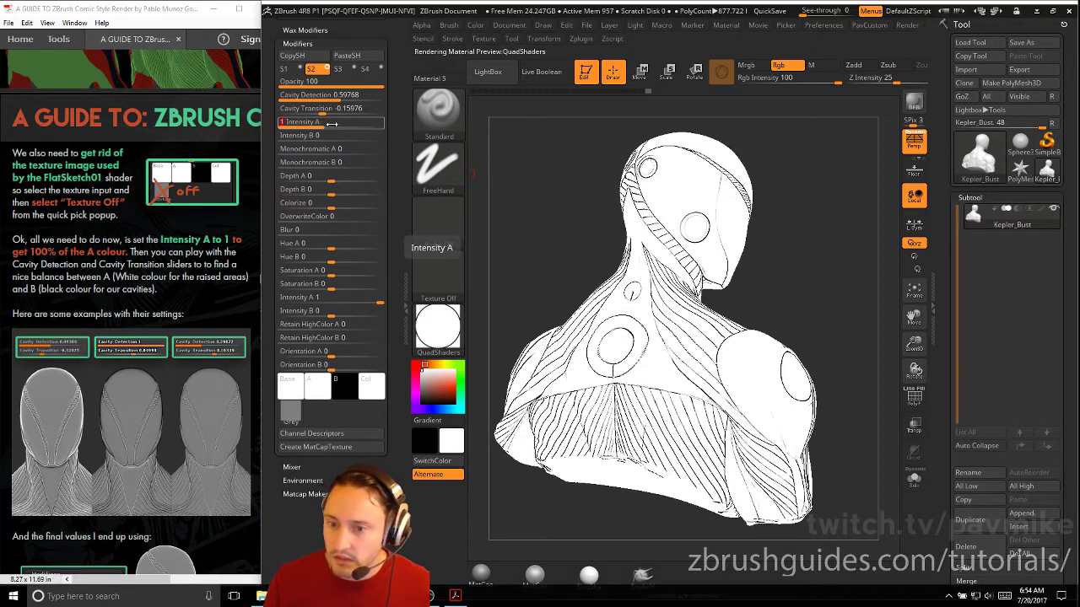
Adjust the S2 shader's Cavity Detection to about 0.45 and Cavity Transition to about -0.12
left_click(321, 95)
left_click_drag(321, 97, 324, 96)
left_click(324, 109)
left_click(325, 96)
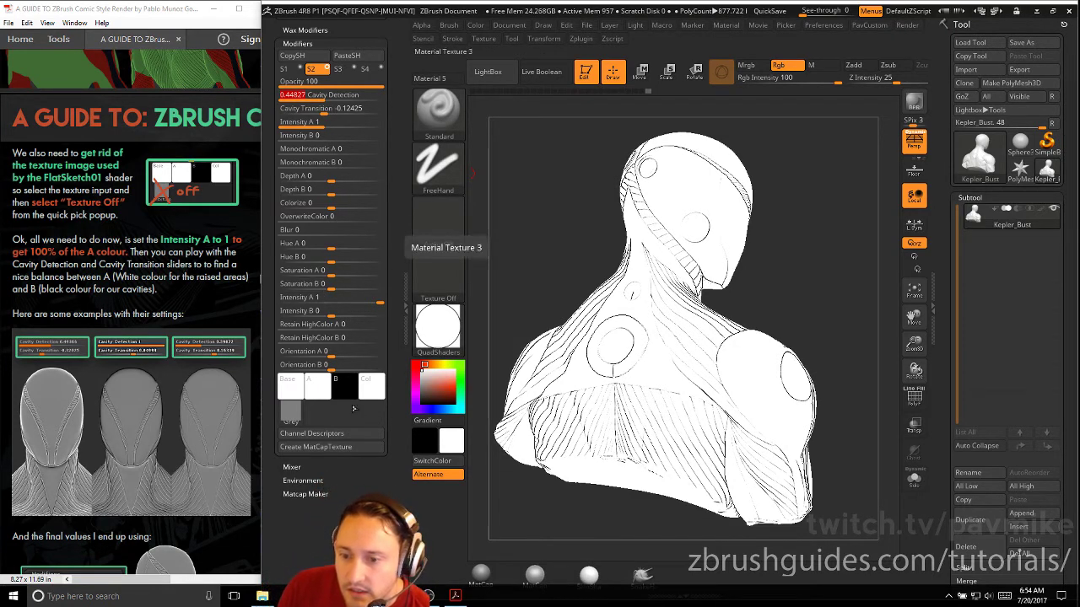
Set the S2 shader's colour Intensity A to 0 and raise Cavity Detection to about 0.67
left_click(332, 298)
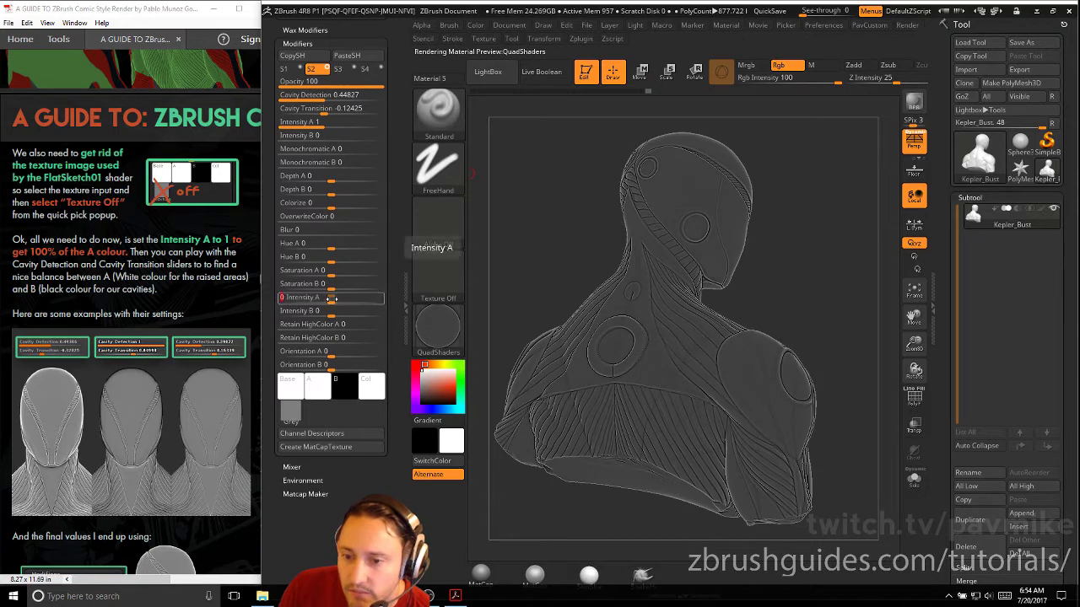
left_click(331, 95)
left_click(348, 96)
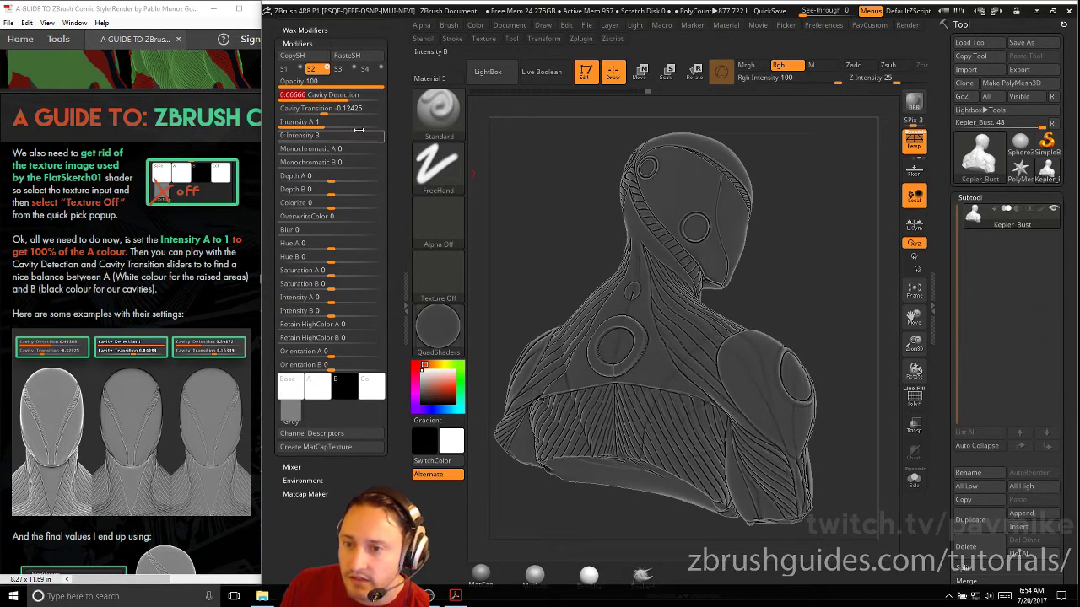
Set the S2 shader's Cavity Detection to 0 and check the texture input and Intensity settings
left_click_drag(346, 95, 331, 98)
type("0")
key("Return")
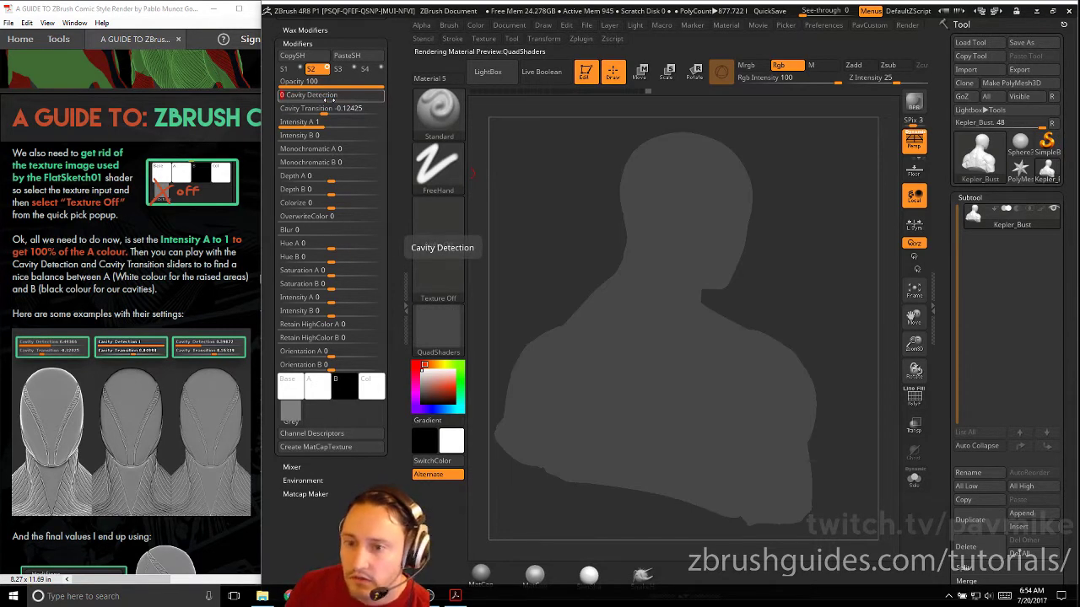
mouse_move(294, 414)
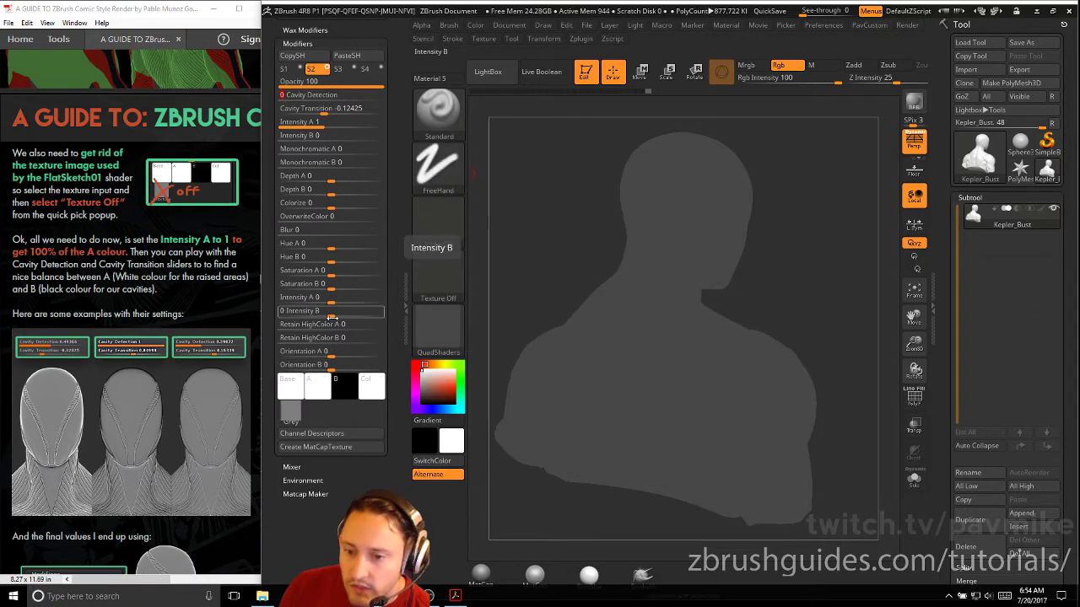
mouse_move(327, 400)
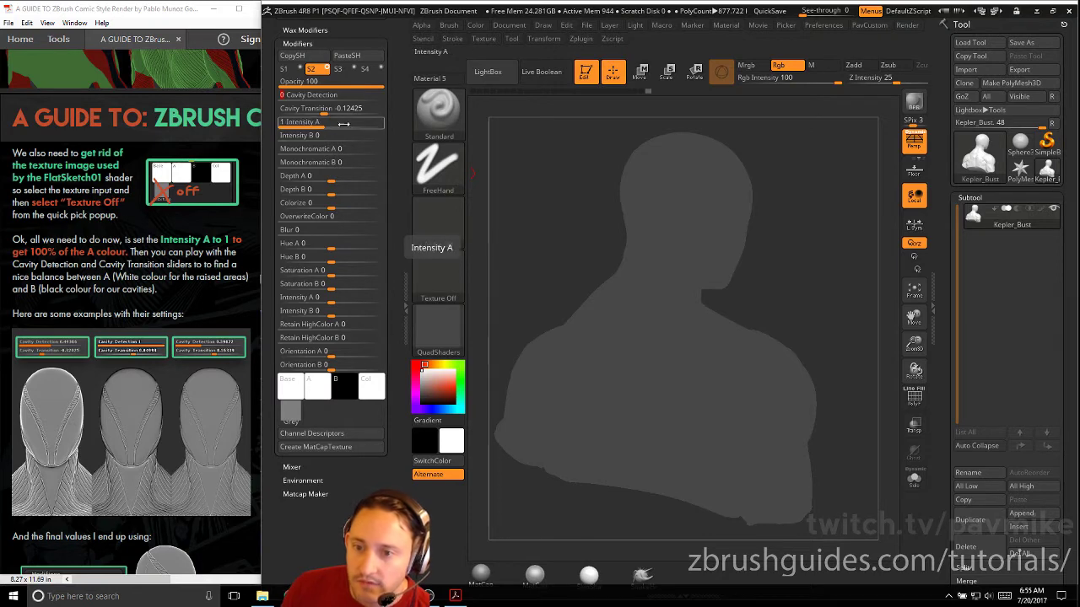
Set the S2 shader's Cavity Detection to about 0.26, Cavity Transition to about -0.38 and colour Intensity A to about 0.31
mouse_move(318, 95)
left_mouse_down()
mouse_move(334, 96)
mouse_move(338, 111)
mouse_move(295, 109)
mouse_move(308, 108)
mouse_move(308, 97)
mouse_move(296, 95)
mouse_move(327, 96)
left_mouse_up()
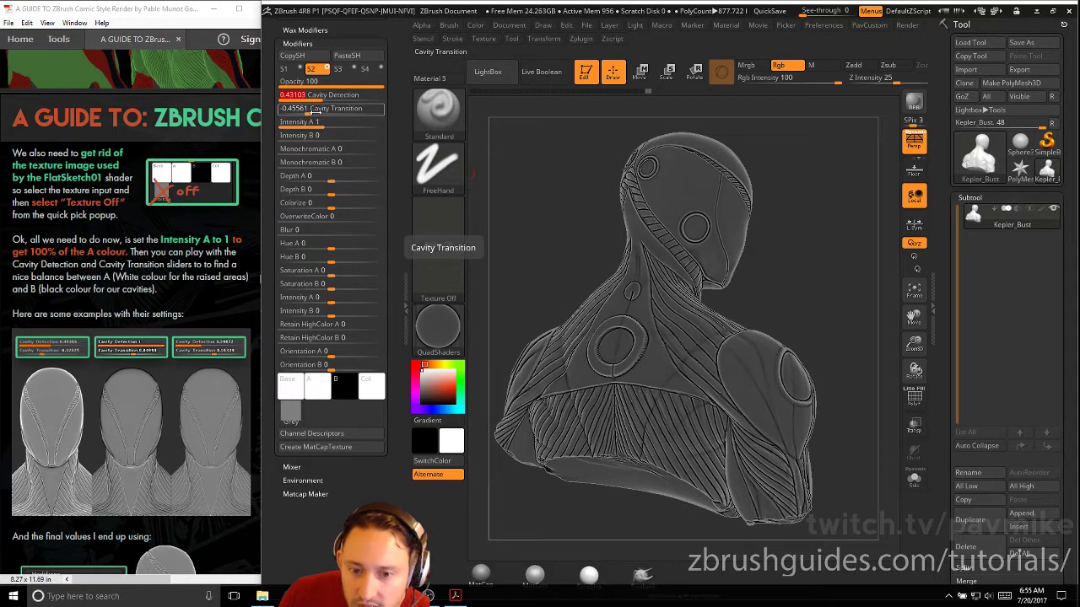
left_click(314, 111)
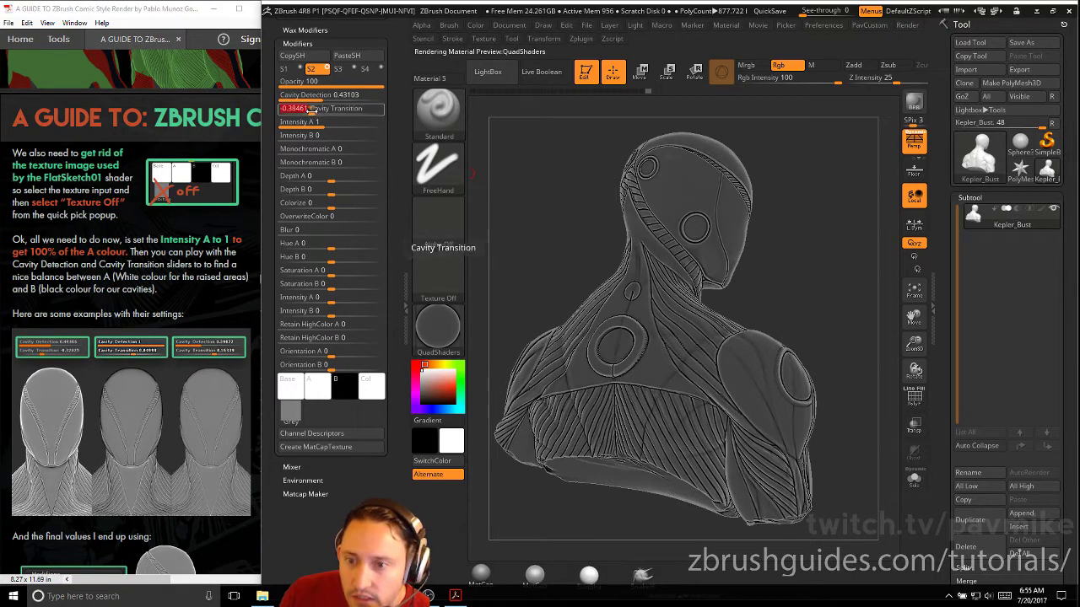
left_click_drag(332, 299, 348, 298)
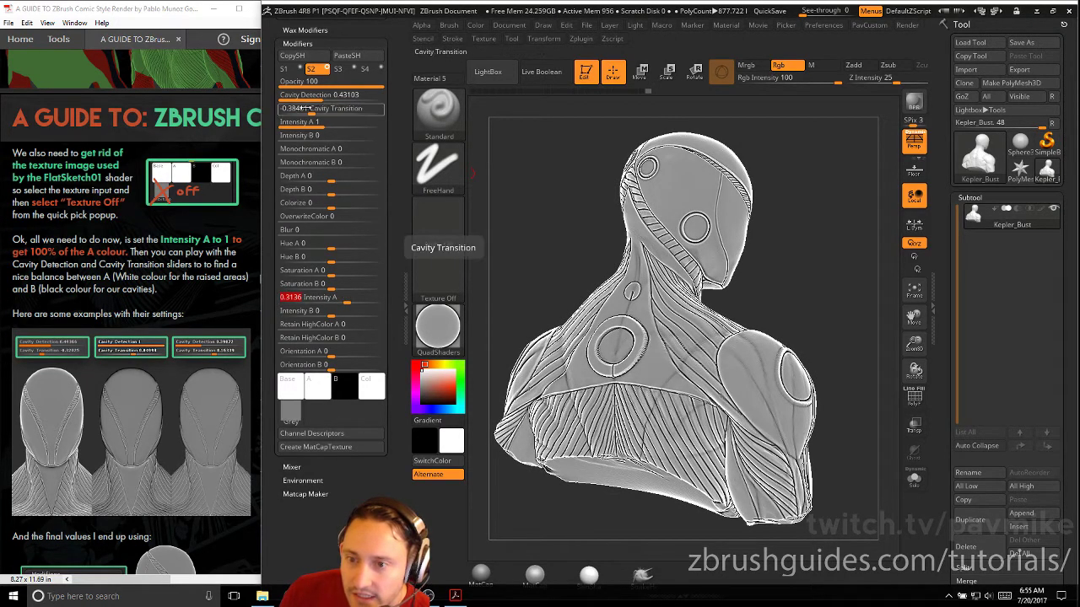
left_click_drag(314, 98, 304, 96)
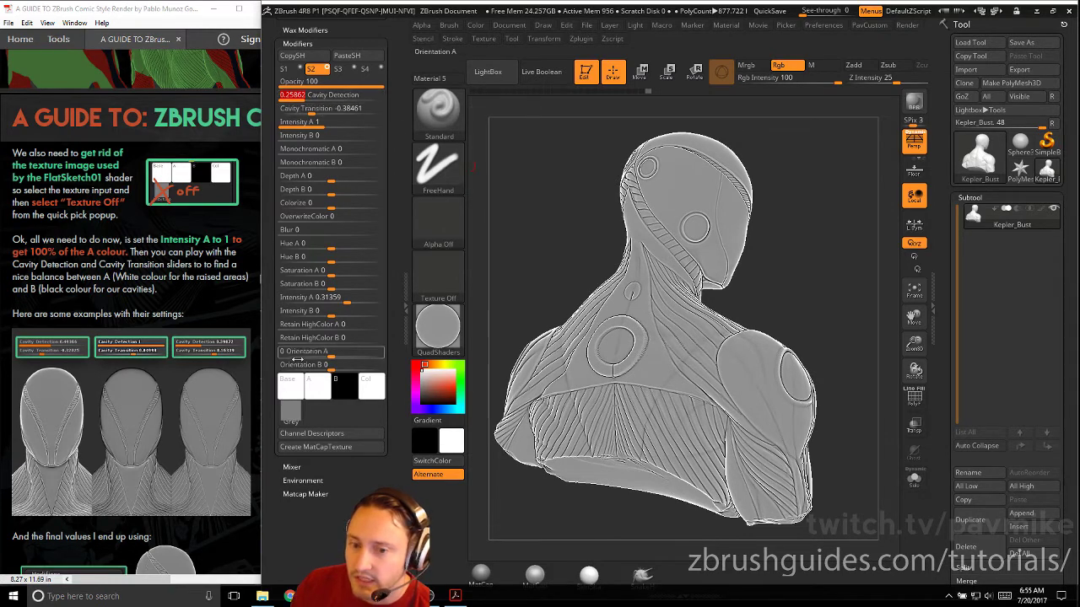
Compare with the guide's final example and set S2's Cavity Detection to about 0.30 and Cavity Transition to about -0.14
left_click(160, 388)
scroll(163, 391, "down", 1)
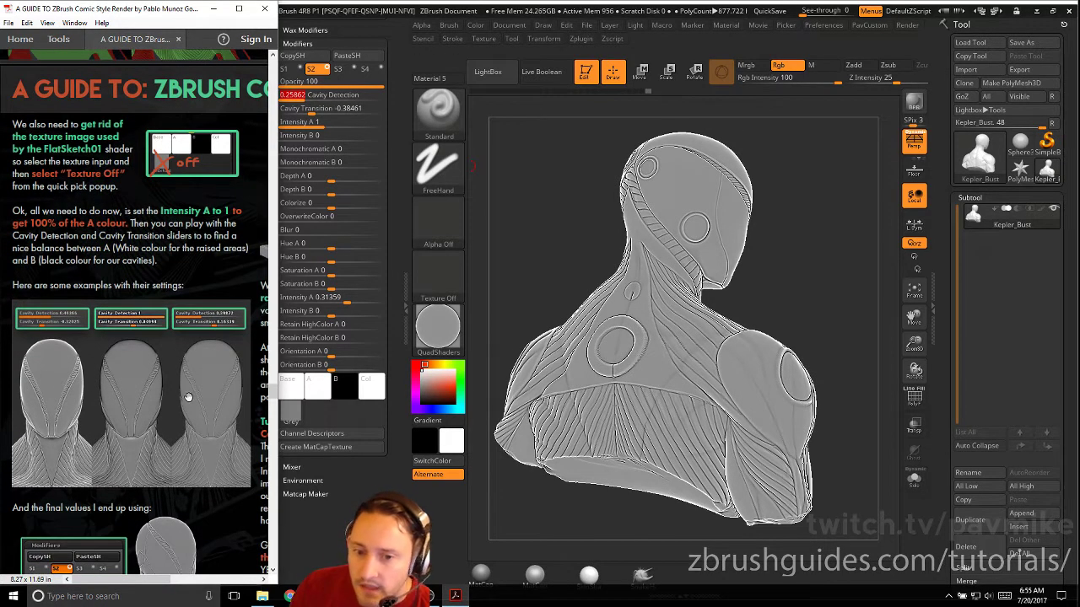
scroll(188, 397, "down", 3)
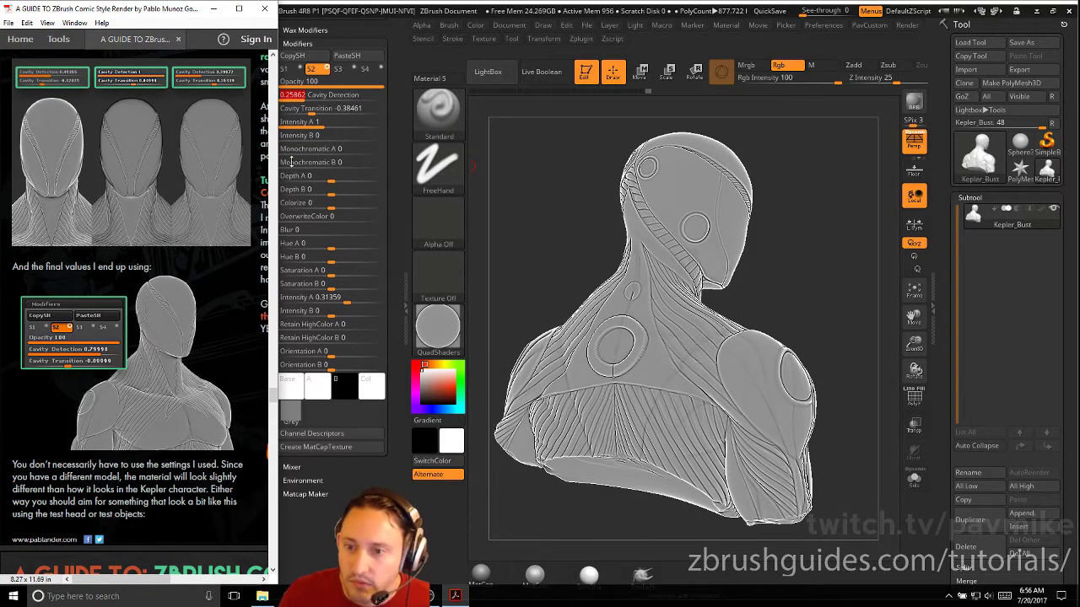
left_click_drag(531, 174, 414, 152)
left_click_drag(311, 98, 323, 109)
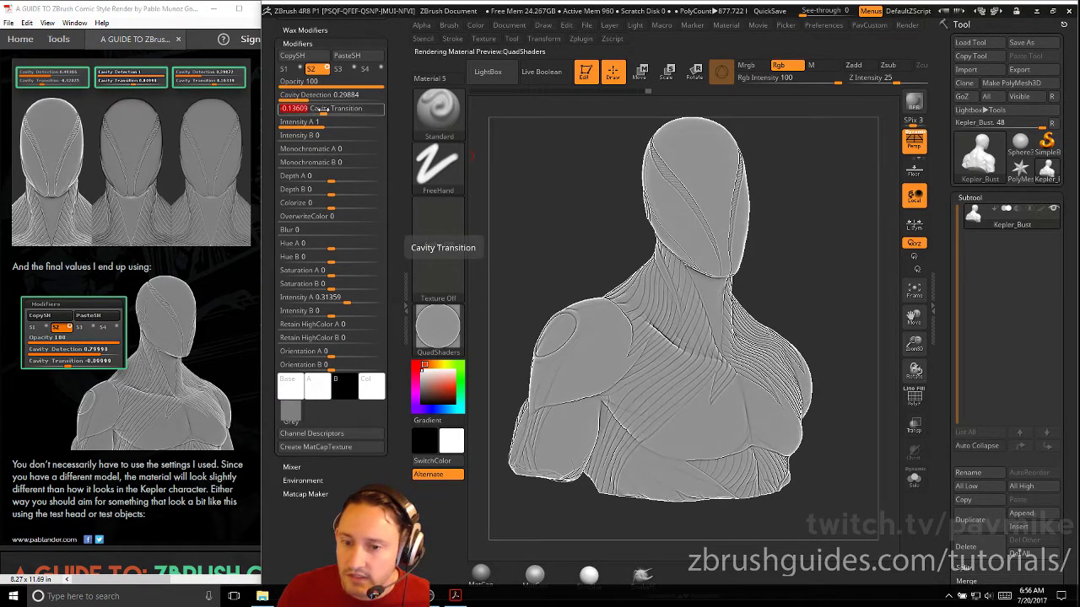
left_click_drag(494, 167, 546, 181)
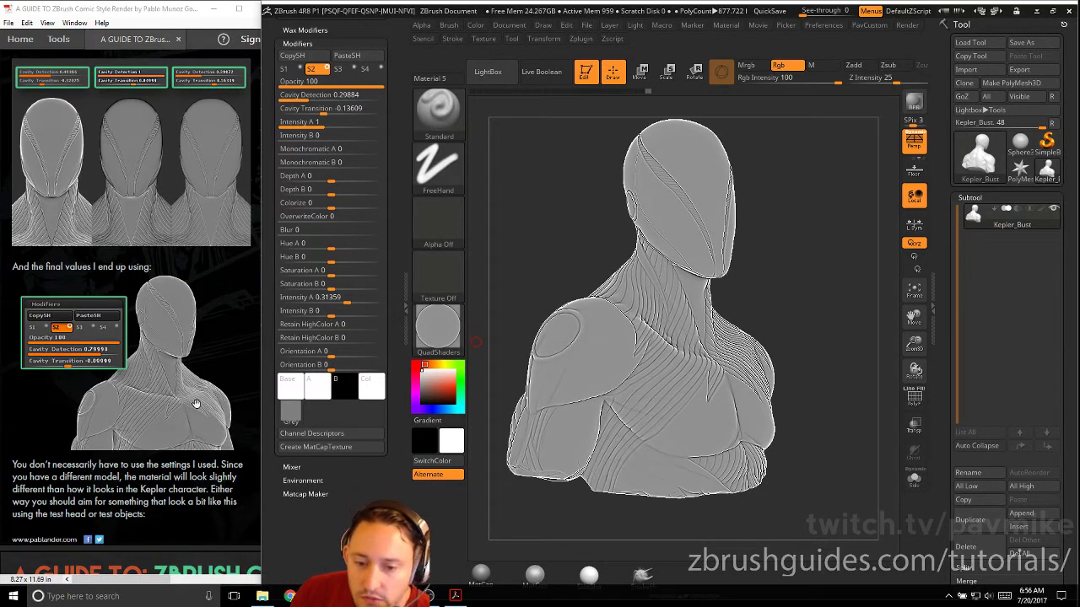
Follow the guide's next instruction and set S2's first Intensity A, directly below Cavity Transition, to 3
left_click_drag(195, 404, 194, 373)
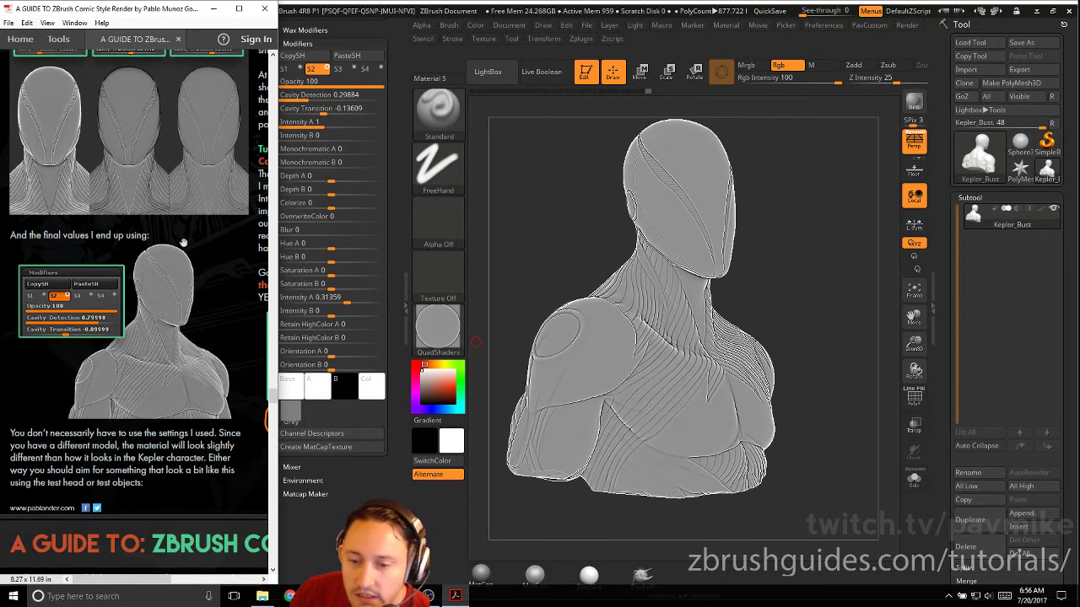
scroll(190, 216, "up", 10)
left_click_drag(111, 279, 112, 276)
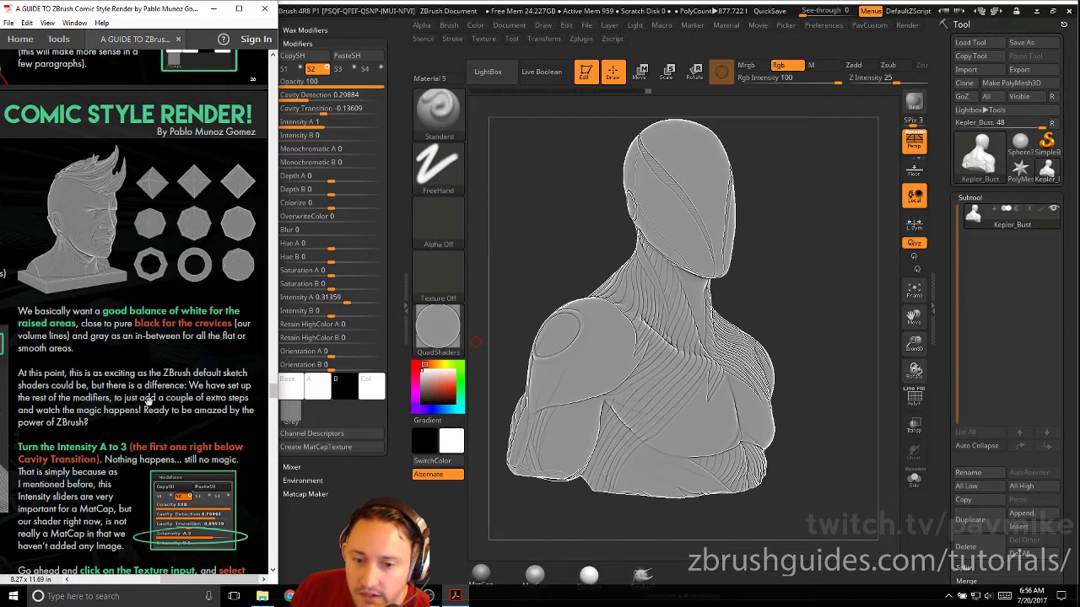
scroll(118, 396, "down", 5)
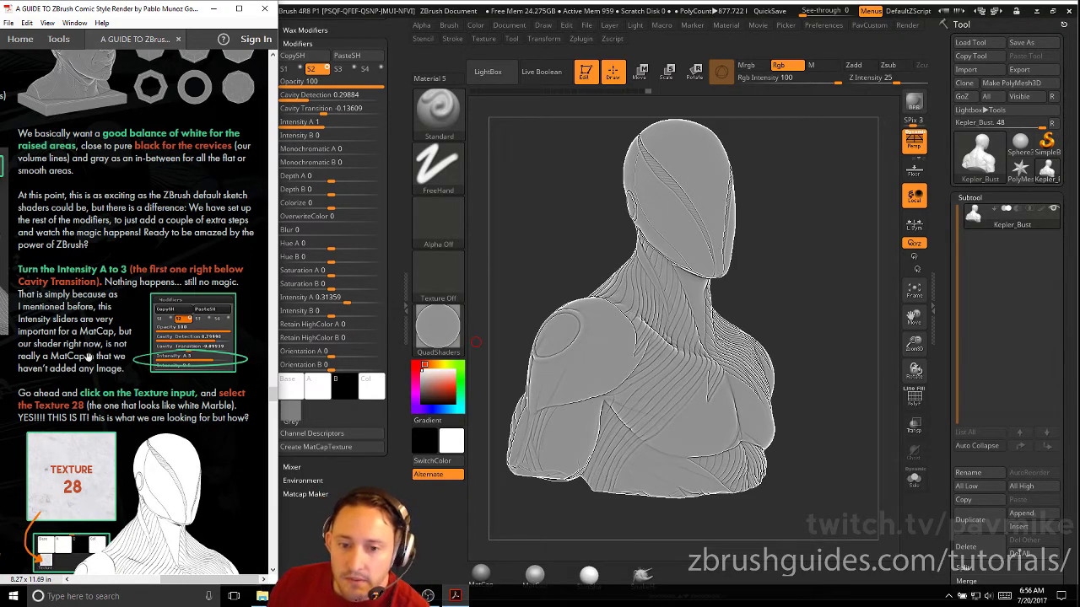
scroll(83, 358, "down", 1)
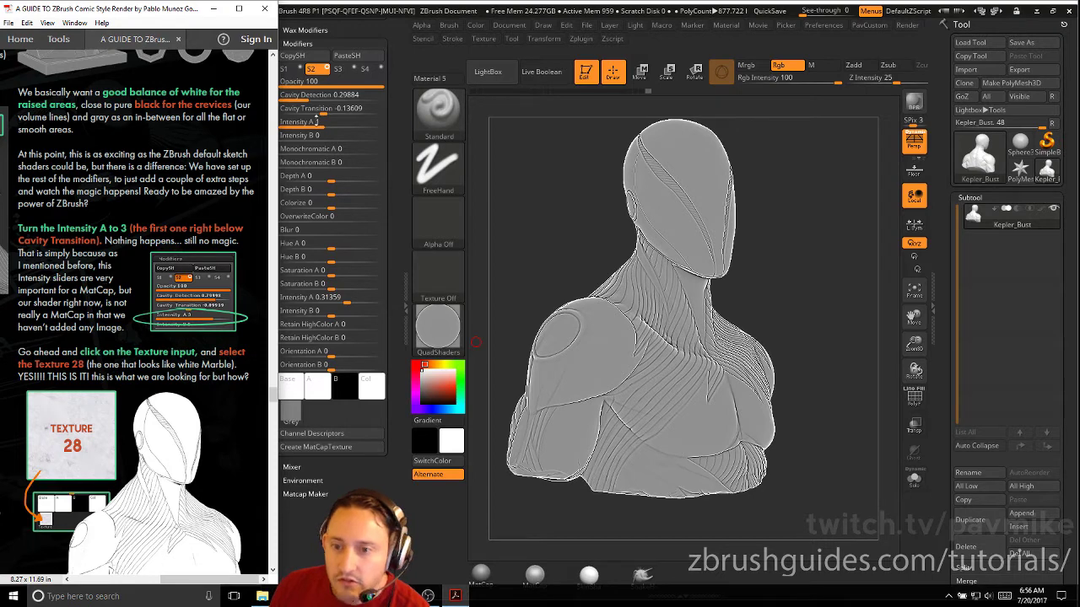
left_click(402, 92)
mouse_move(335, 121)
left_mouse_down()
mouse_move(385, 123)
mouse_move(336, 121)
left_mouse_up()
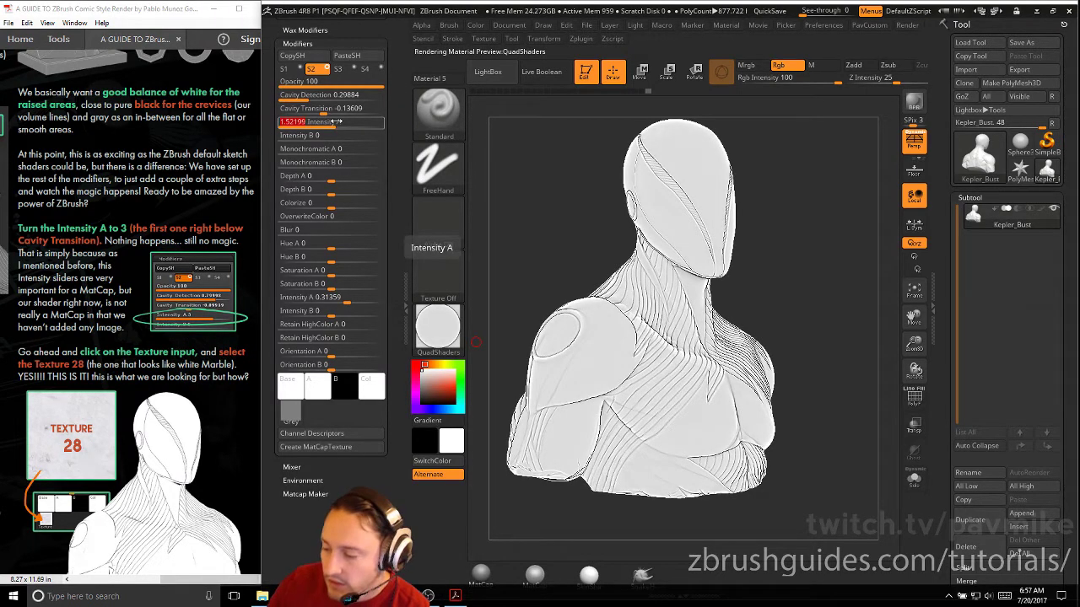
type("3")
key("Return")
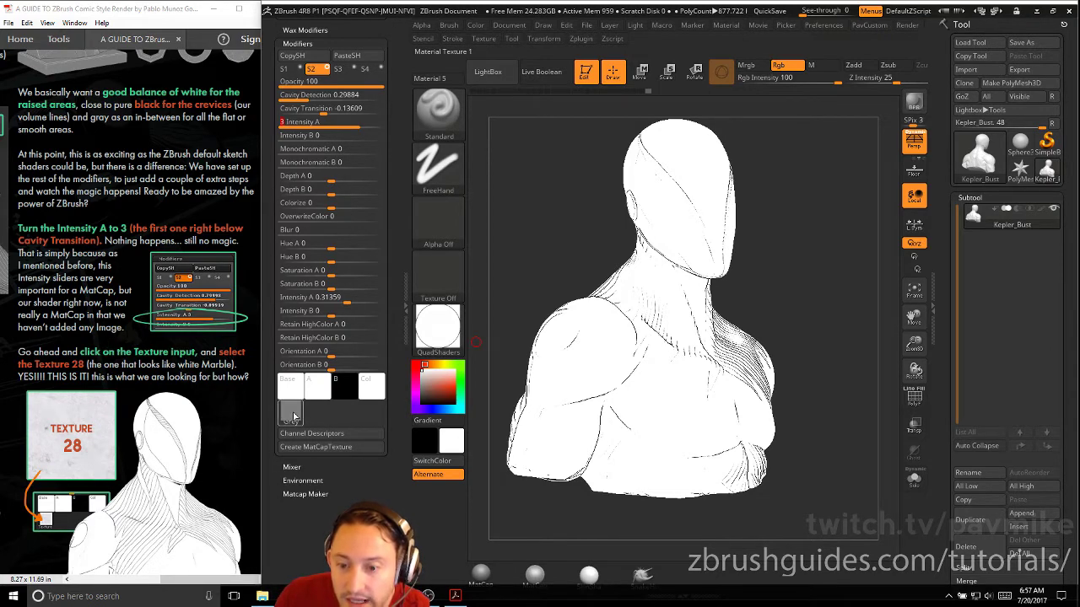
Try Texture 28 as the S2 texture input and lower the first Intensity A to about 1.03
left_click(126, 360)
scroll(127, 360, "down", 3)
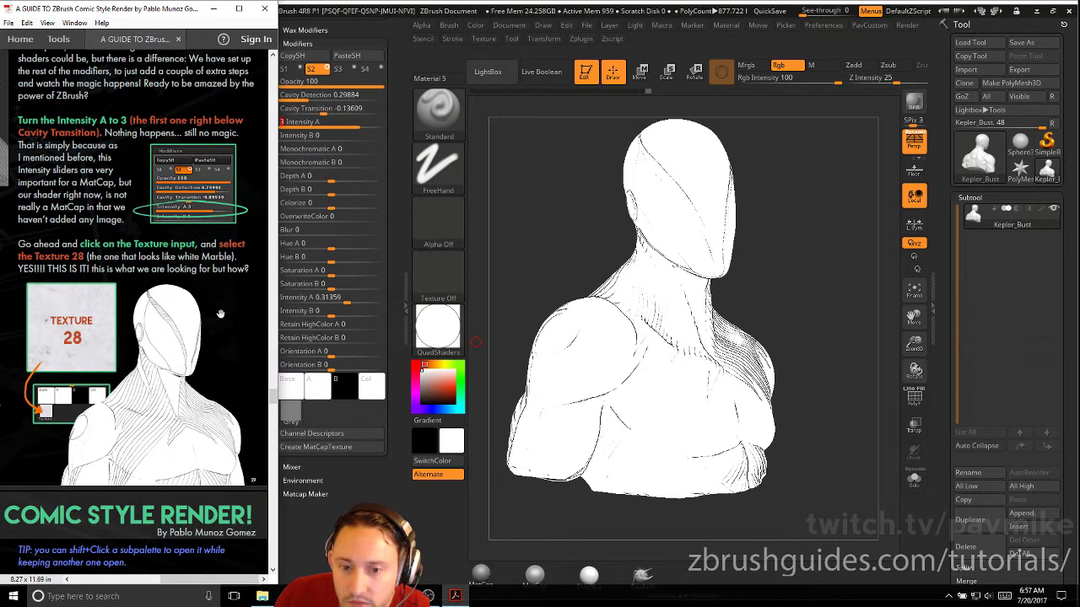
left_click(291, 414)
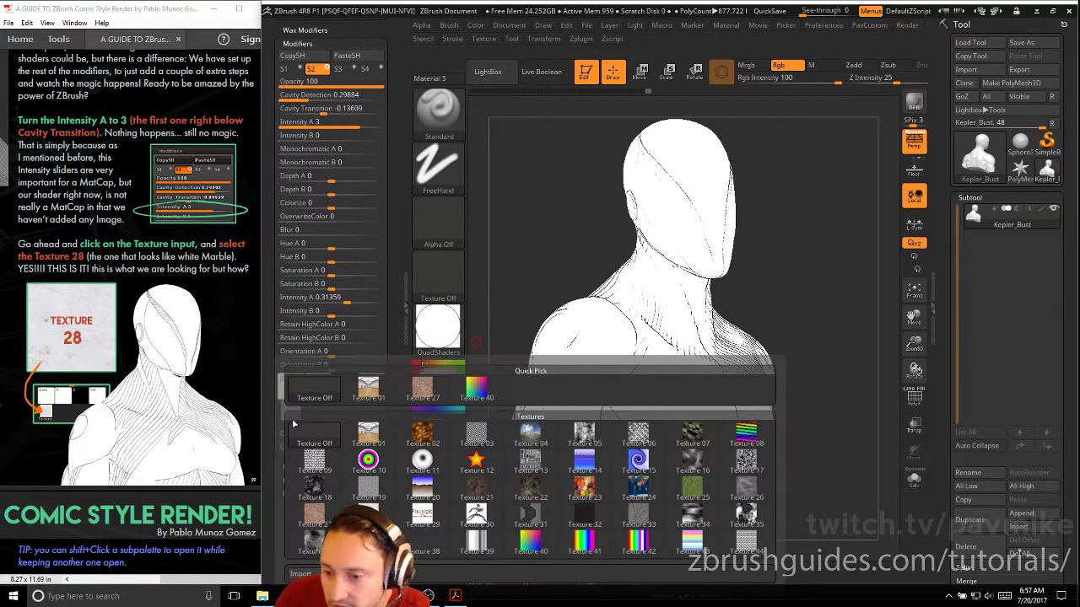
left_click(368, 513)
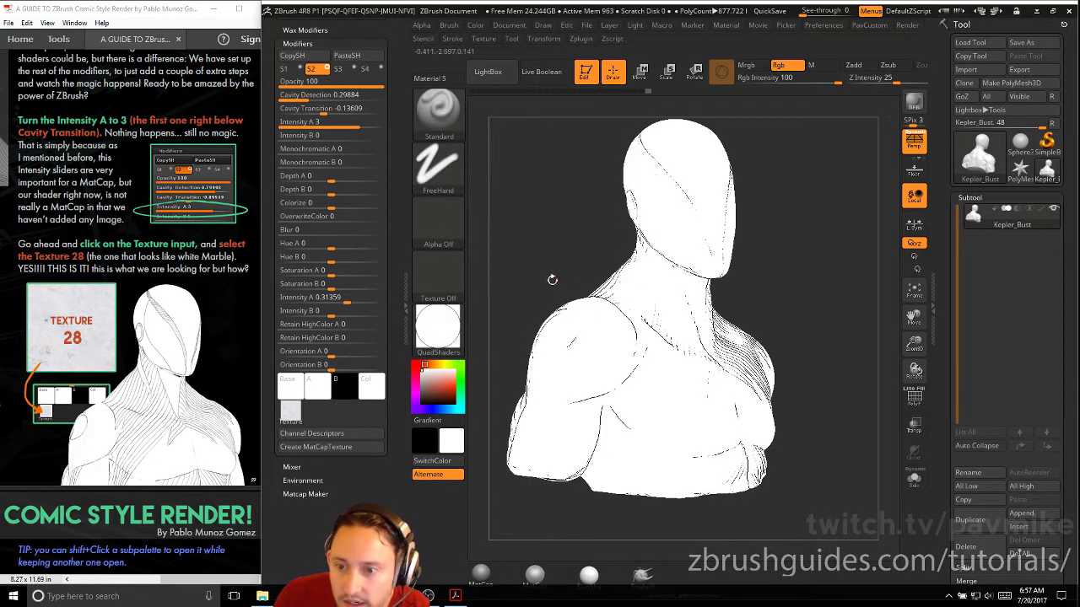
left_click(354, 122)
left_click_drag(355, 122, 334, 124)
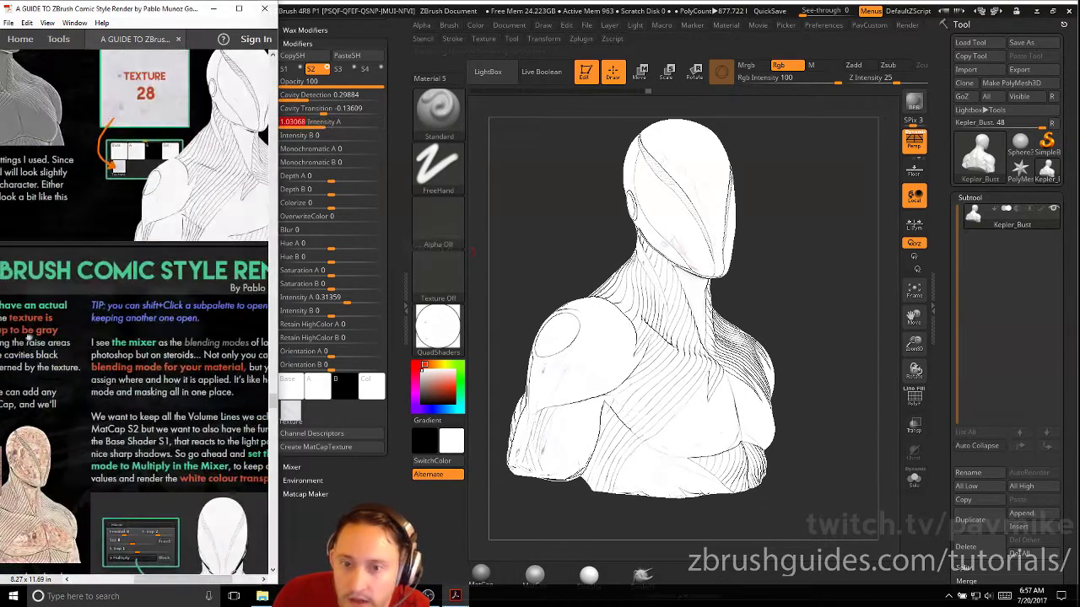
Read the guide's texture notes, import Grey.jpg as the S2 texture input and raise the first Intensity A to about 1.79
left_click_drag(151, 210, 81, 389)
scroll(79, 388, "down", 15)
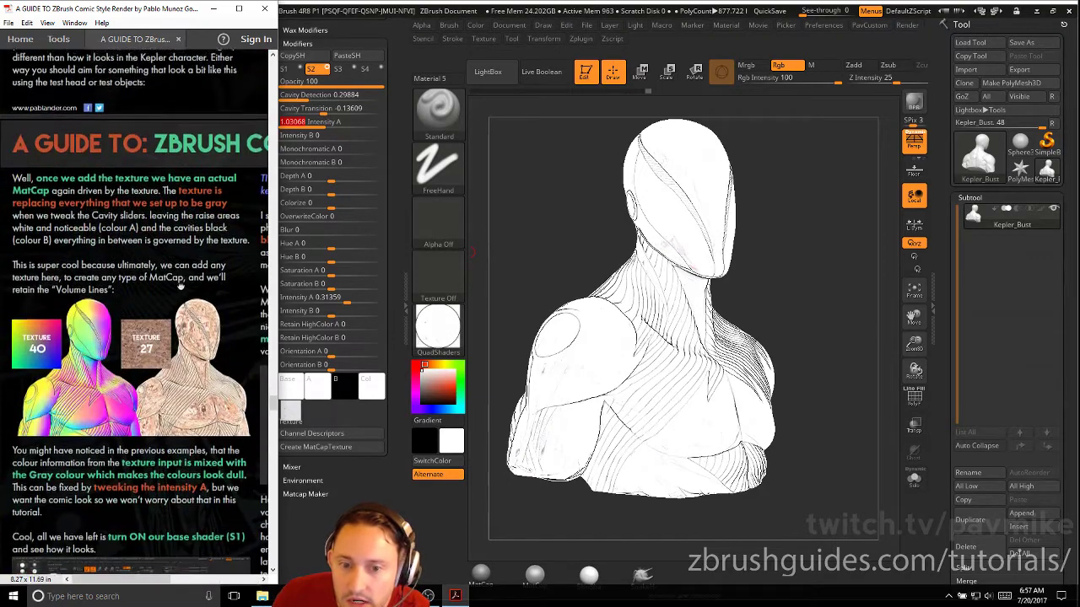
scroll(181, 290, "down", 2)
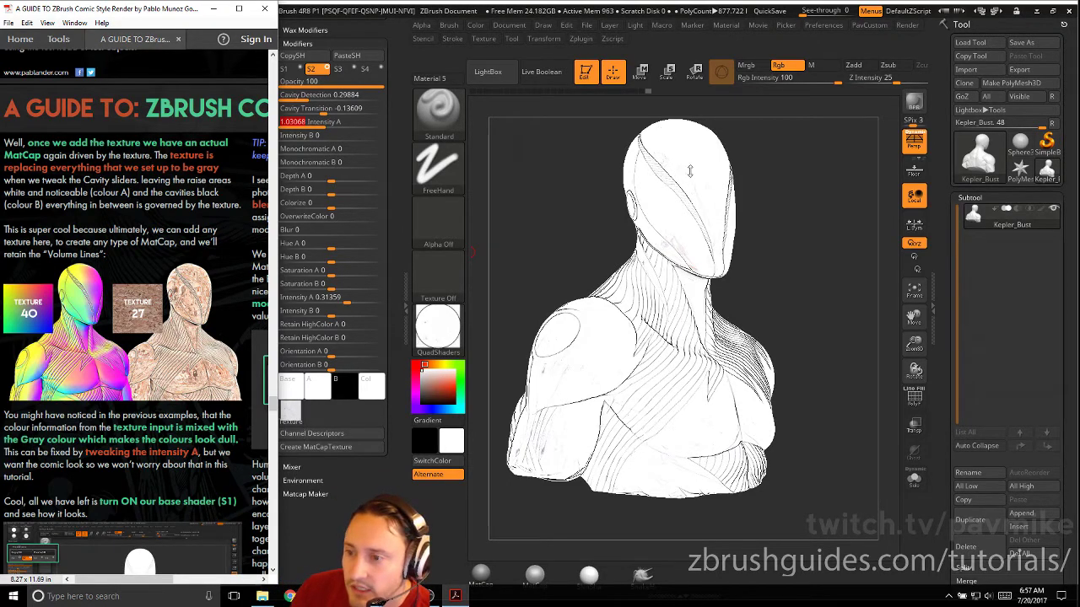
left_click(290, 412)
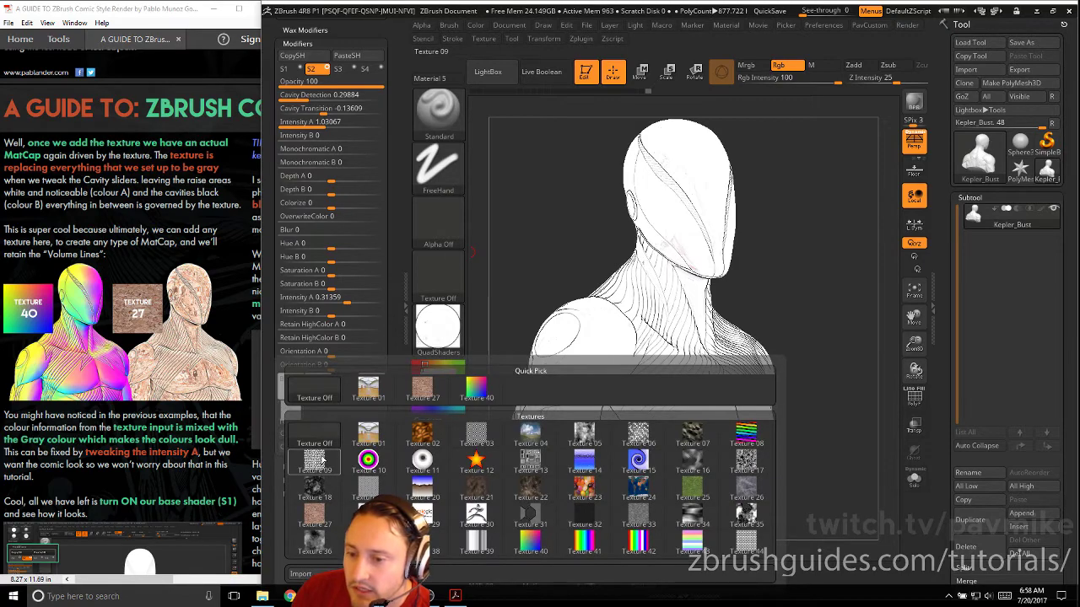
left_click(304, 574)
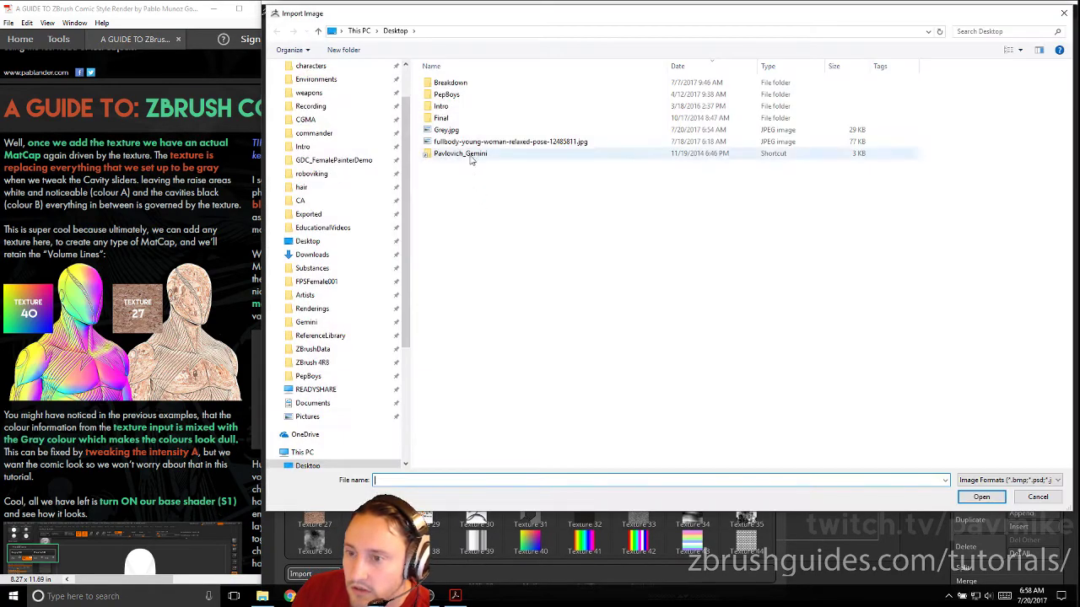
double_click(463, 135)
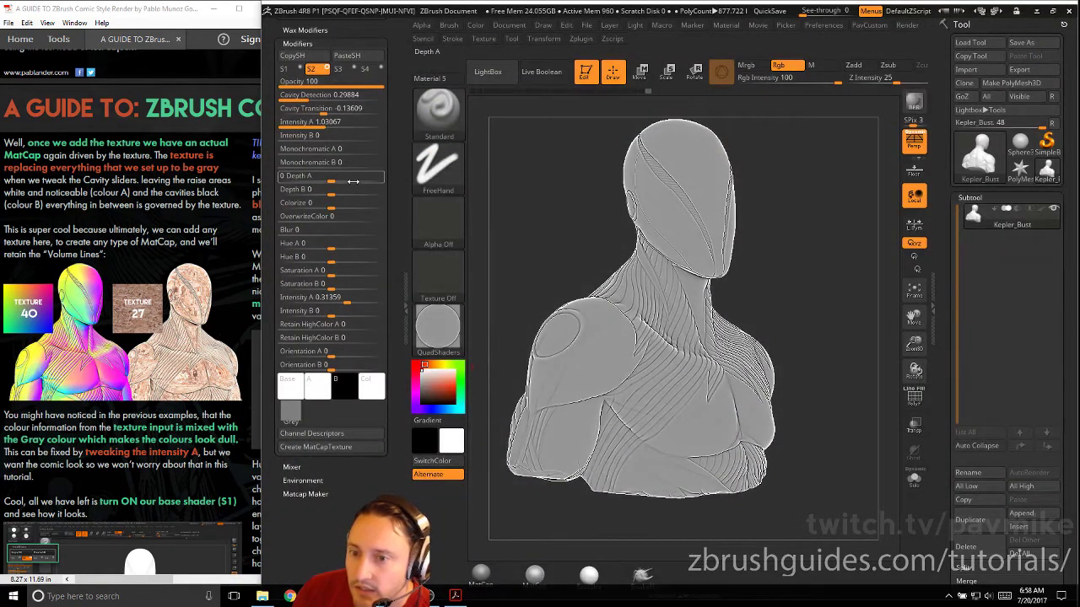
left_click_drag(307, 122, 340, 125)
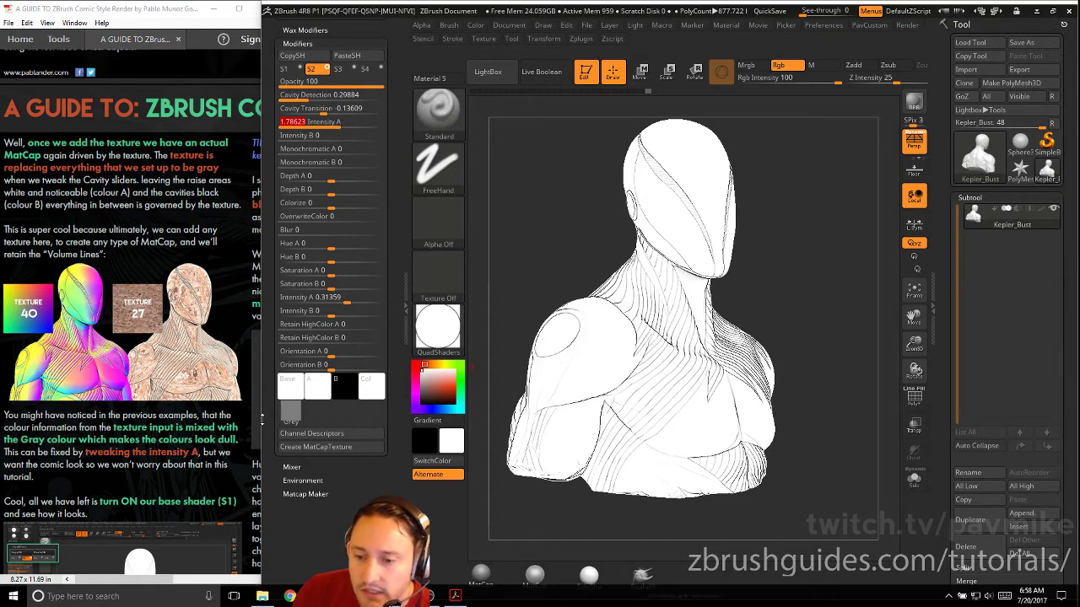
Try Texture 40 and Texture 27 as the S2 texture input to compare their looks on the bust
left_click(288, 411)
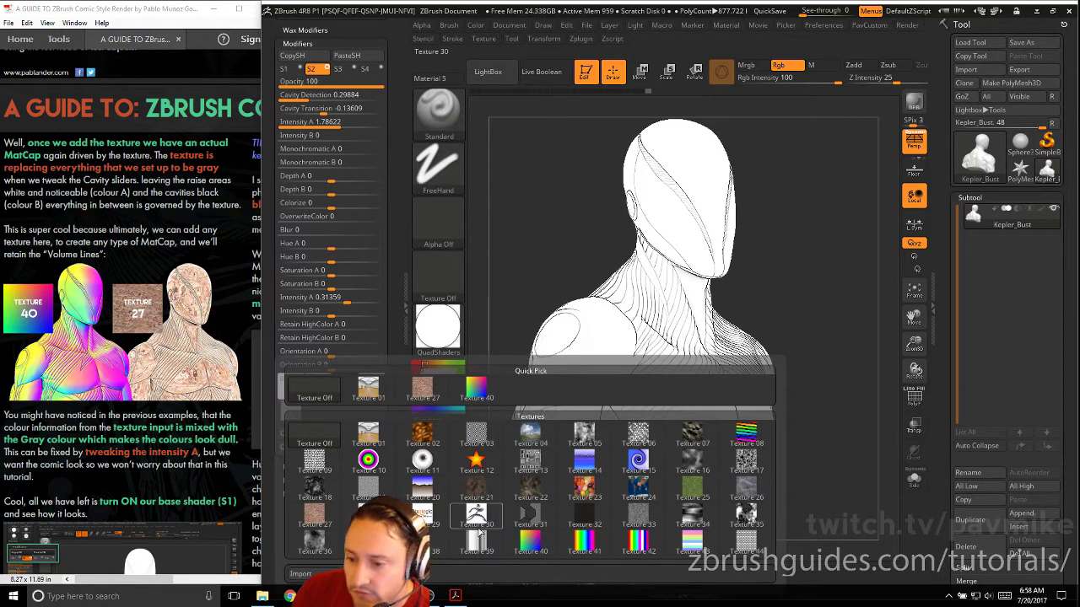
left_click(530, 541)
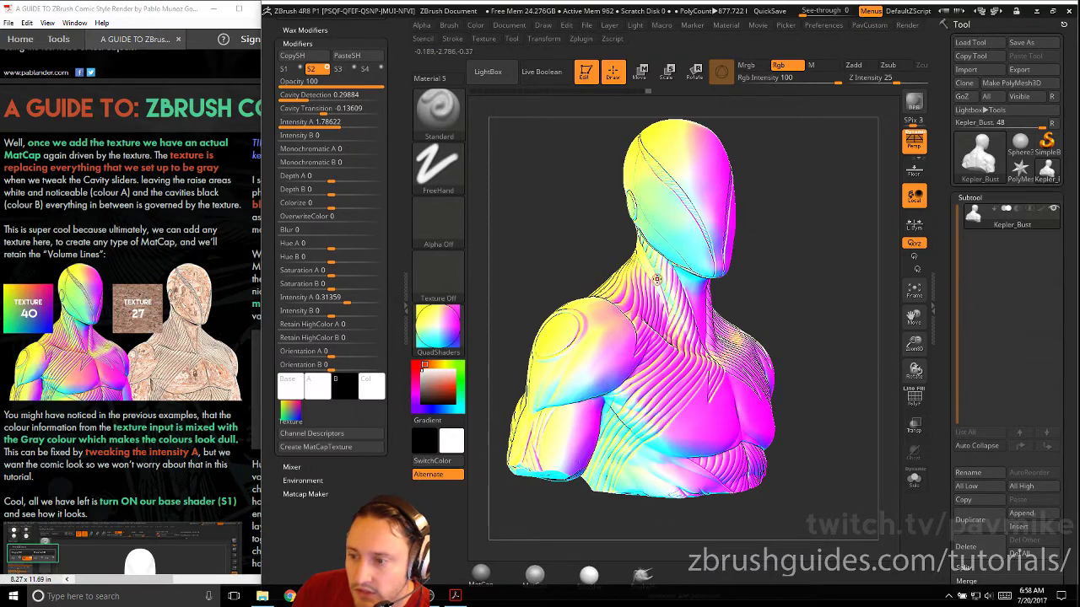
left_click(449, 338)
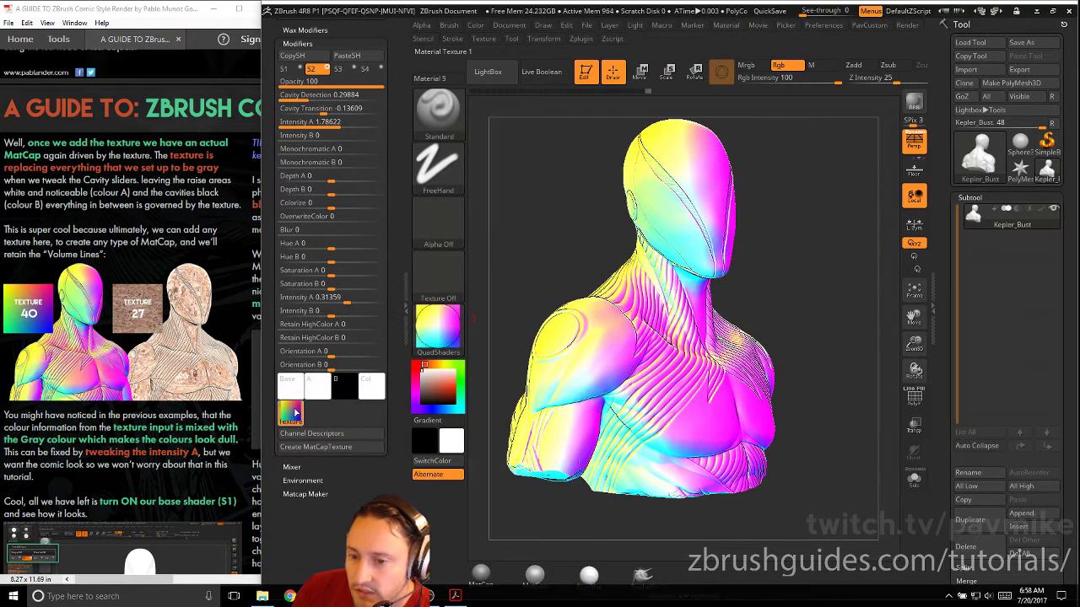
left_click(290, 414)
left_click(314, 515)
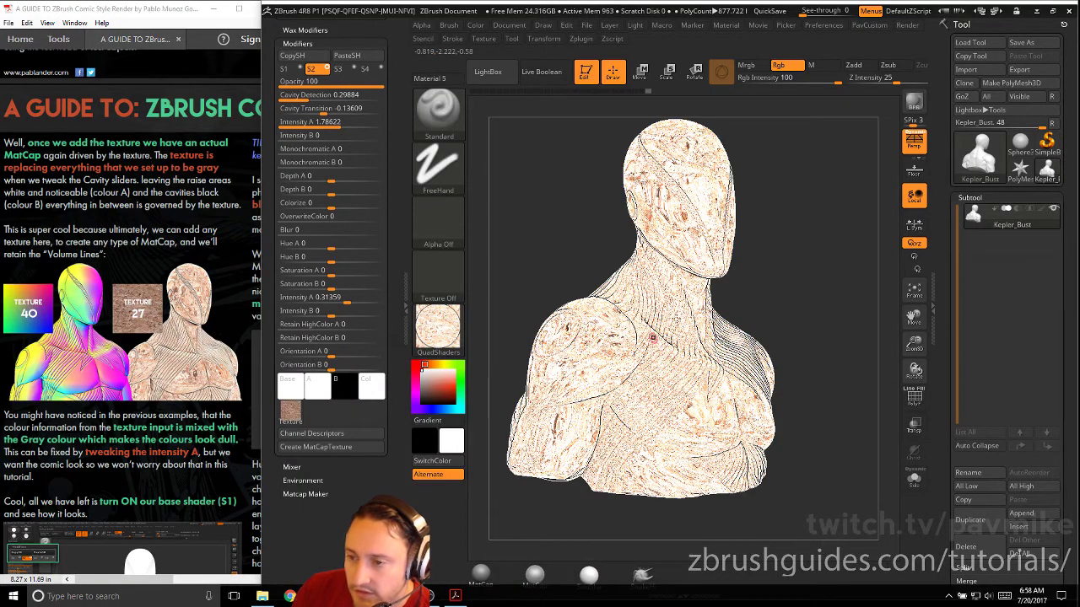
Replace Texture 27 in the S2 texture input with the imported Grey.jpg image
left_click(292, 413)
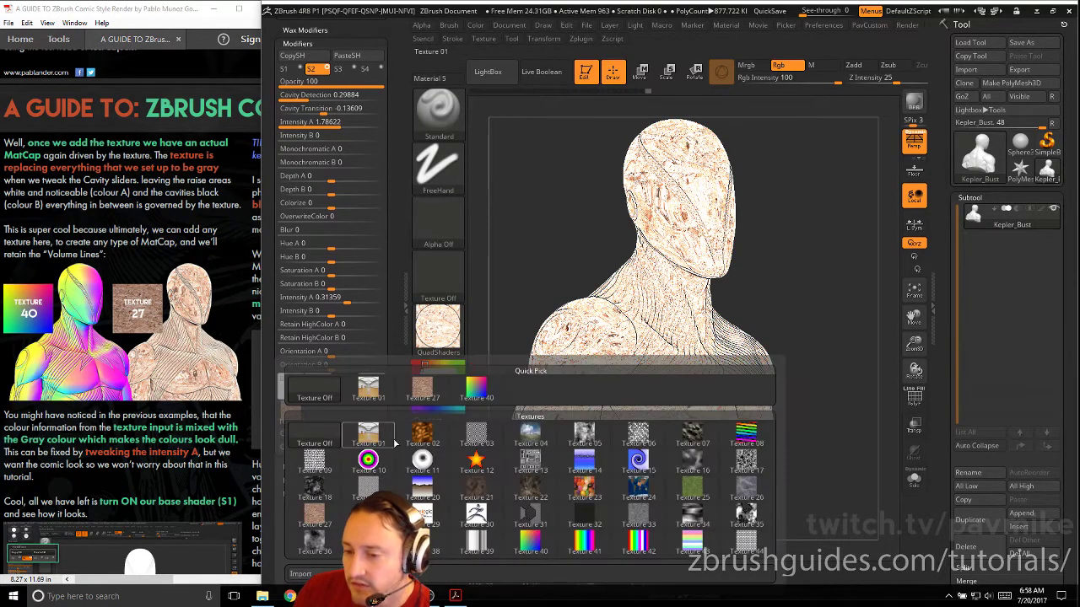
left_click(300, 574)
double_click(445, 130)
Follow the guide's base shader instruction and turn on the S1 shader alongside S2
scroll(154, 274, "down", 3)
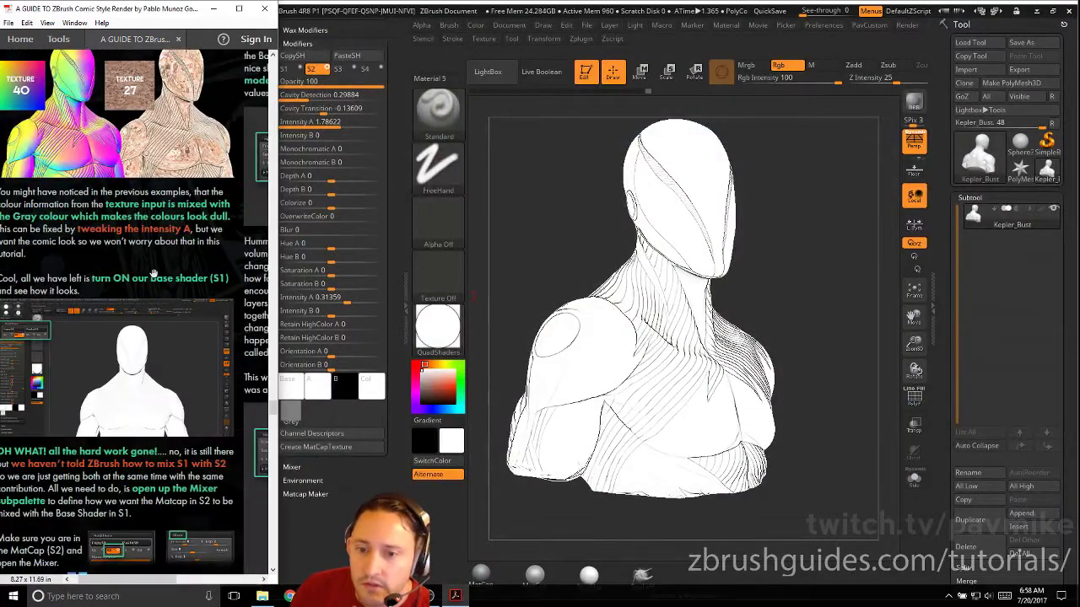
left_click_drag(151, 268, 160, 267)
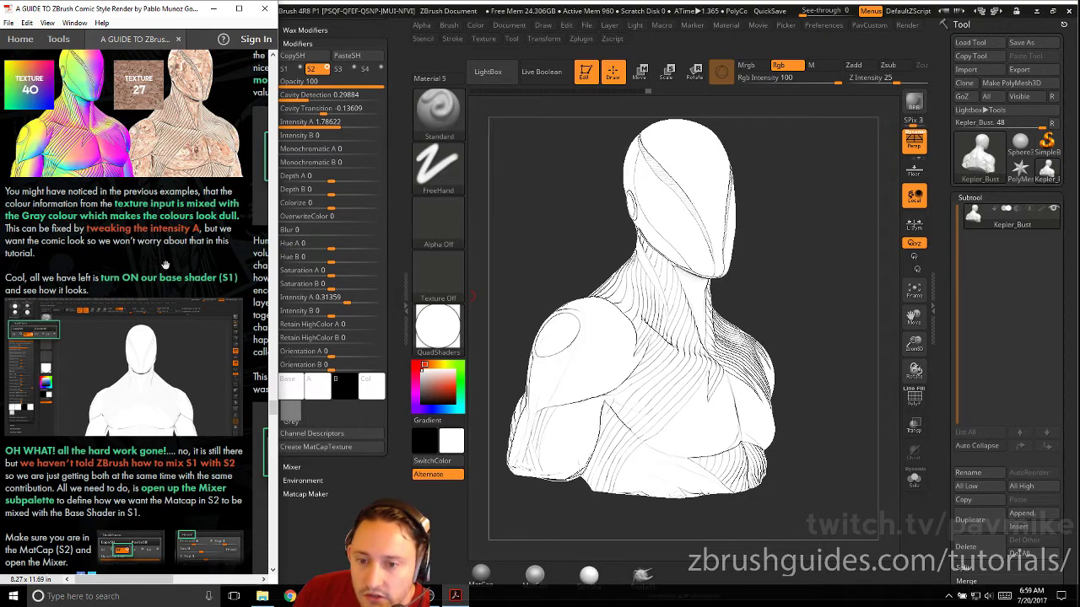
scroll(169, 279, "down", 2)
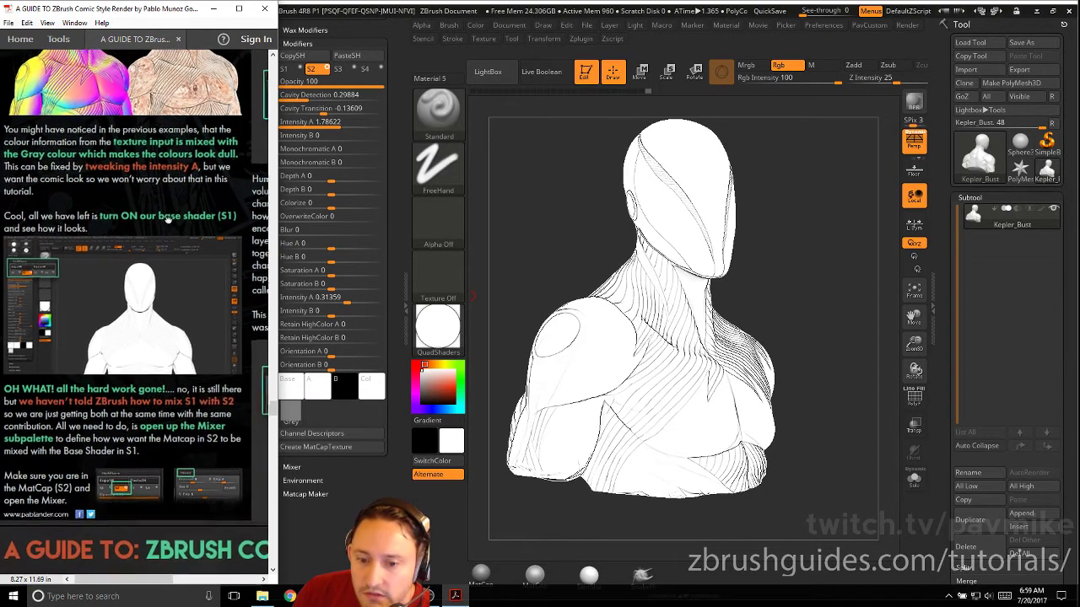
left_click(299, 69)
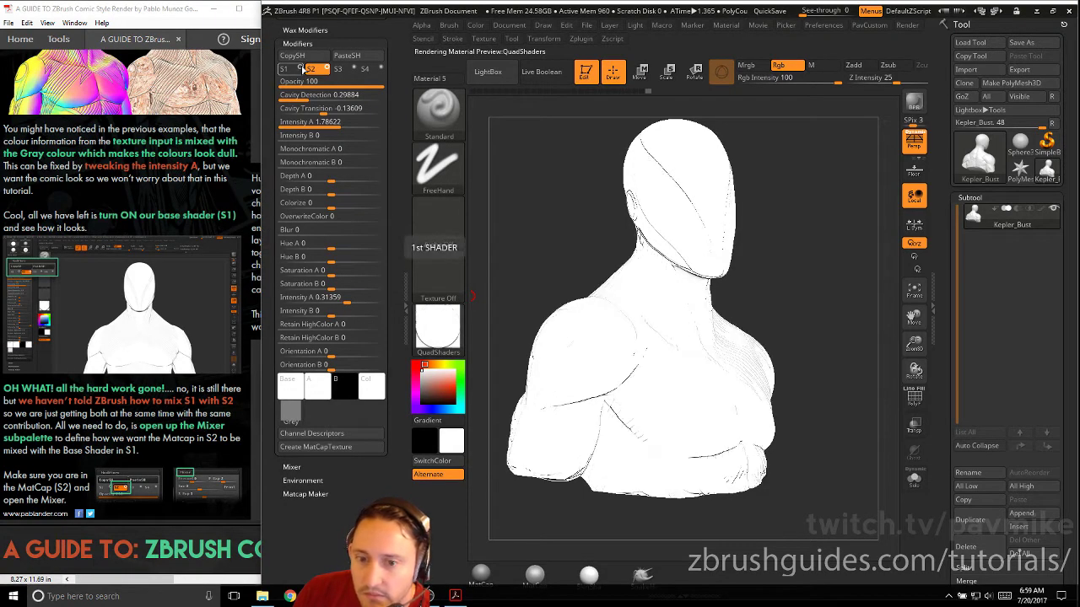
Check the guide's Mixer instruction and open the Mixer alongside the Modifiers with the S2 MatCap selected
left_click(124, 387)
scroll(123, 283, "down", 3)
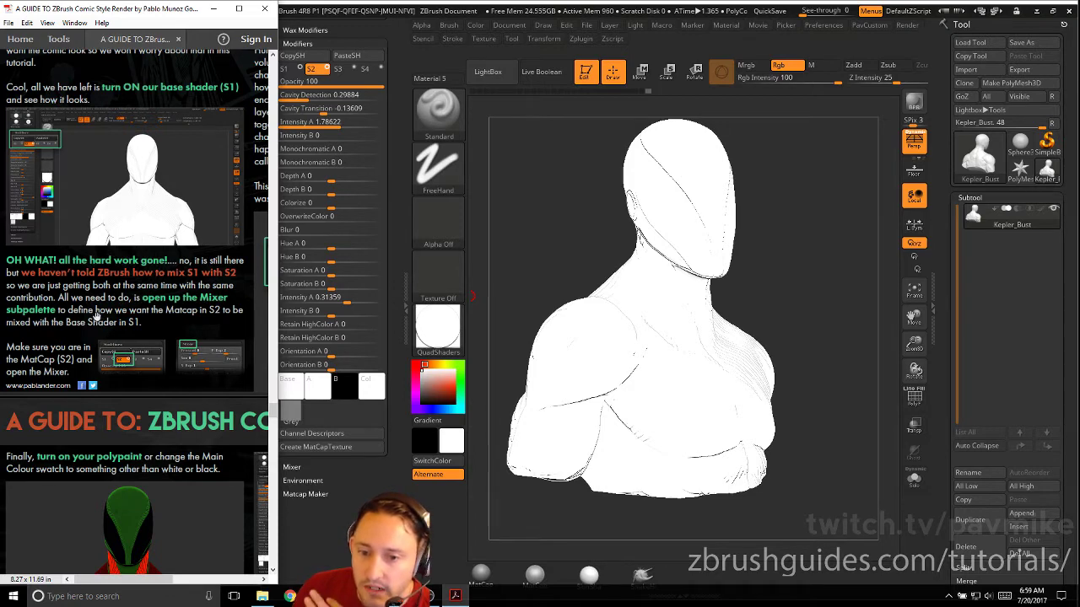
scroll(76, 314, "down", 1)
scroll(59, 311, "up", 3)
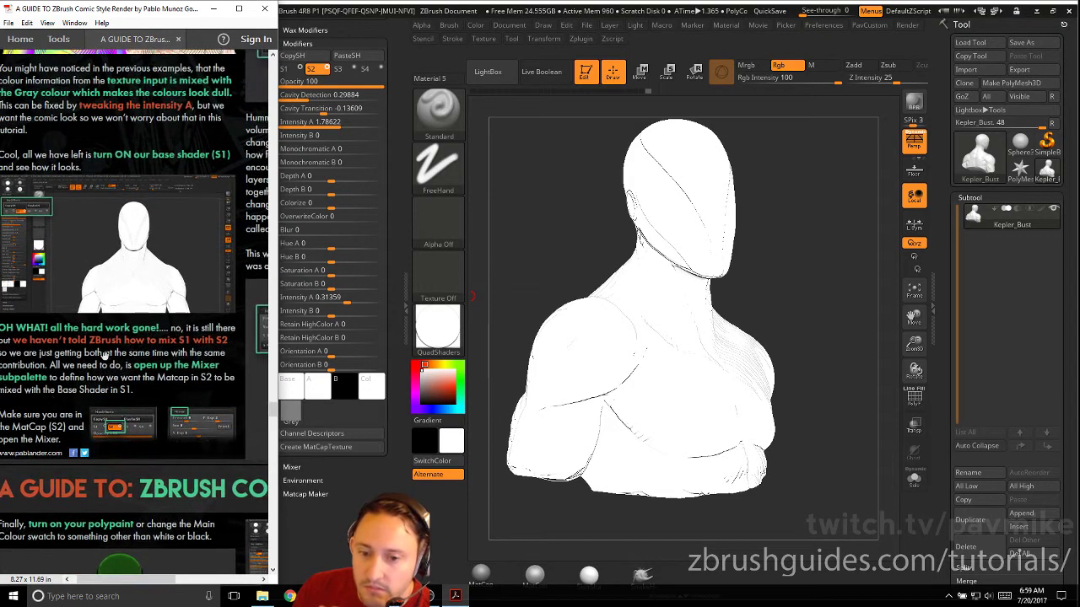
left_click(294, 469)
scroll(338, 460, "up", 5)
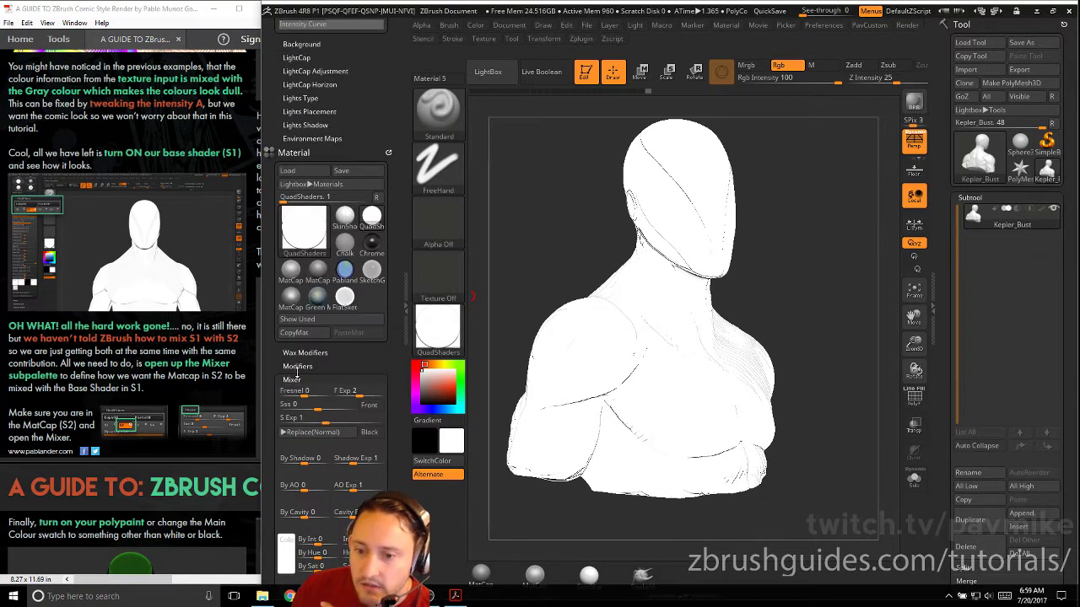
left_click(297, 366)
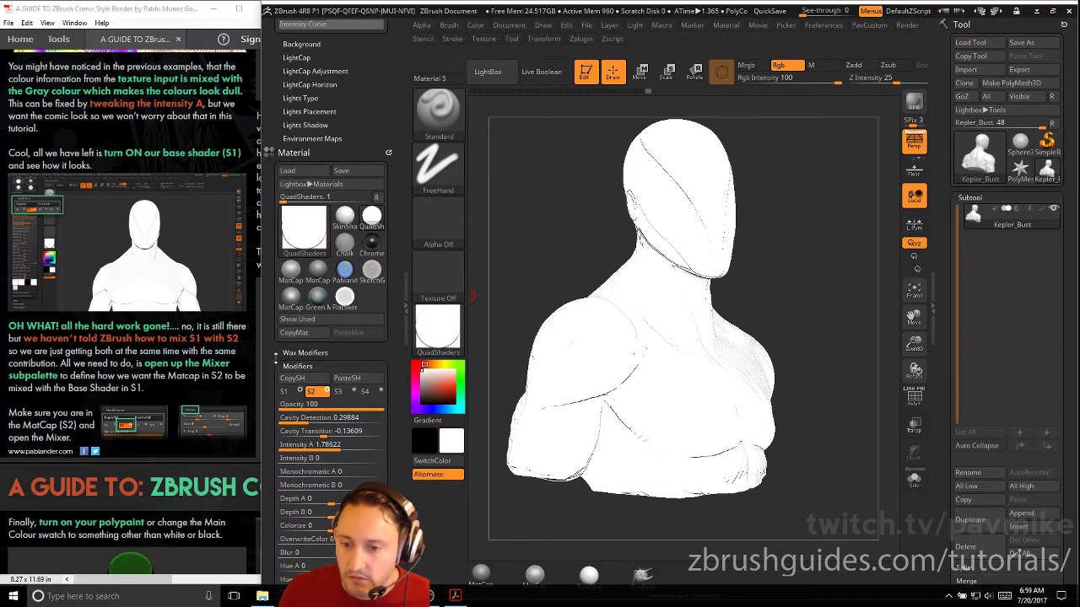
scroll(270, 267, "down", 10)
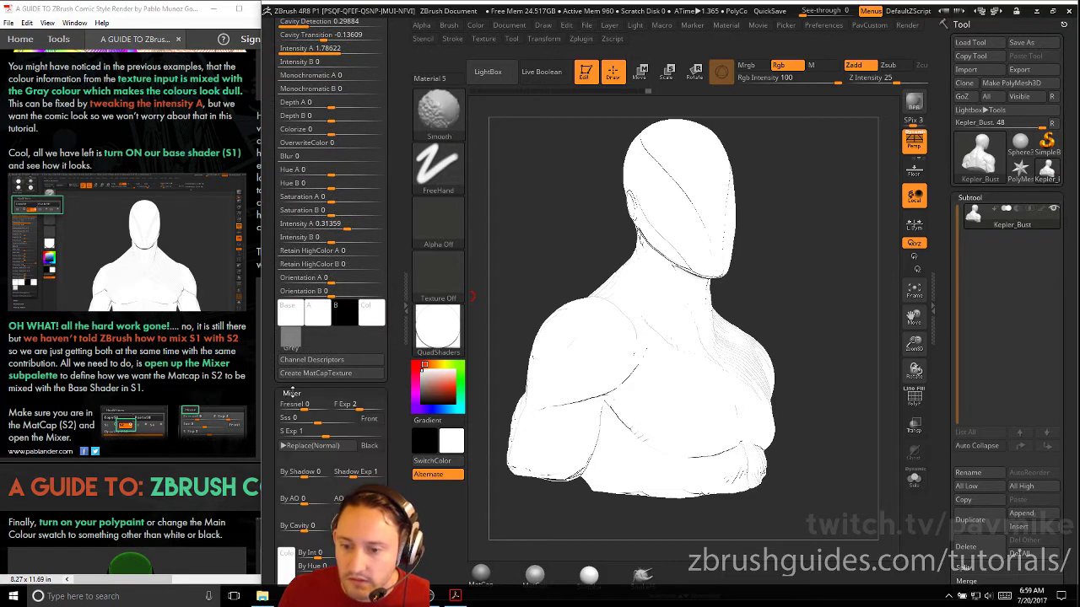
left_click(276, 393)
scroll(276, 394, "down", 3)
scroll(321, 185, "up", 8)
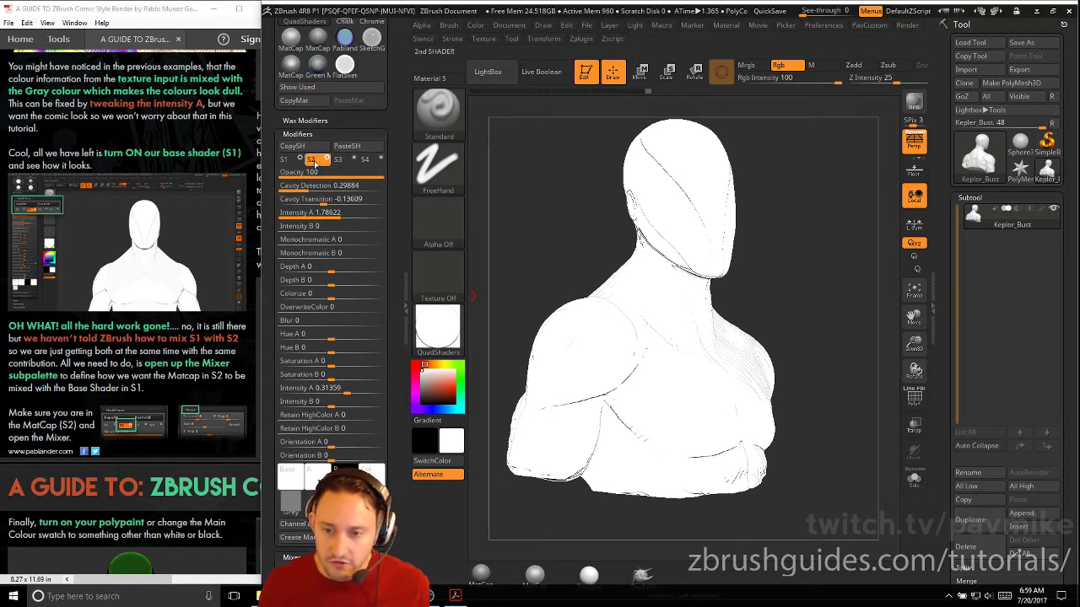
scroll(308, 159, "down", 1)
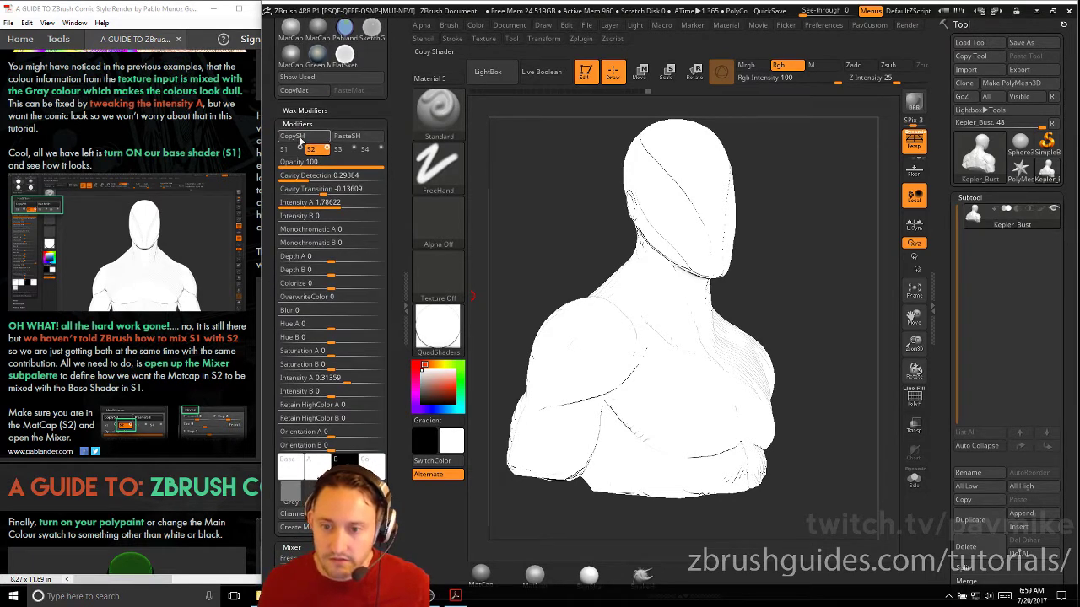
Read the guide's blending mode notes and set the S2 shader's blend mode to Multiply in the Mixer
left_click_drag(123, 364, 121, 352)
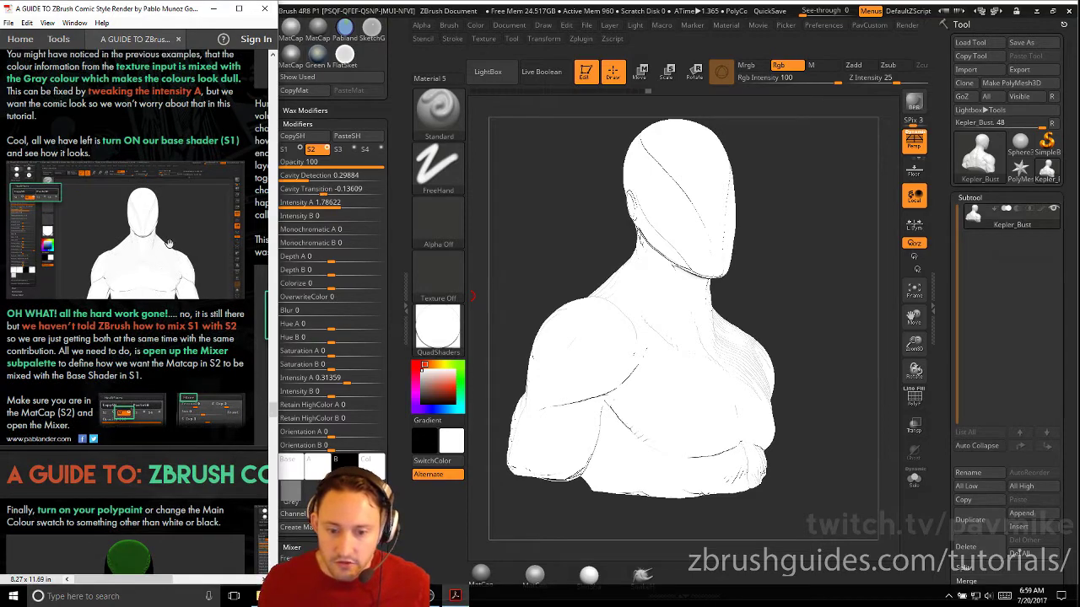
scroll(68, 269, "down", 5)
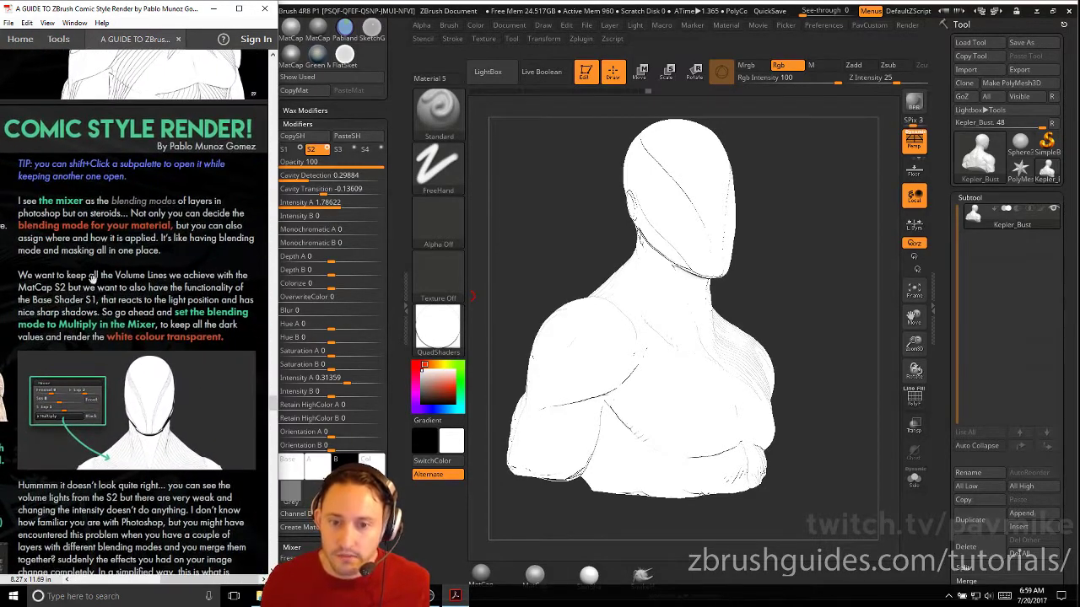
scroll(93, 280, "down", 1)
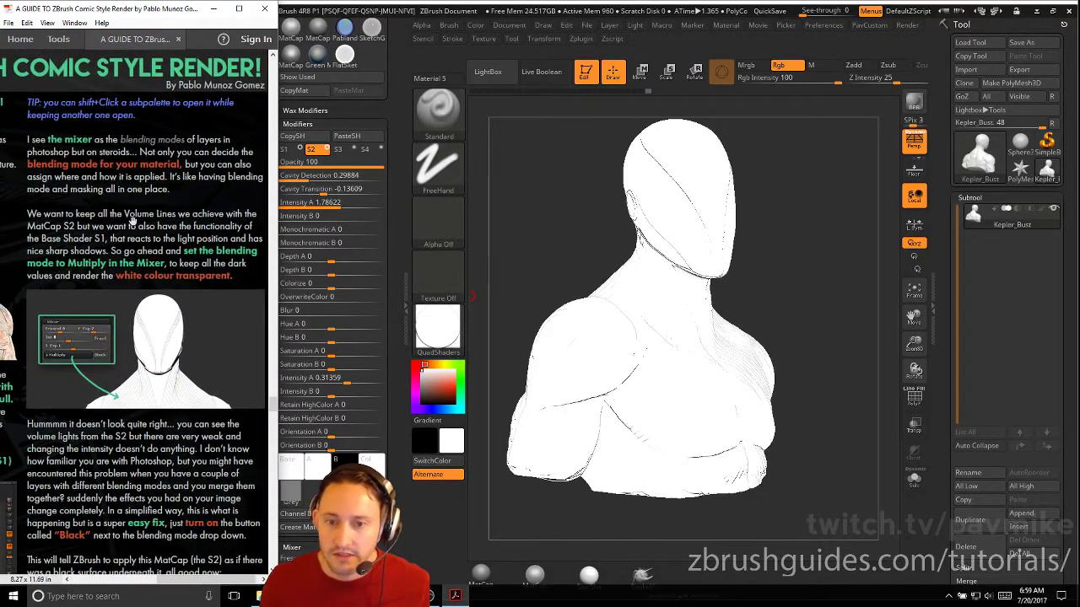
scroll(133, 219, "down", 1)
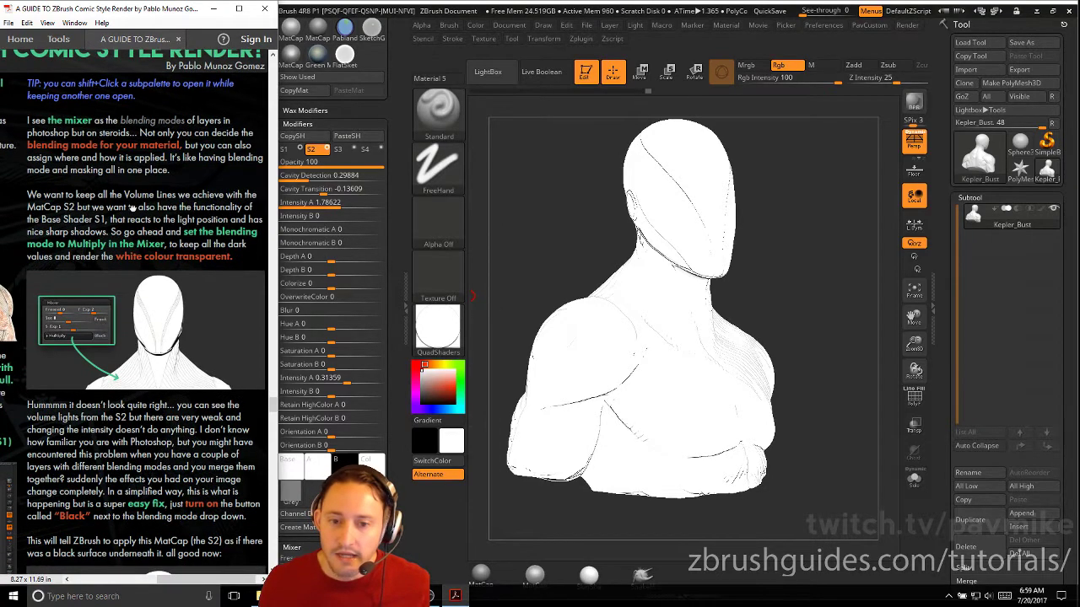
left_click_drag(133, 208, 131, 154)
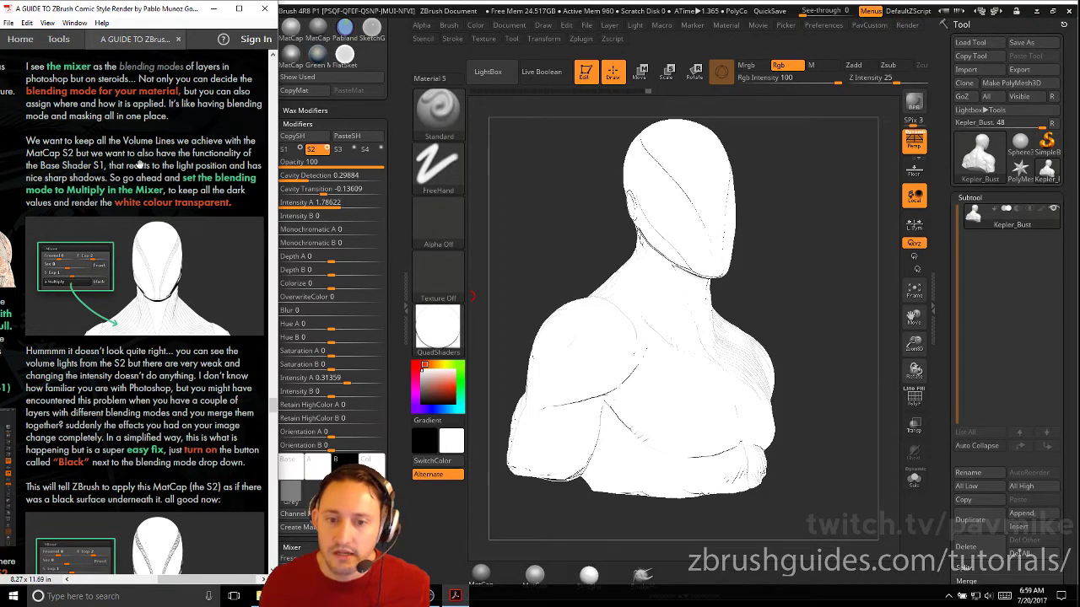
left_click_drag(153, 174, 145, 172)
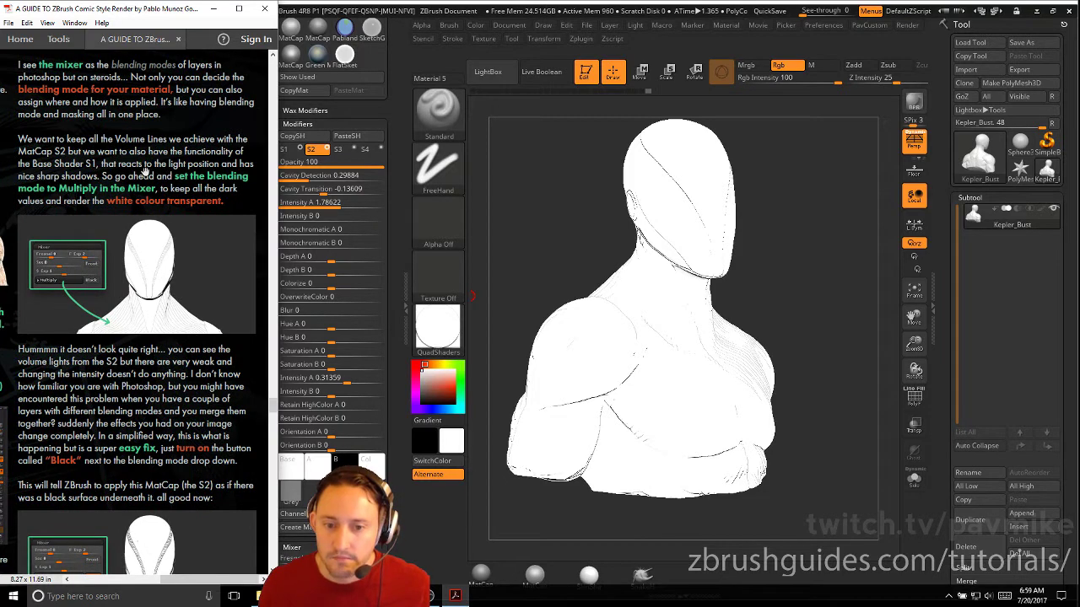
left_click_drag(277, 106, 270, 104)
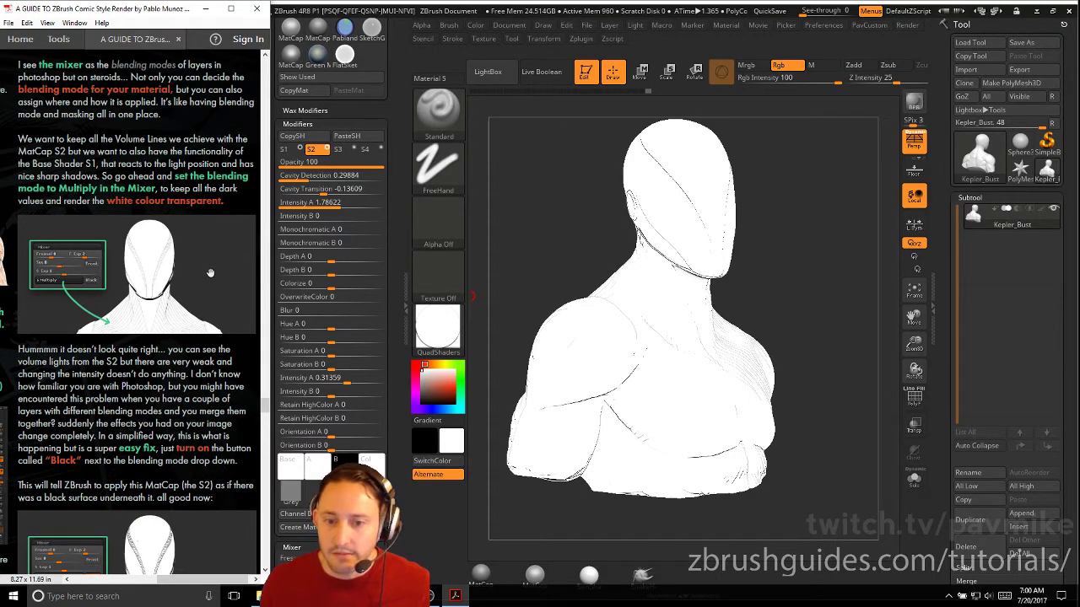
left_click_drag(394, 245, 382, 149)
left_click(301, 267)
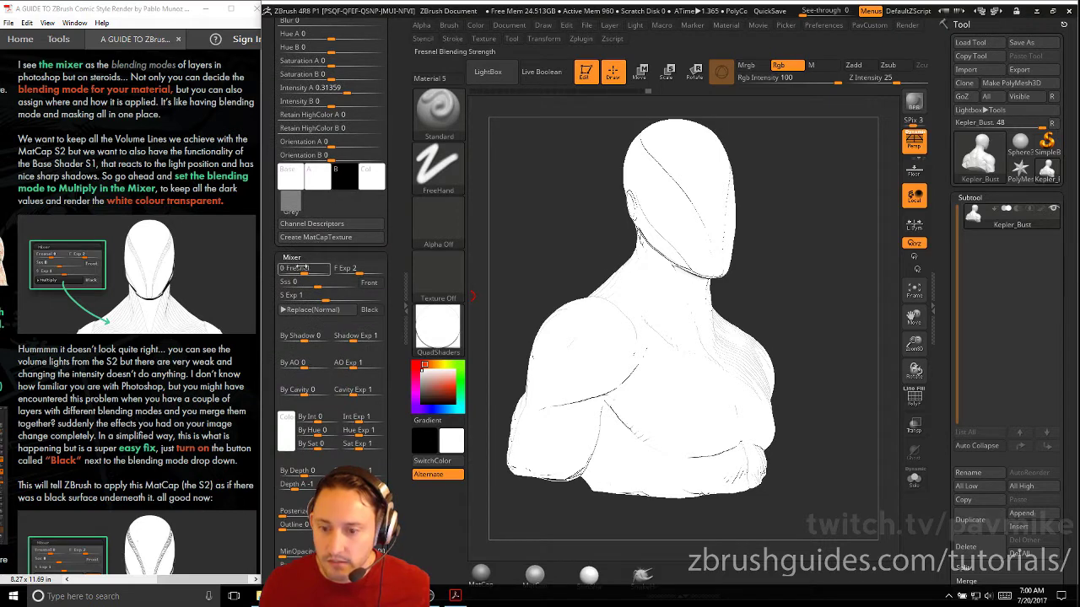
left_click(310, 309)
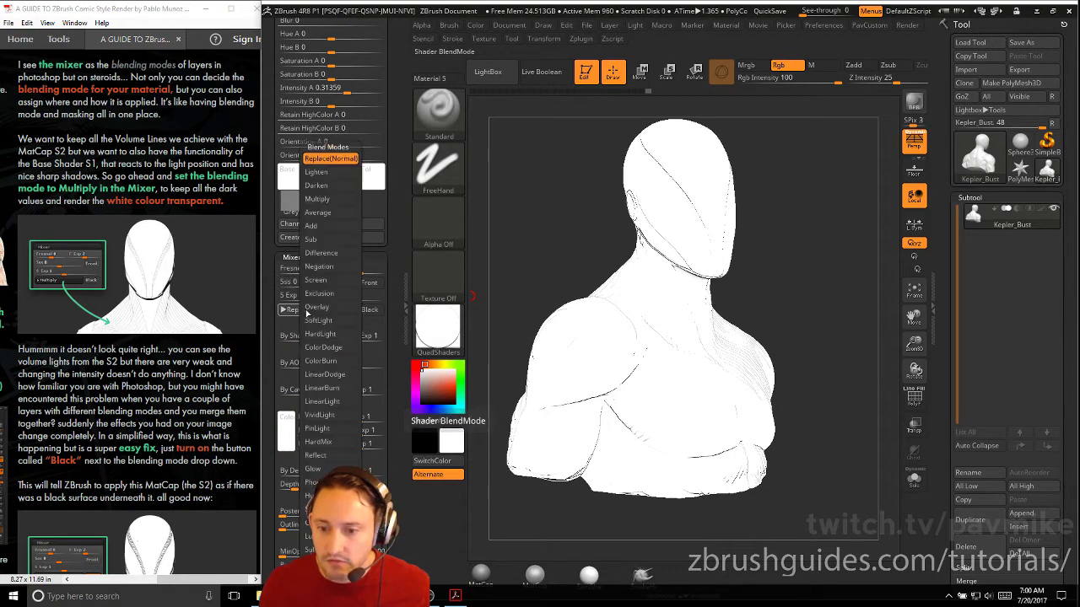
left_click(319, 199)
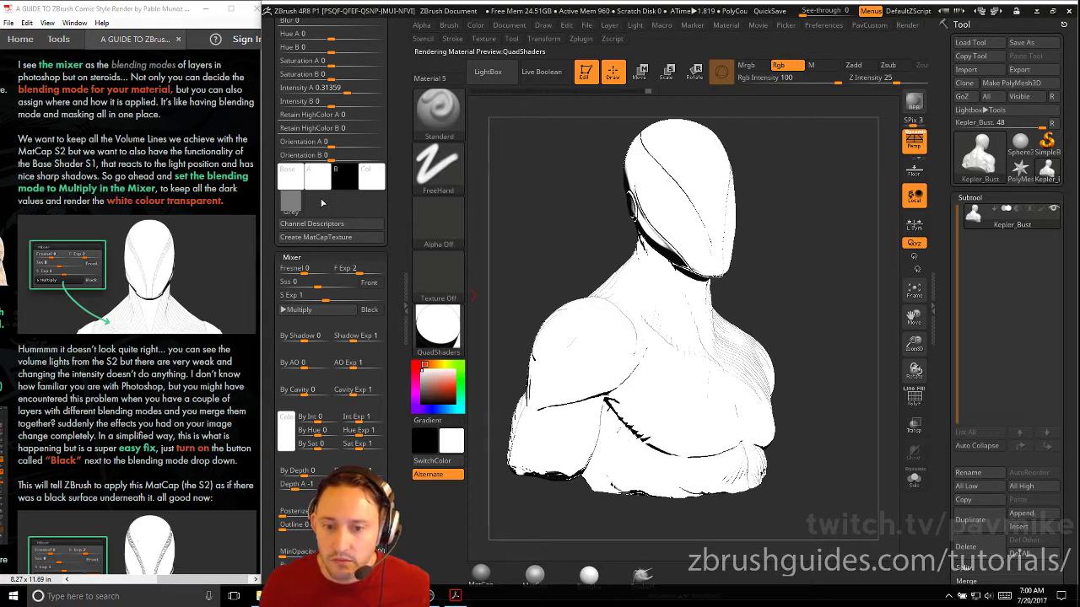
Enable the Black option for the S2 blend mode, and switch the S2 shader off and on to compare the lines
left_click_drag(177, 369, 179, 296)
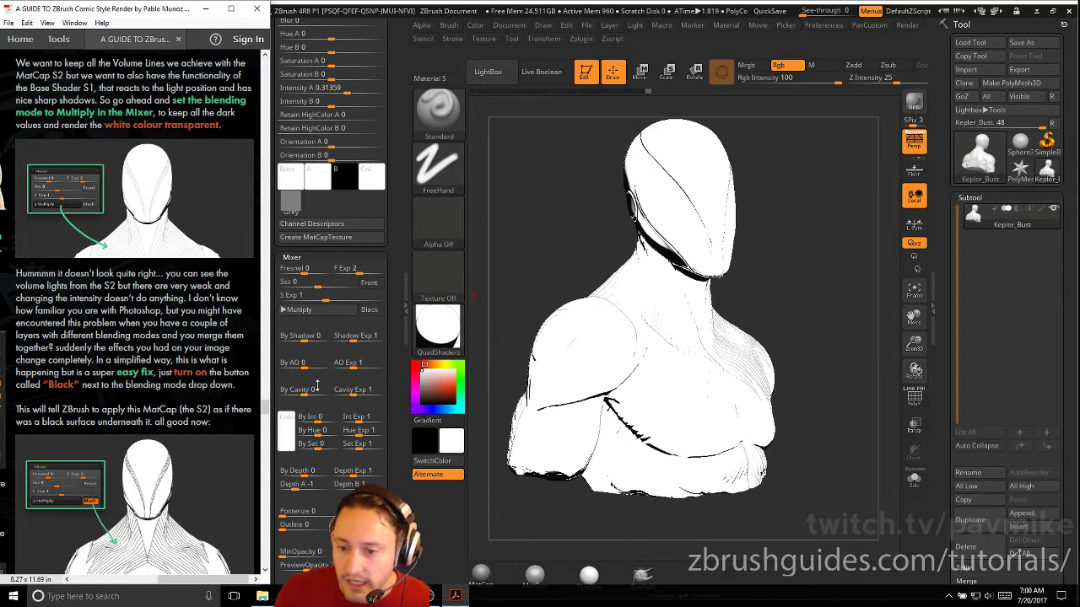
left_click(370, 310)
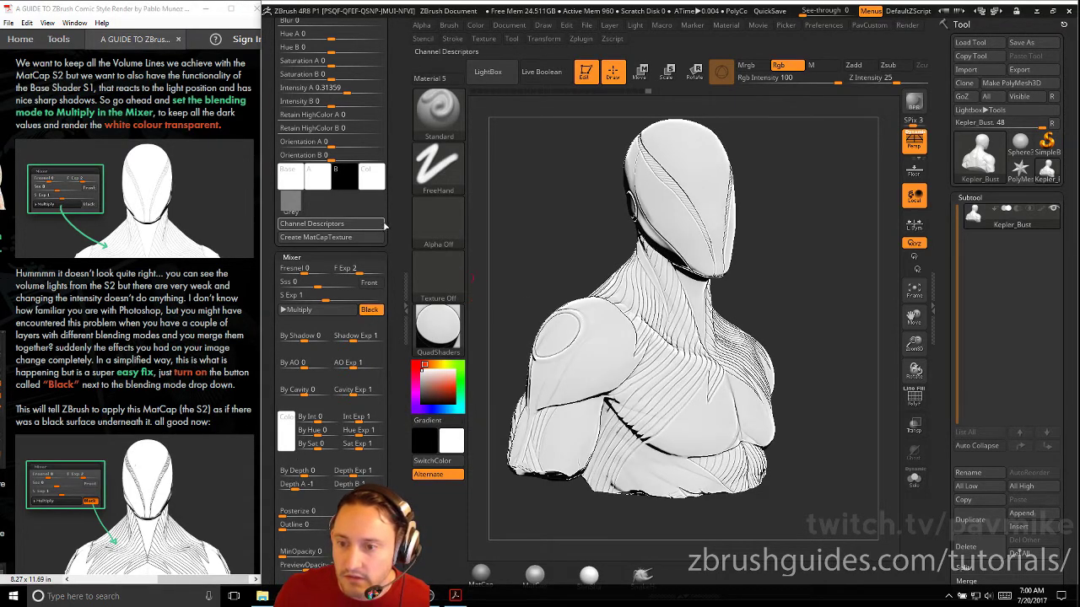
scroll(328, 165, "up", 6)
left_click(327, 165)
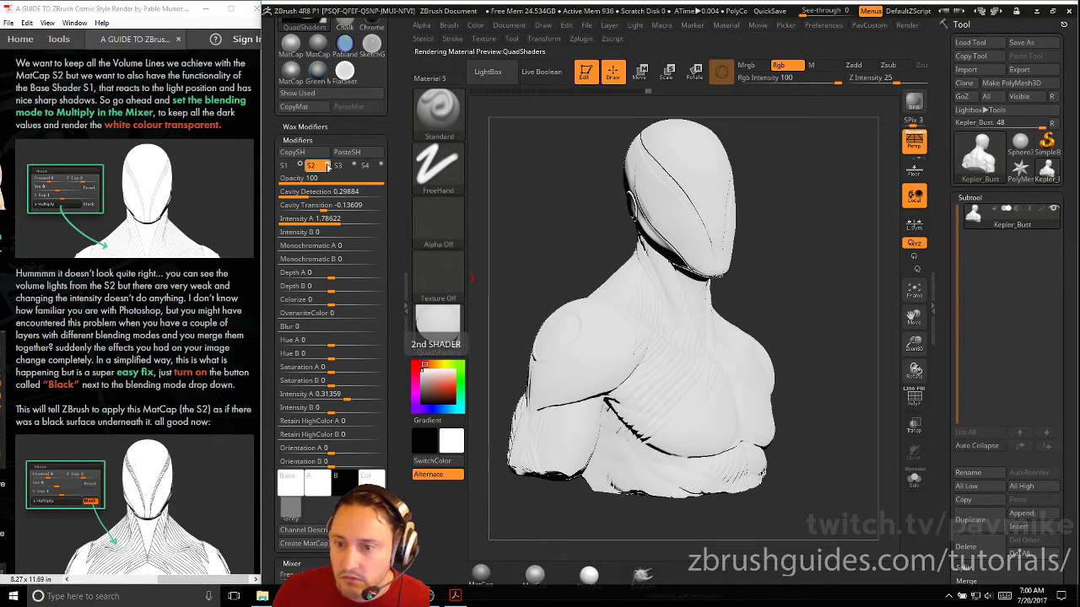
left_click(328, 164)
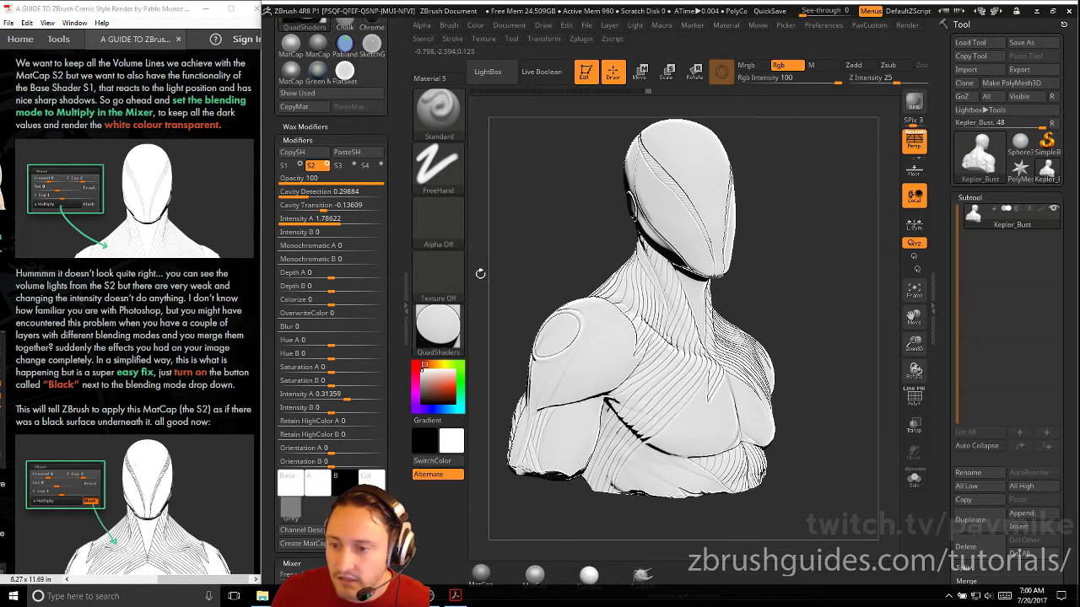
Follow the guide's colour instruction: choose a light salmon main colour and turn on polypaint for Kepler_Bust
left_click(113, 339)
scroll(113, 339, "down", 3)
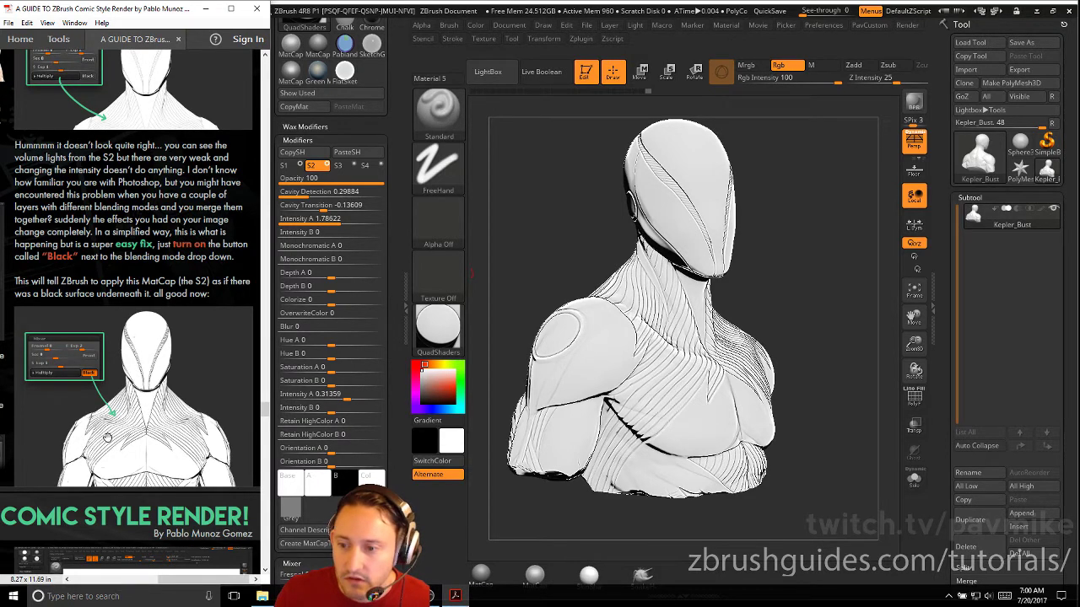
scroll(94, 442, "down", 10)
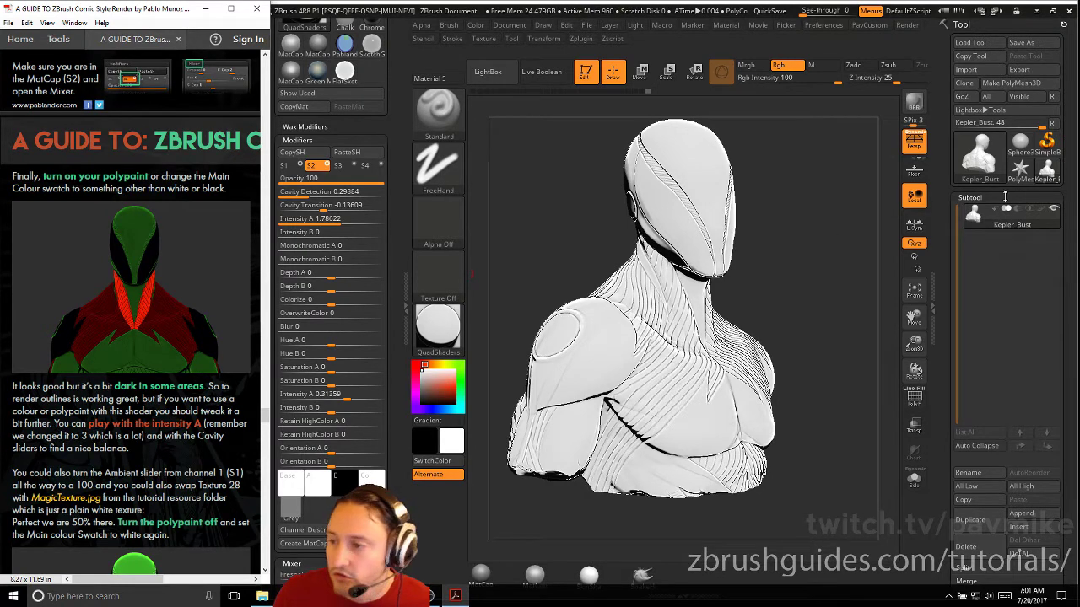
left_click_drag(436, 388, 453, 375)
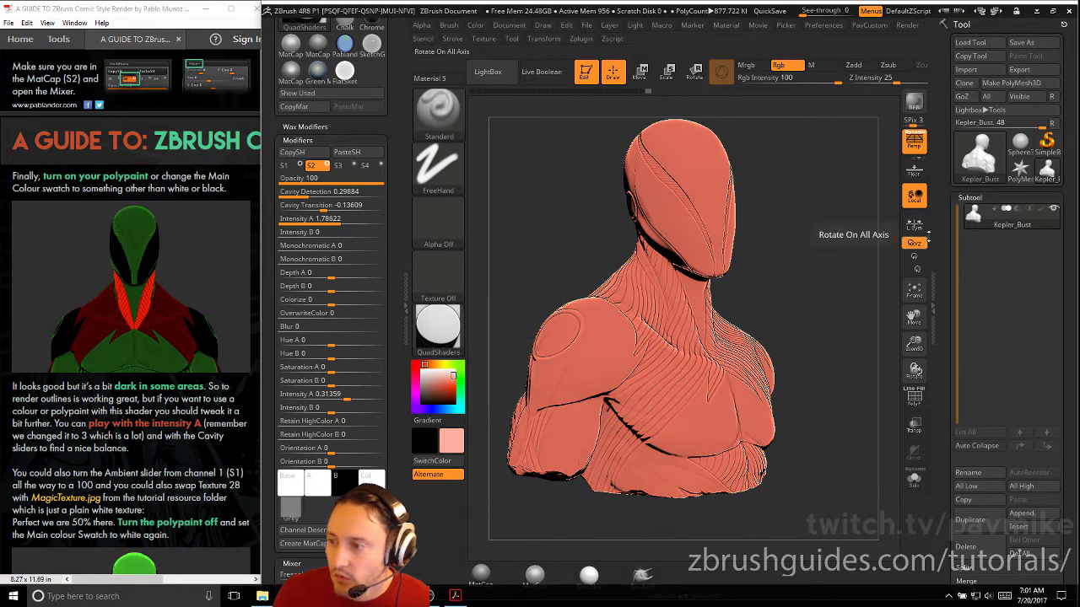
left_click(1041, 209)
left_click_drag(841, 234, 738, 261)
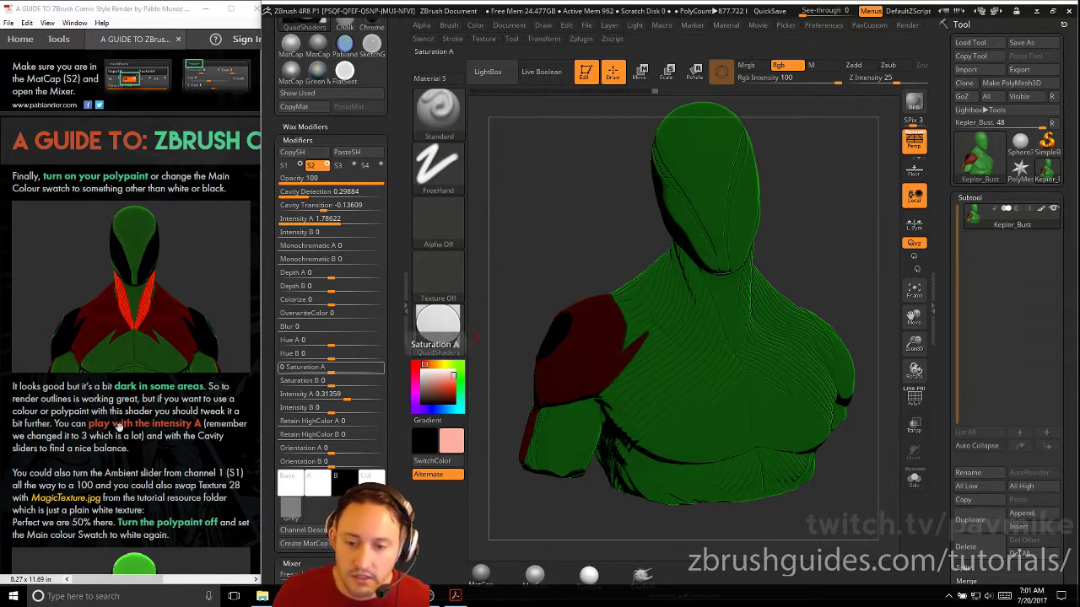
Brighten the polypainted bust by raising S2's first Intensity A to about 3.28 and lowering Cavity Transition to about -0.21
left_click(143, 451)
scroll(141, 388, "down", 1)
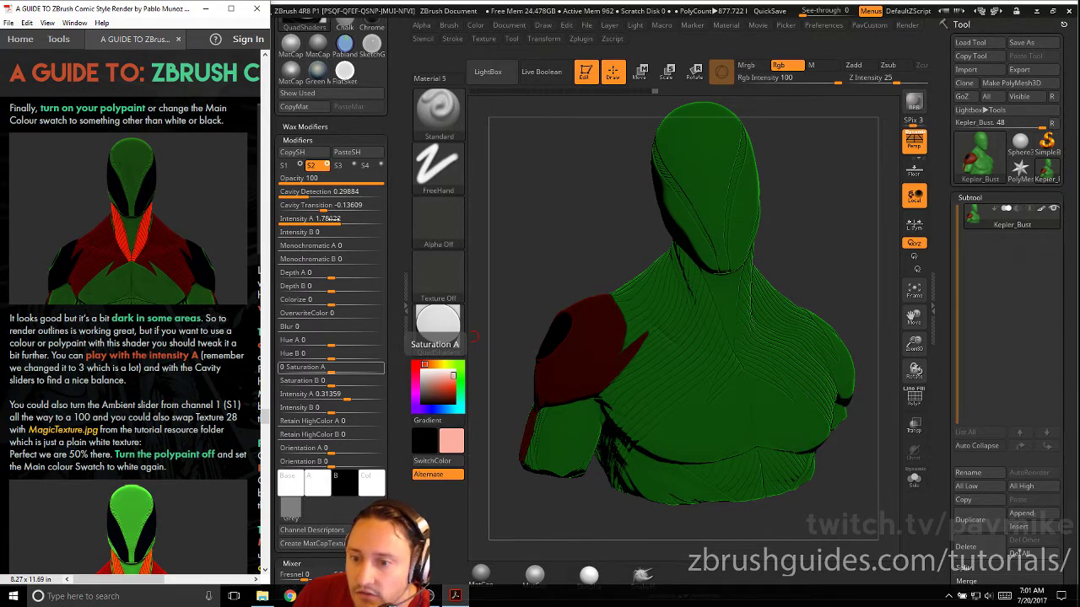
mouse_move(343, 221)
left_mouse_down()
mouse_move(320, 206)
mouse_move(361, 221)
left_mouse_up()
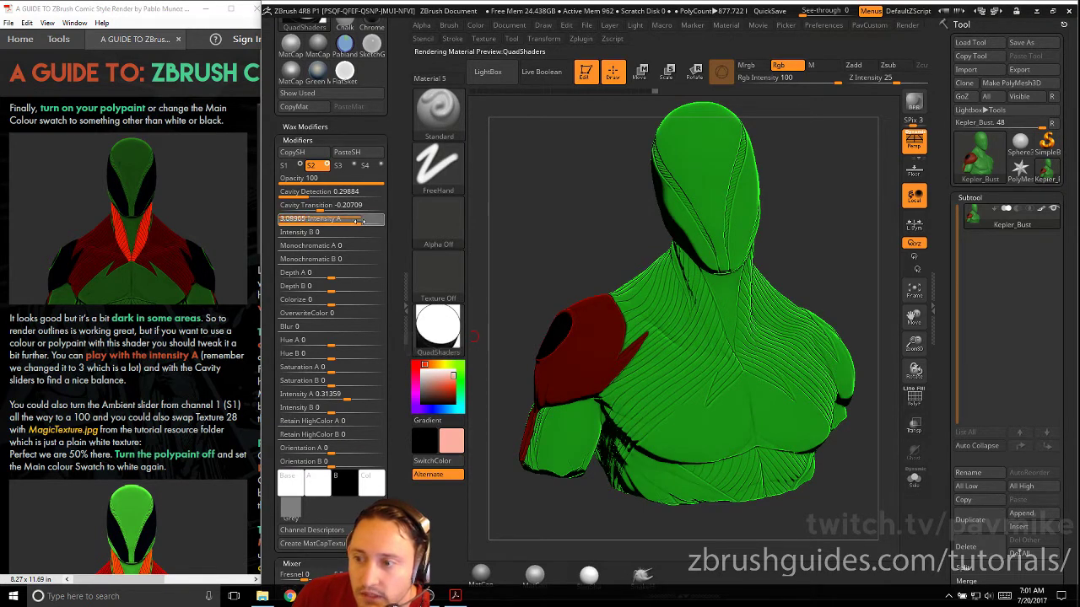
Read the guide's Ambient tip and set the S1 base shader's Ambient to 100
left_click(135, 291)
scroll(135, 291, "down", 2)
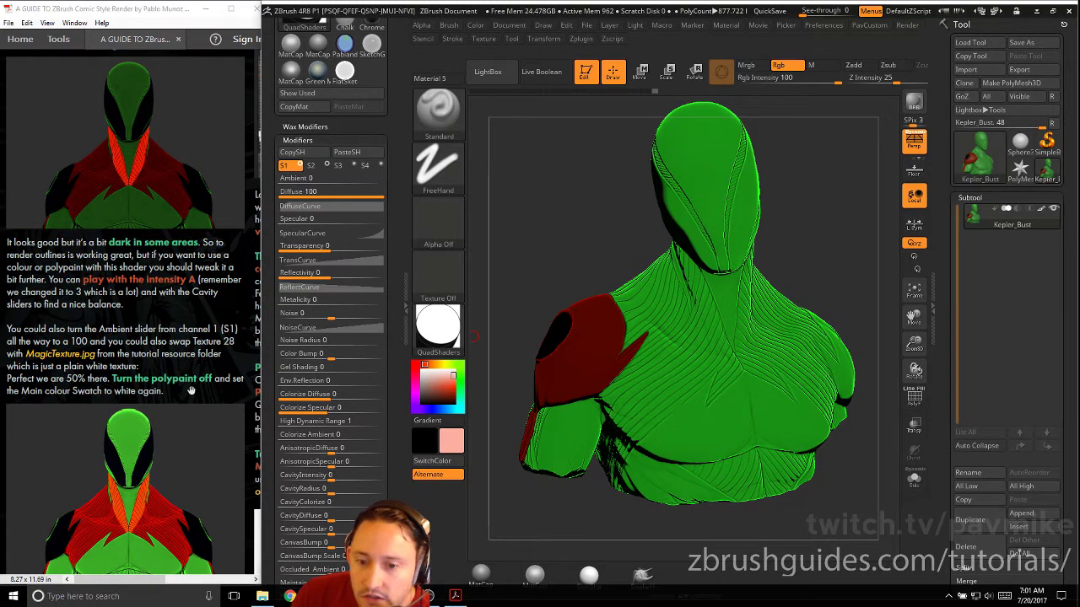
left_click_drag(194, 391, 192, 351)
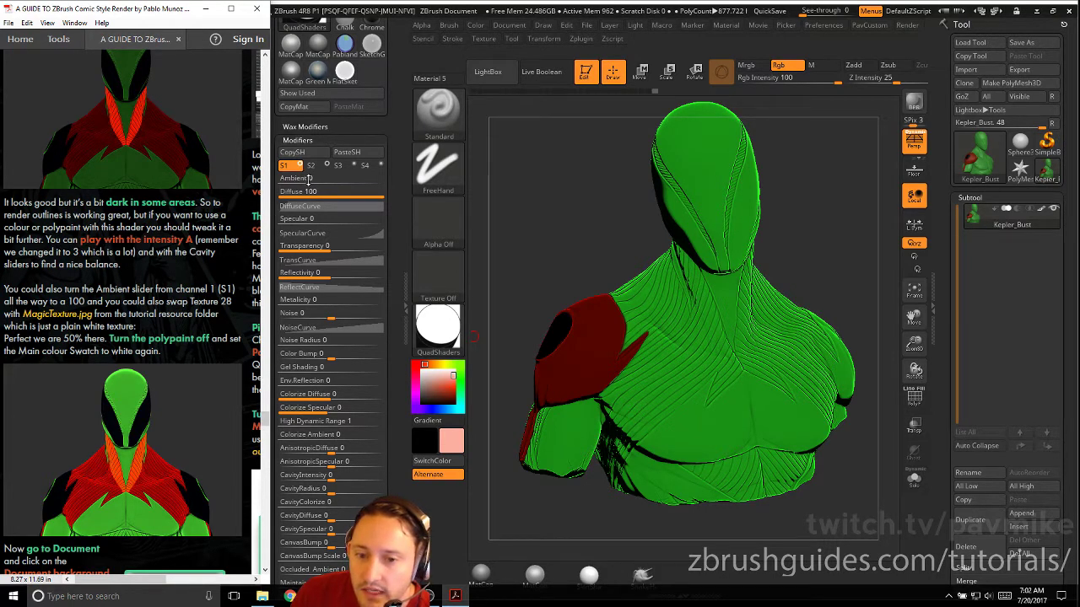
left_click_drag(309, 178, 391, 180)
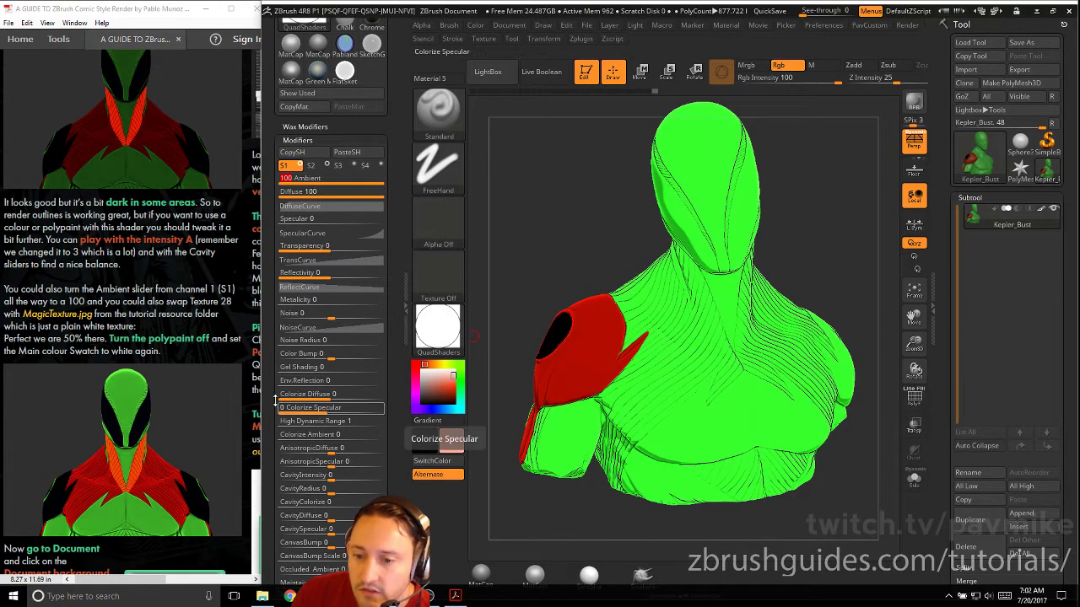
Replace the MatCap texture of the S2 shader with magictexture.jpg from the ComicRendering RESOURCES Textures folder
scroll(272, 296, "down", 10)
mouse_move(293, 432)
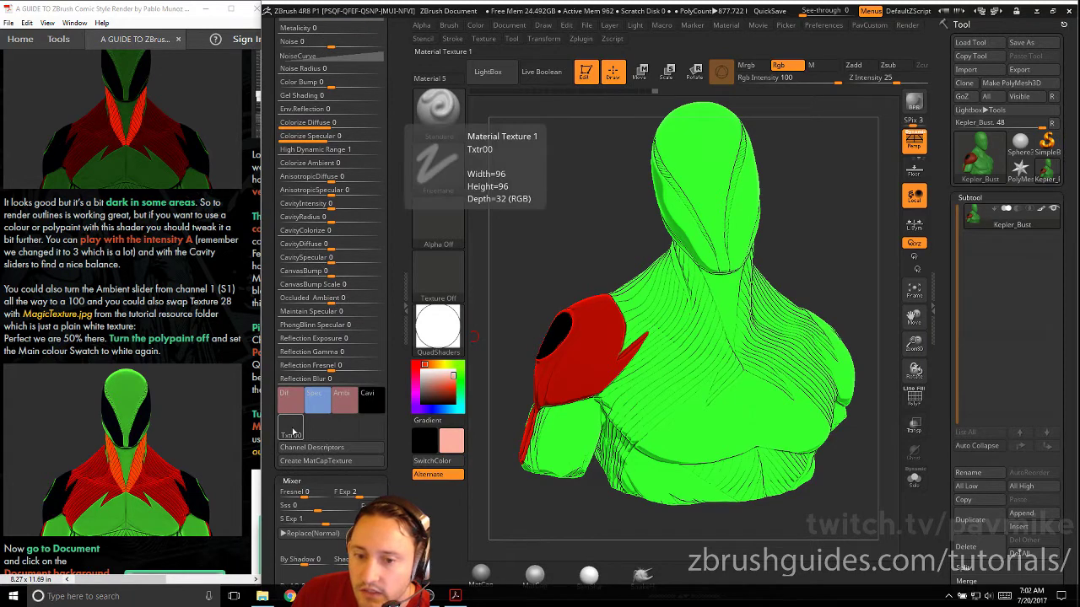
left_click_drag(271, 327, 272, 582)
left_click(313, 156)
scroll(283, 320, "down", 3)
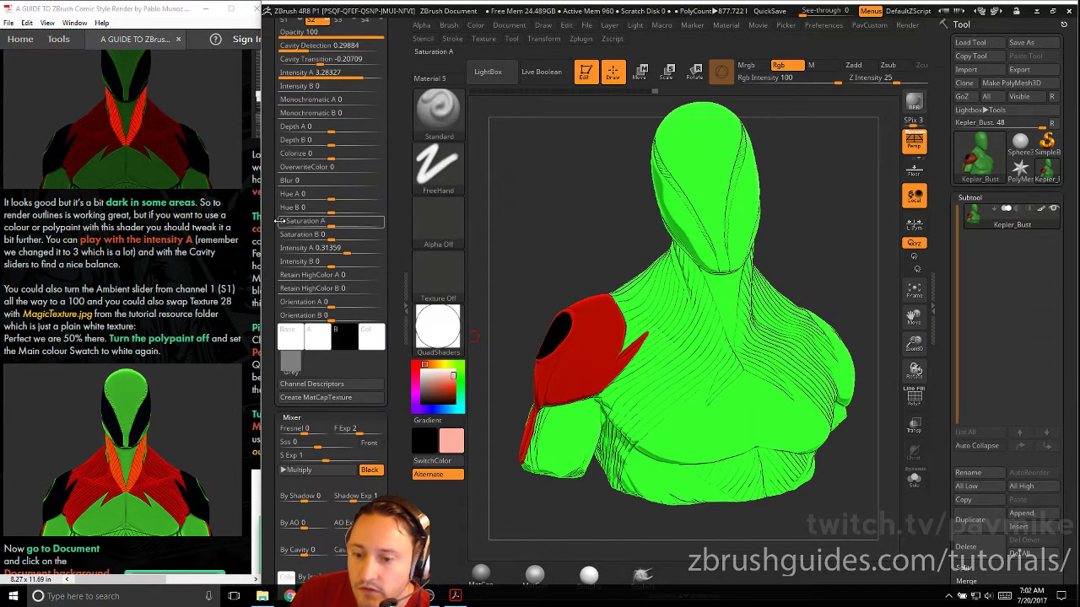
left_click(290, 364)
left_click(302, 565)
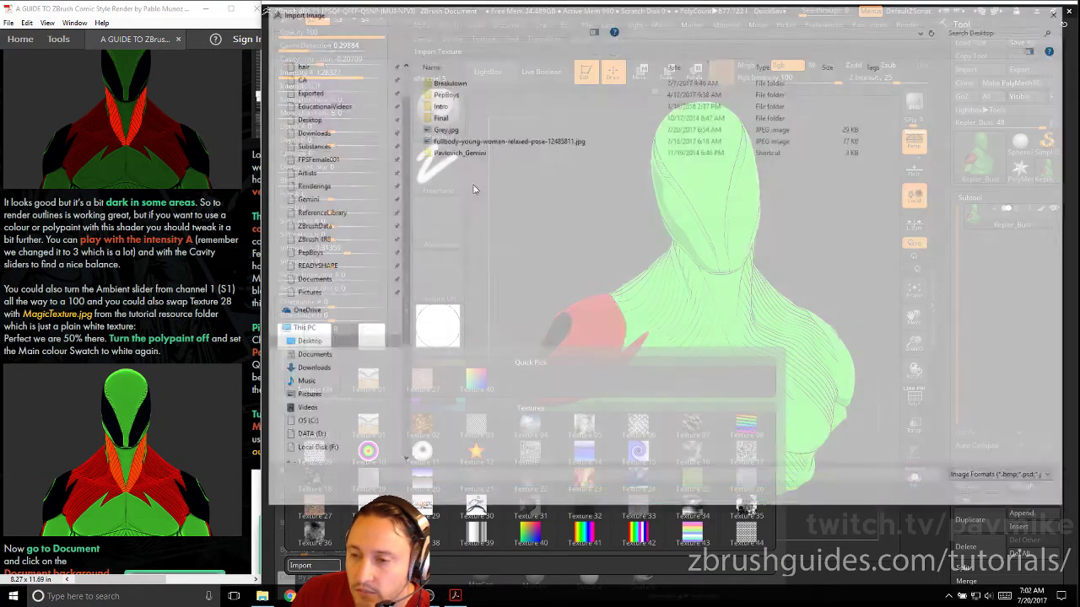
scroll(365, 74, "up", 2)
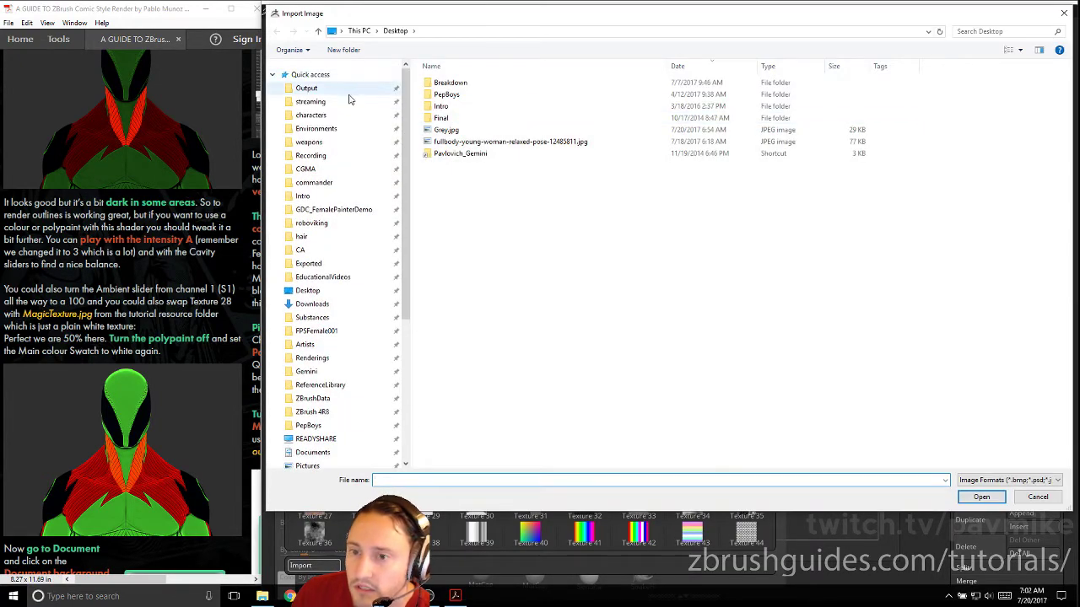
left_click(368, 102)
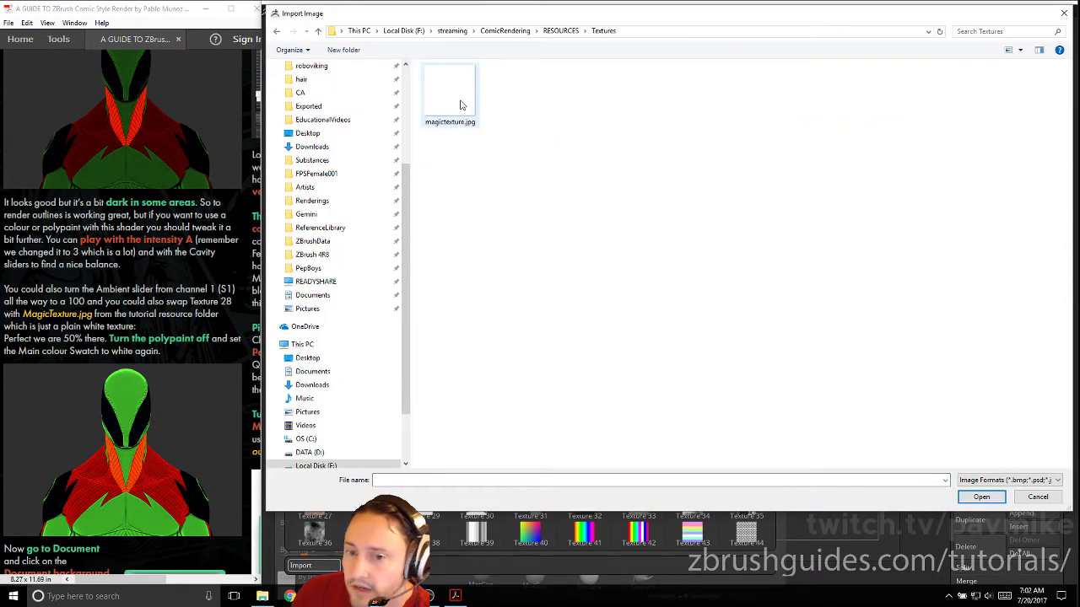
double_click(461, 105)
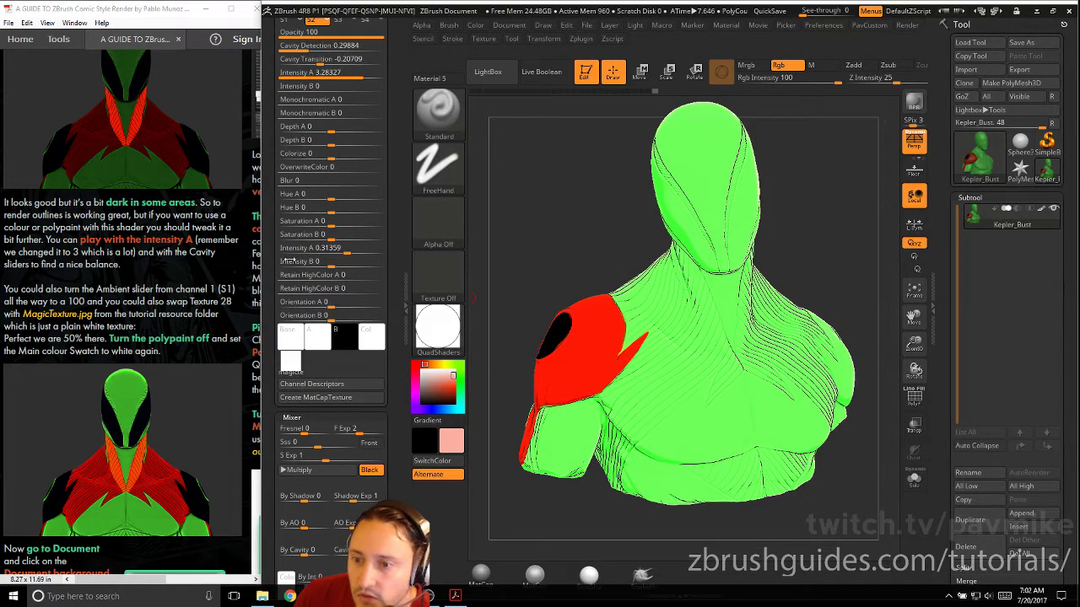
Strengthen the S2 cavity lines by setting Cavity Detection to about 0.47 and Cavity Transition to about -0.36
left_click_drag(394, 115, 398, 232)
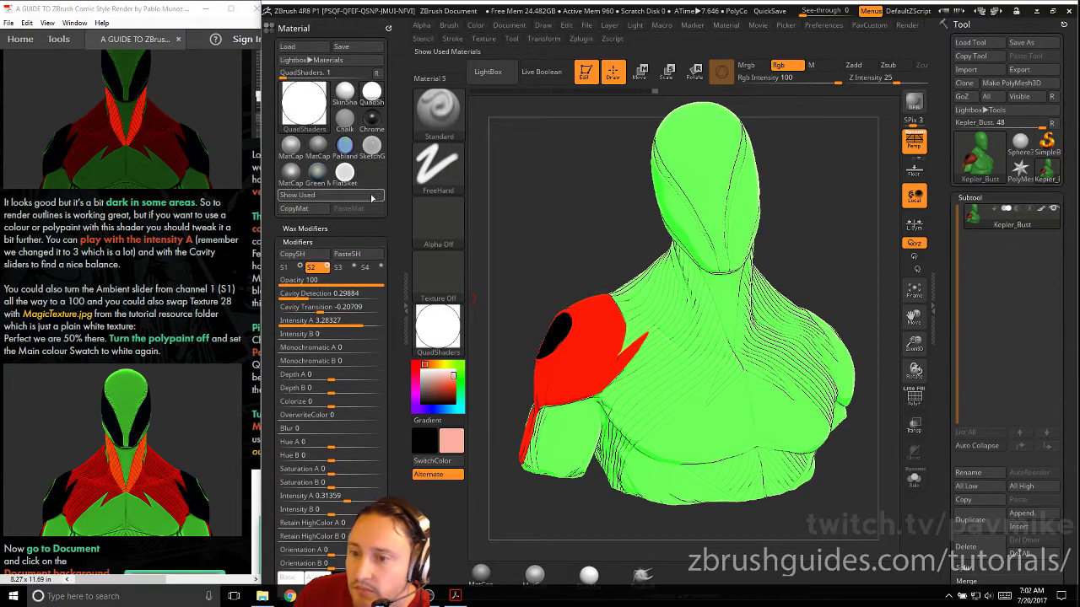
left_click(320, 309)
left_click(328, 309)
left_click(312, 309)
left_click(317, 296)
left_click(326, 295)
left_click_drag(398, 285, 398, 240)
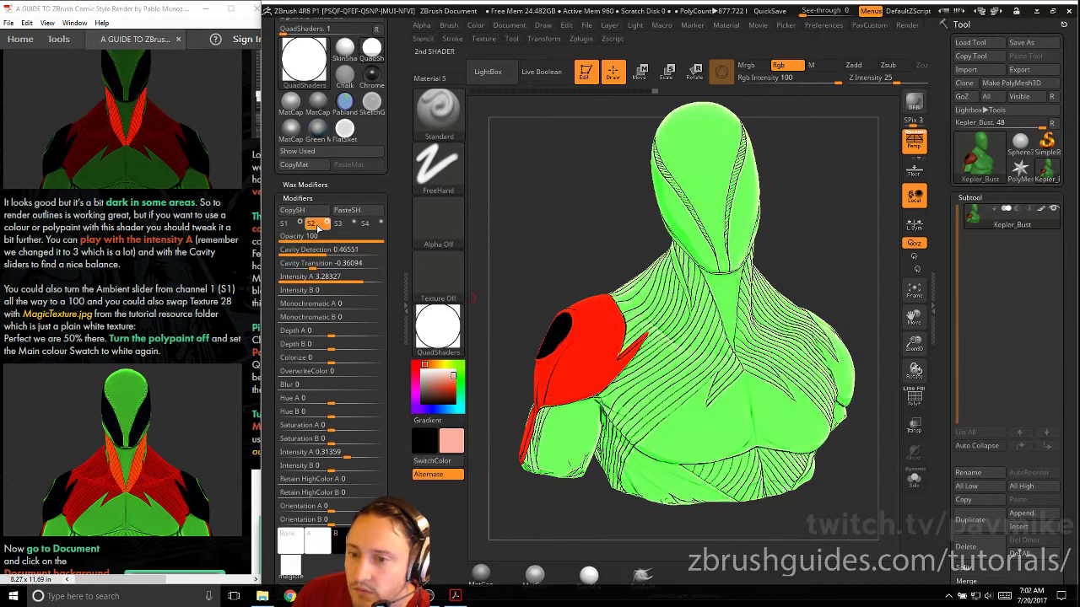
Set the S1 base shader's Ambient to 20
left_click(284, 223)
mouse_move(330, 251)
left_mouse_down()
mouse_move(405, 250)
mouse_move(328, 242)
left_mouse_up()
Follow the guide's background instruction: make the document background white by sampling a white area of the interface
scroll(179, 314, "down", 3)
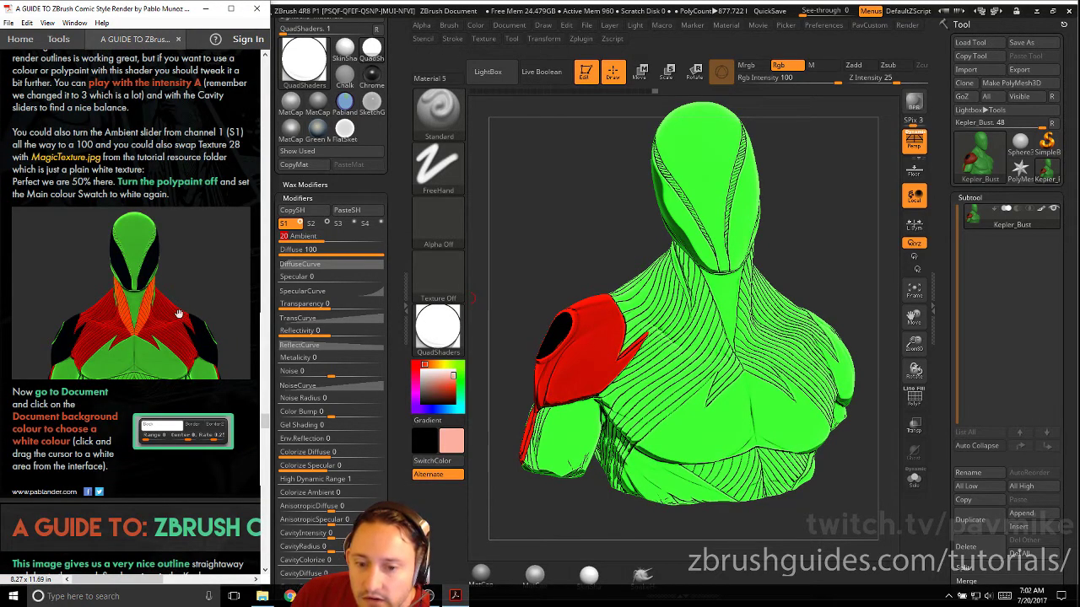
left_click(510, 24)
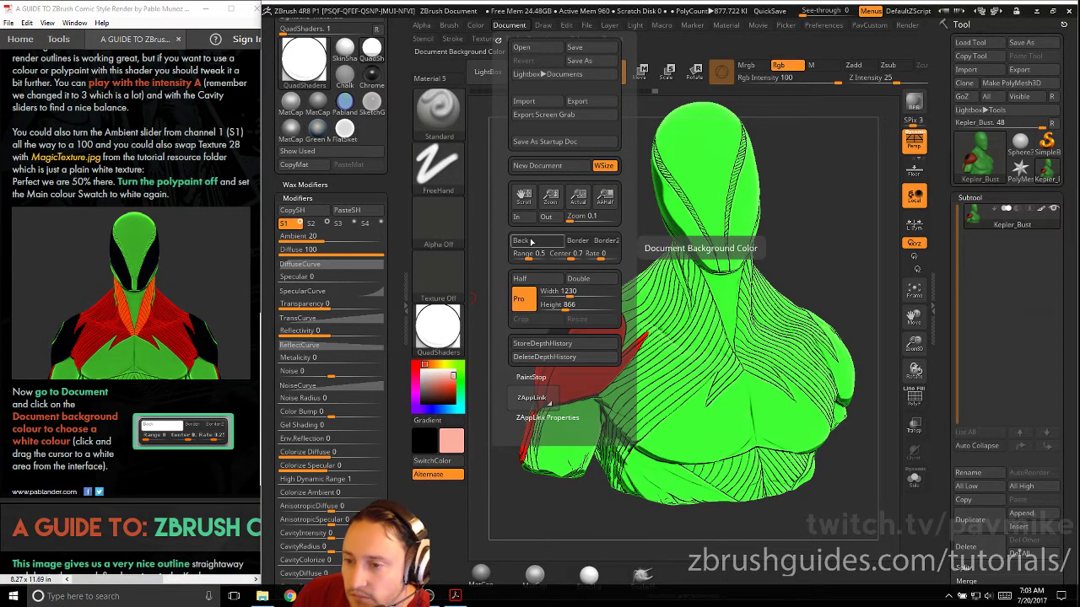
left_click_drag(530, 241, 439, 324)
Turn off polypaint for Kepler_Bust and set the main colour to white
left_click(138, 289)
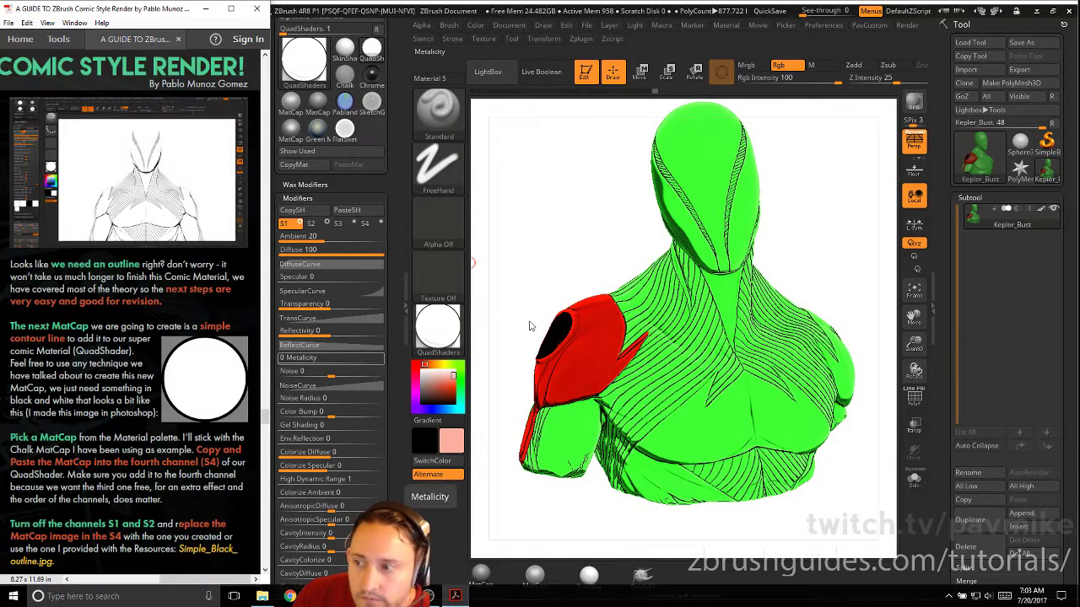
left_click(1039, 209)
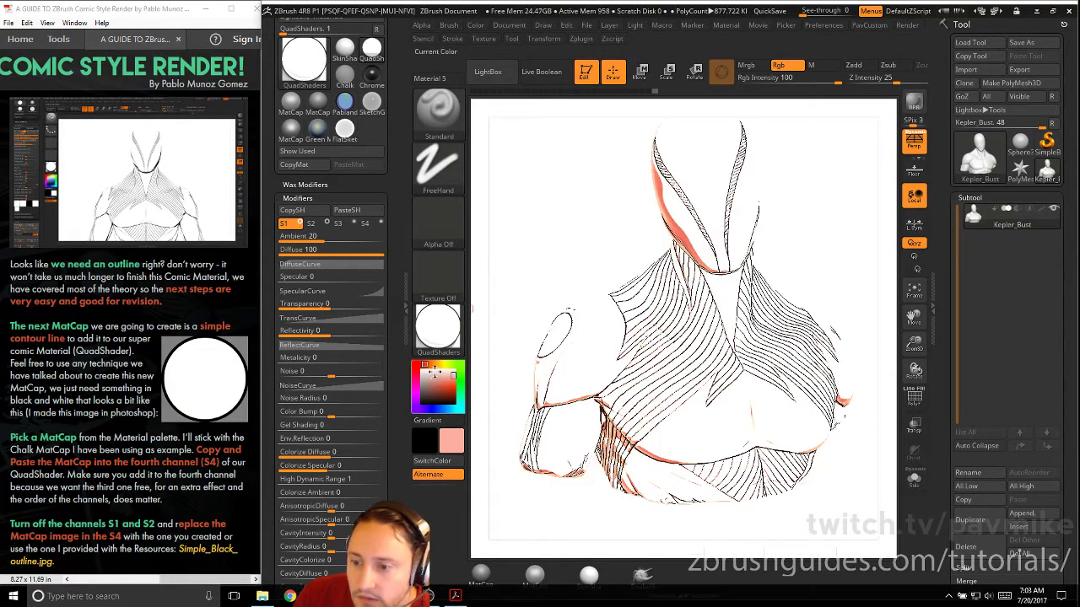
left_click(423, 371)
left_click_drag(424, 370, 420, 364)
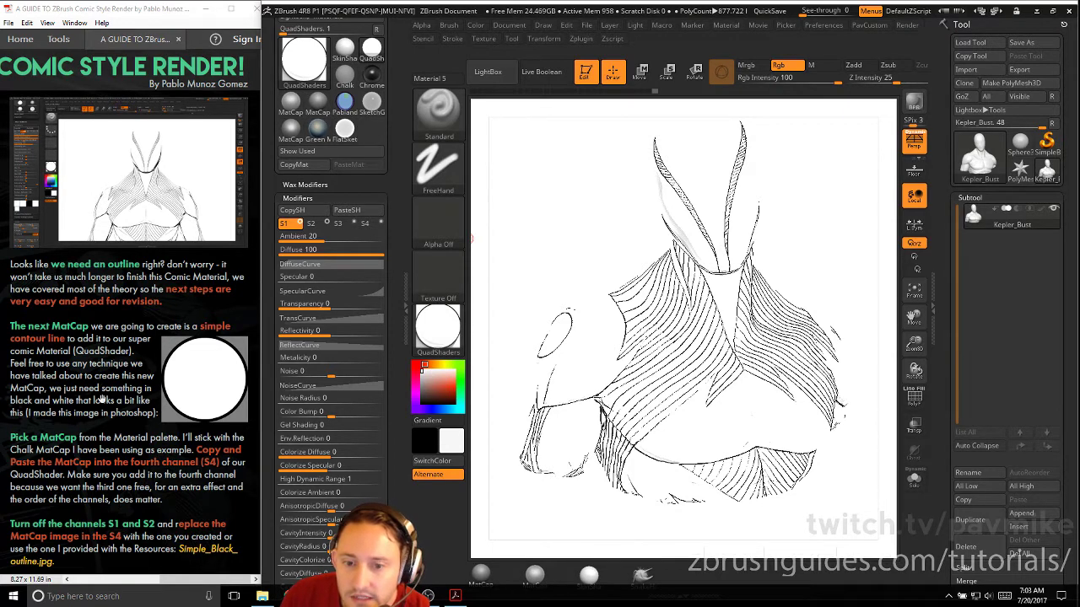
Switch to Photoshop and open Photoshop_MatCap_Template.psd from the ComicRendering RESOURCES Photoshop Templates folder
scroll(101, 411, "down", 2)
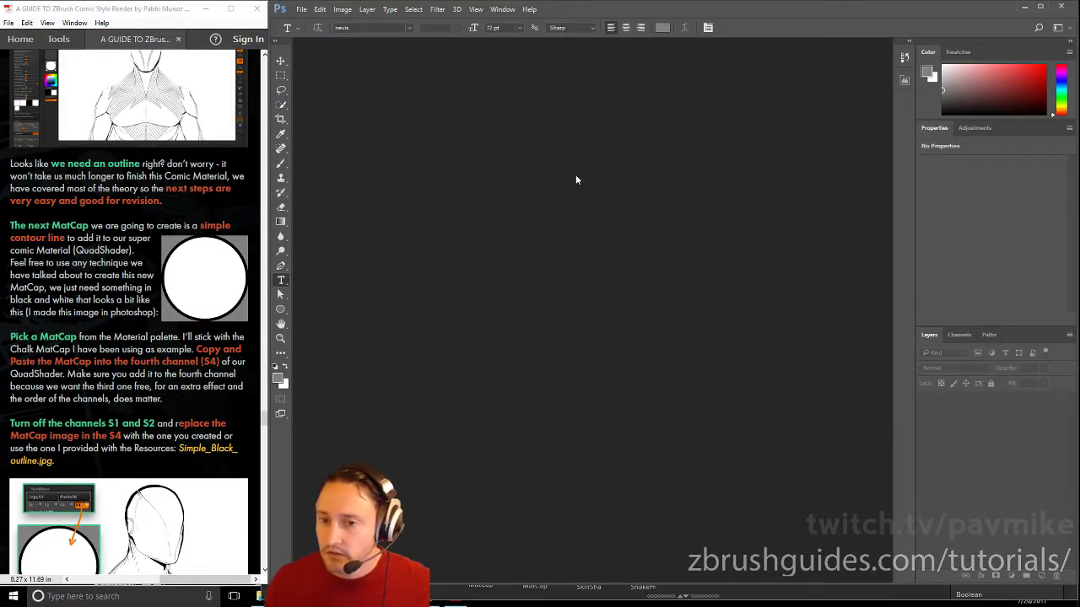
key("ctrl+o")
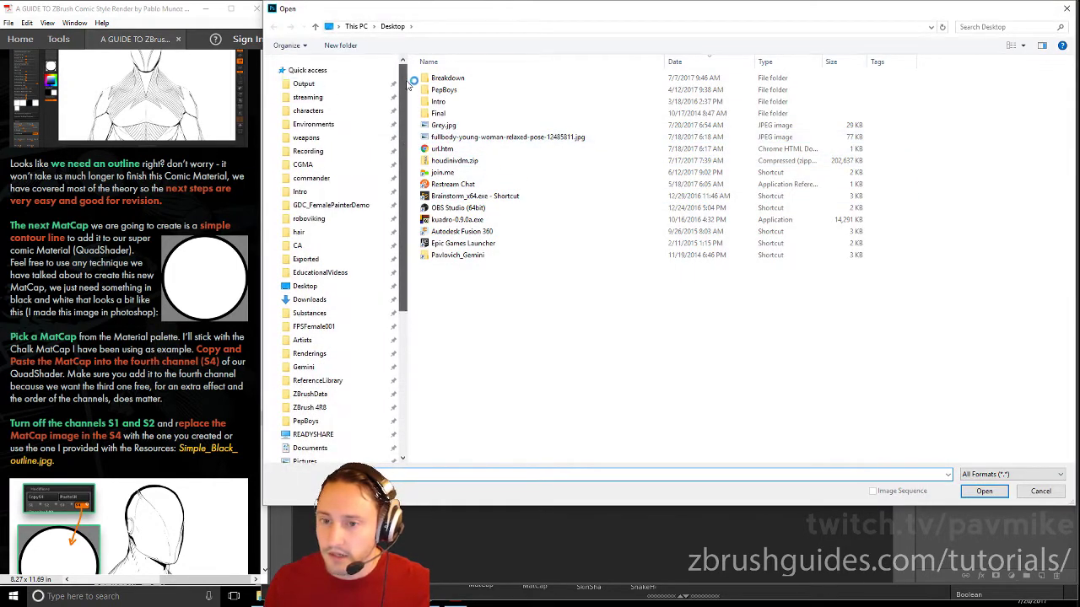
left_click(329, 98)
double_click(456, 89)
double_click(459, 86)
double_click(463, 125)
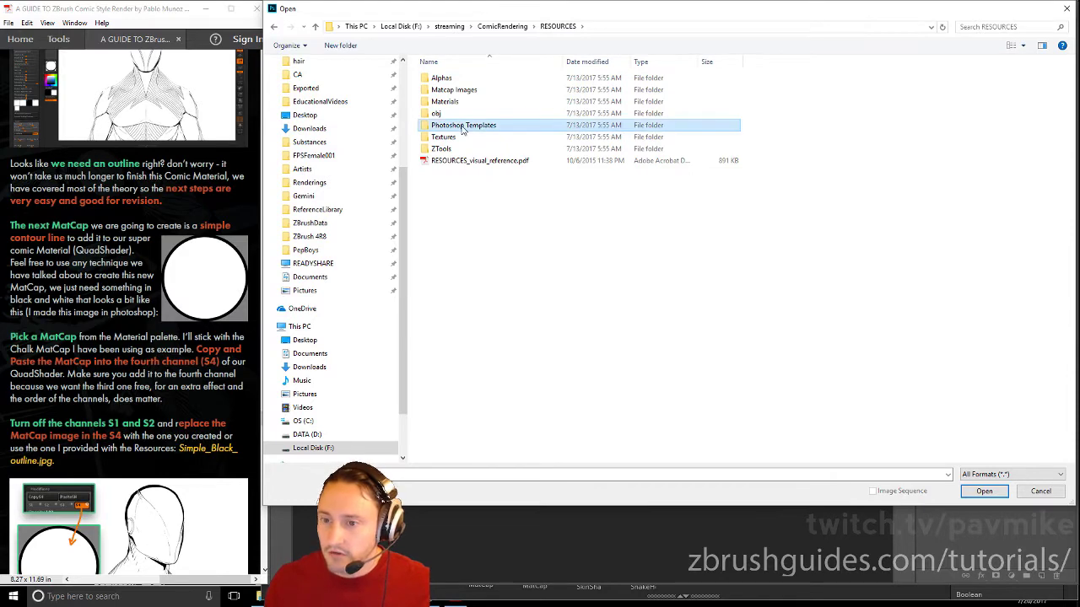
double_click(507, 91)
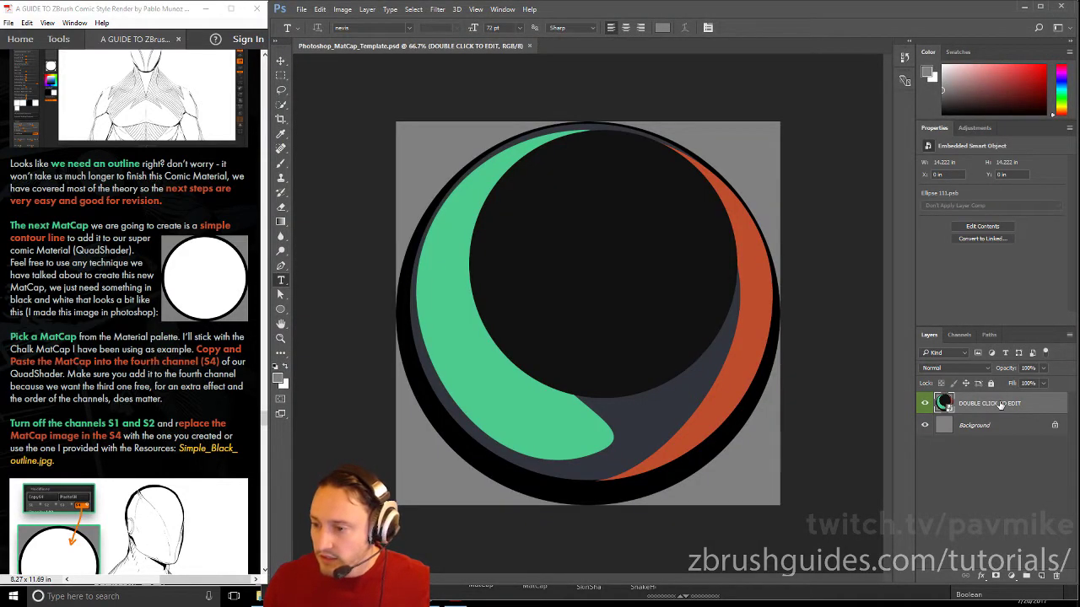
Open the DOUBLE CLICK TO EDIT smart object and delete layers 02 to 06, keeping only the black circle on layer 01
double_click(943, 403)
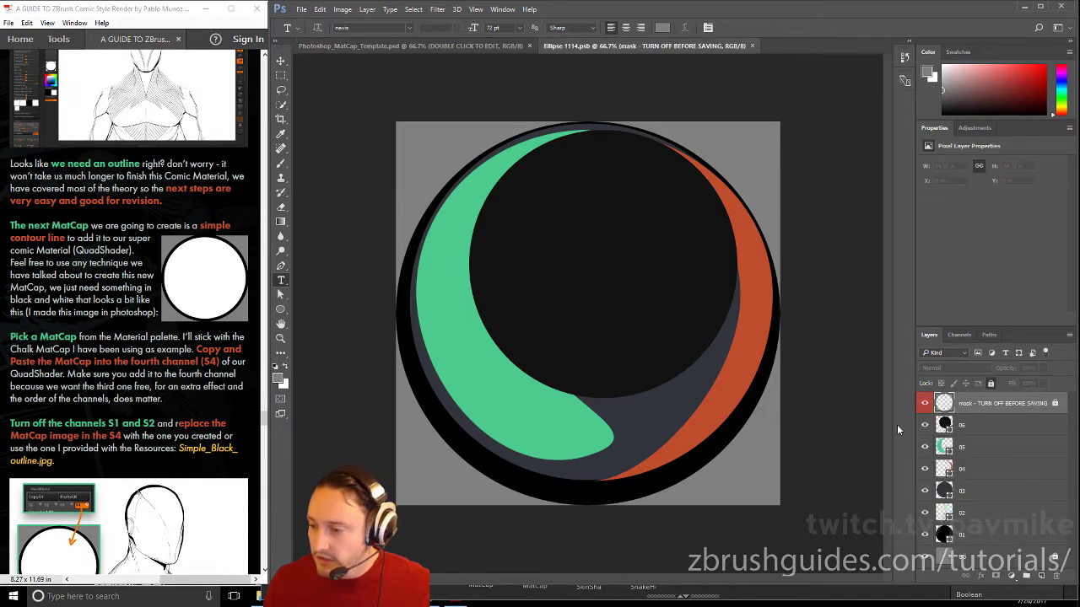
left_click(979, 426)
left_click(992, 510, "shift")
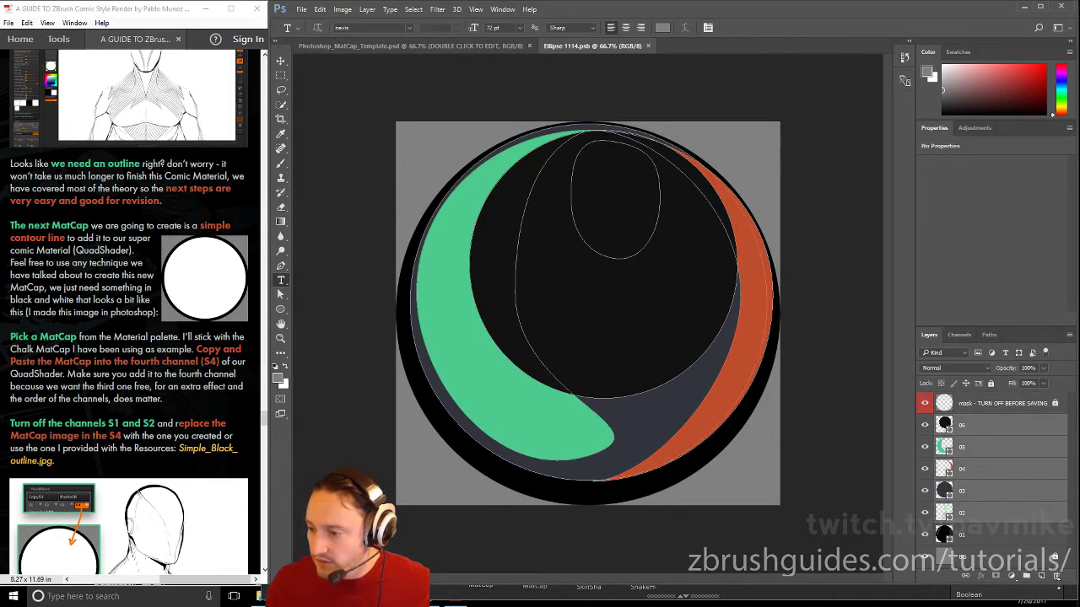
left_click(1057, 577)
left_click(653, 220)
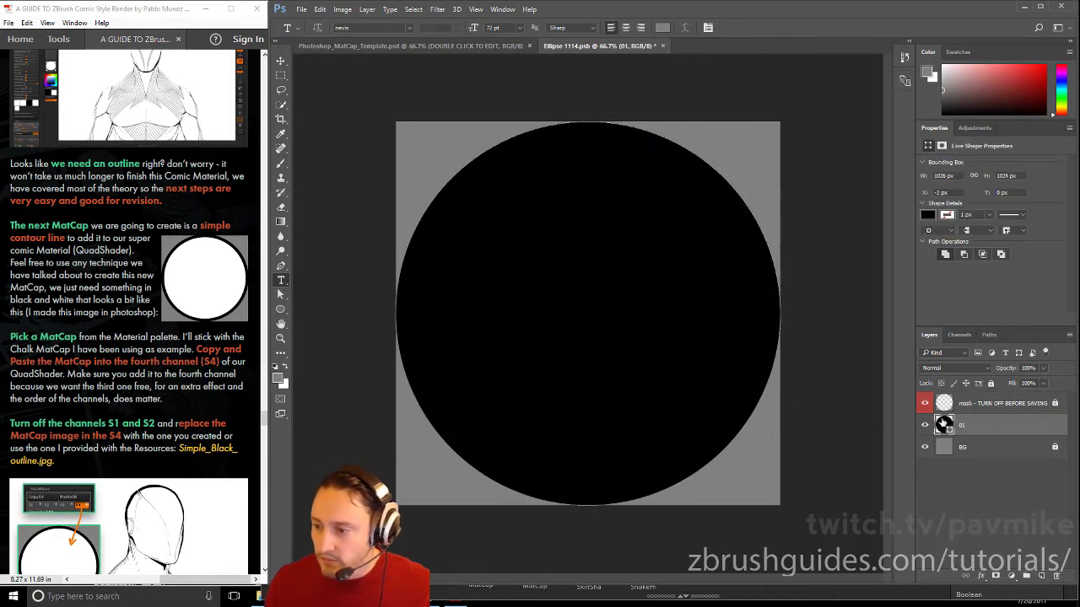
Duplicate the black circle layer 01 and scale the copy about its centre to about 990 by 970 px
left_click_drag(1002, 426, 1041, 578)
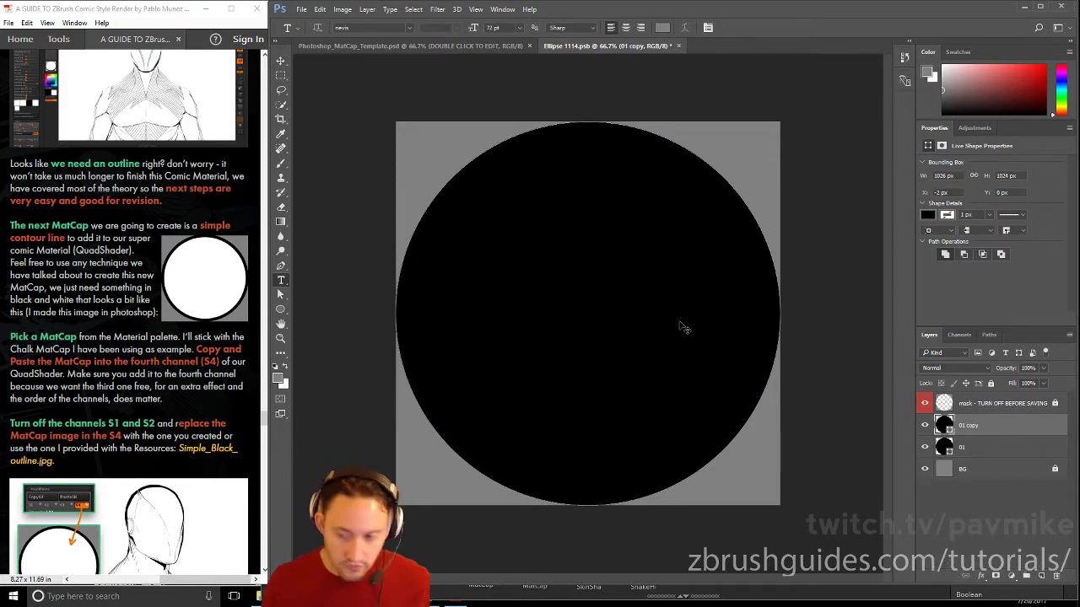
key("ctrl+t")
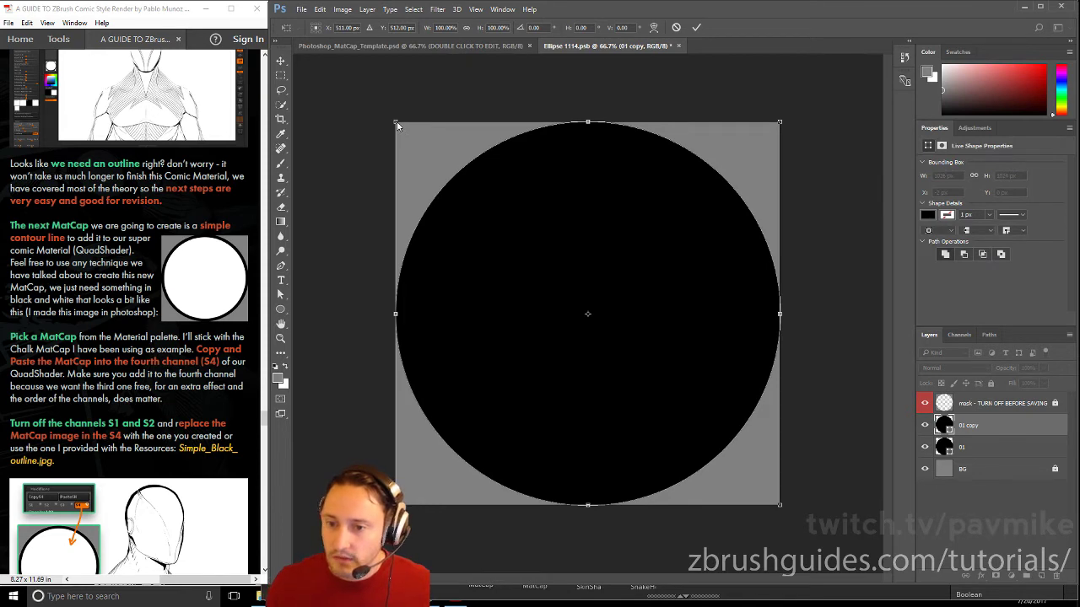
left_click_drag(396, 122, 406, 136, "alt")
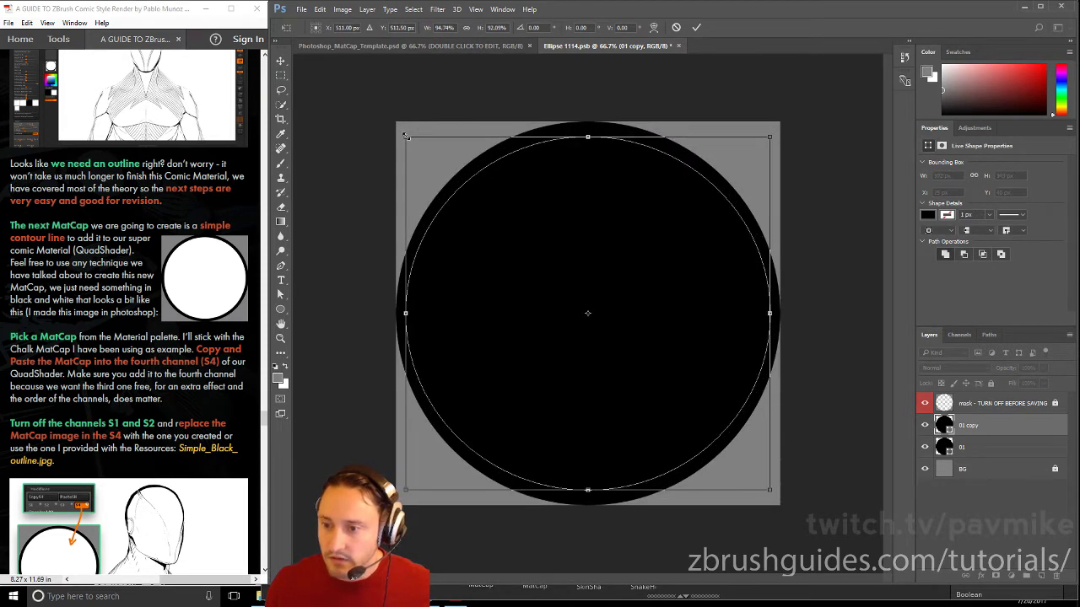
key("Return")
key("t")
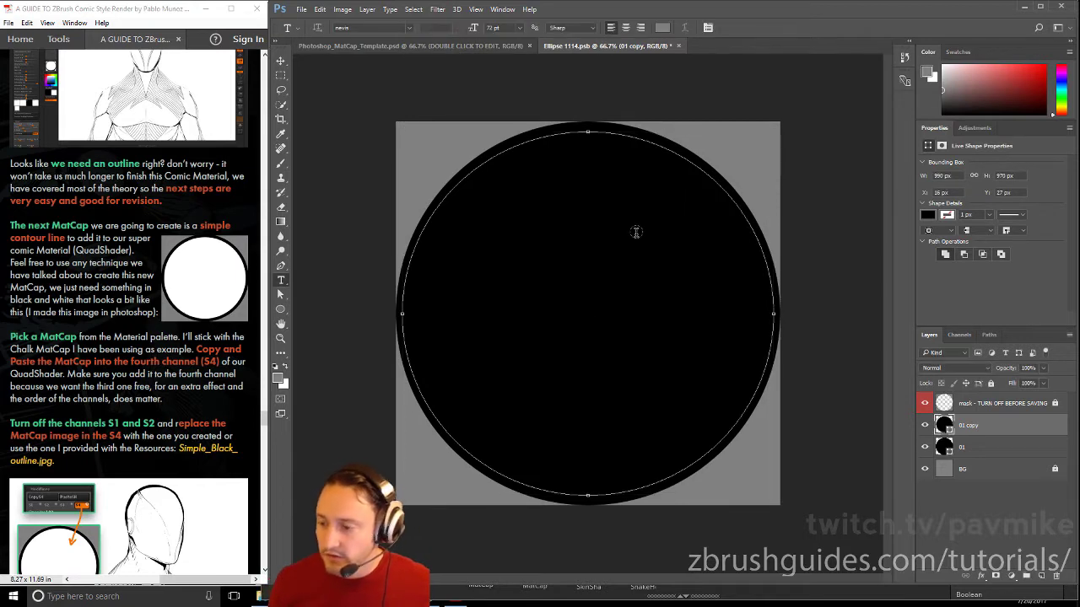
Recolour the smaller circle copy white, and save and close the smart object's contents
double_click(944, 427)
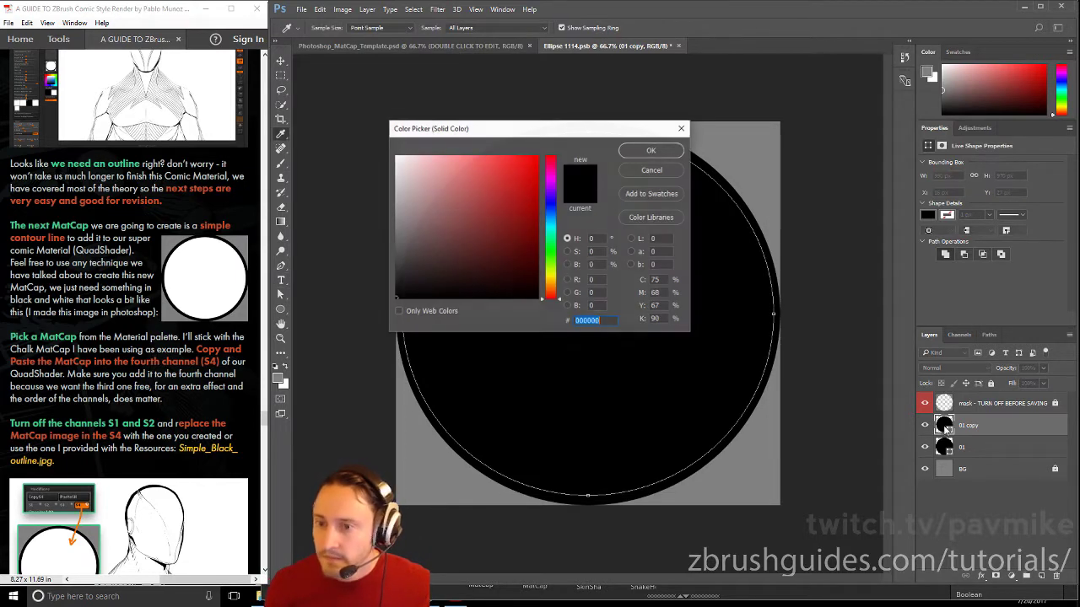
left_click(396, 144)
left_click(646, 150)
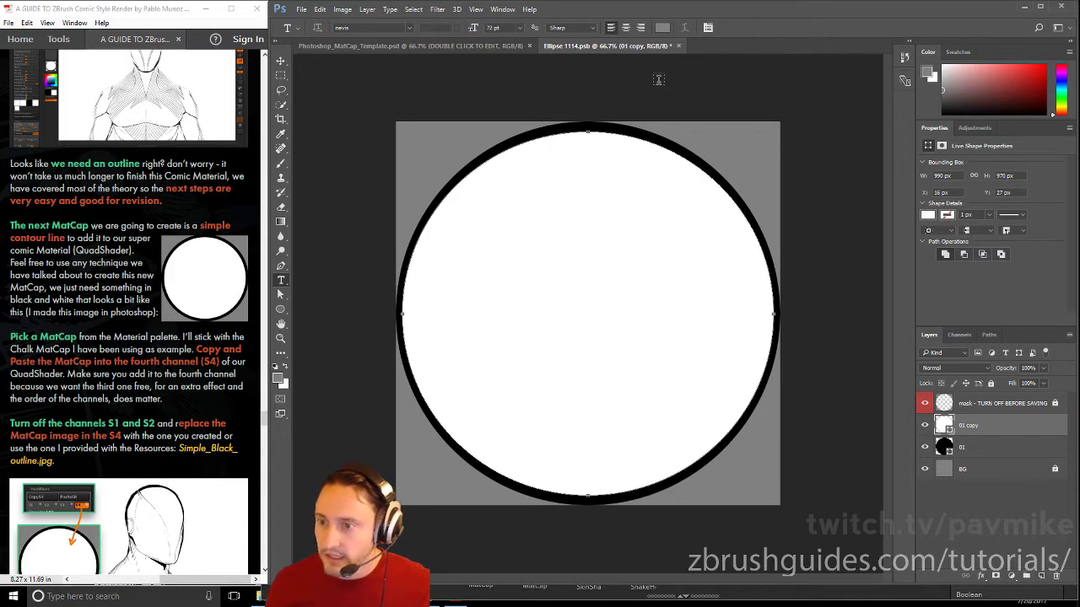
left_click(677, 45)
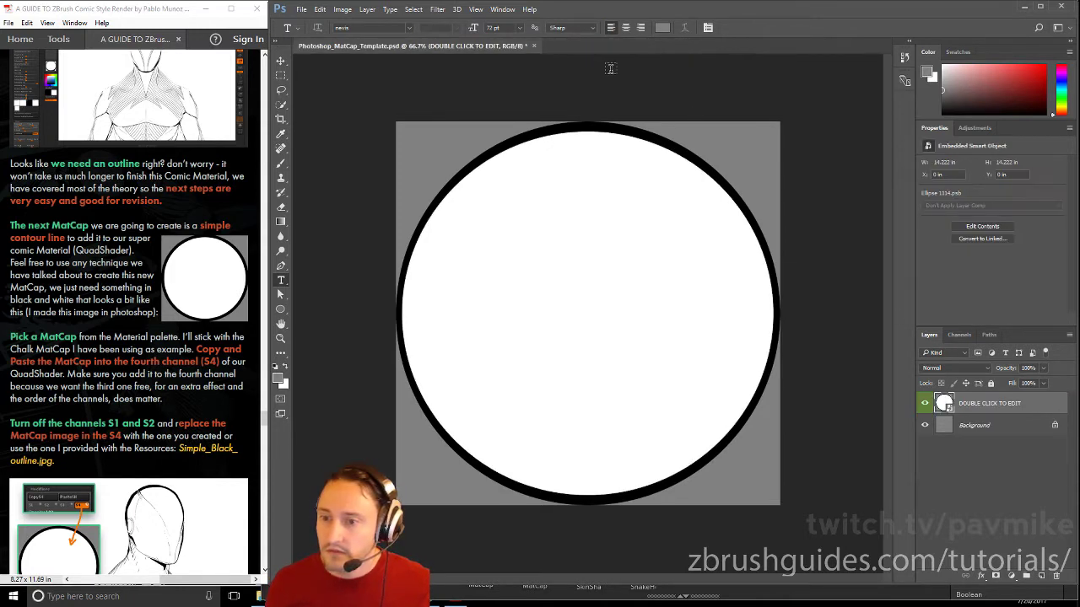
Save the contour MatCap image to the Desktop as a JPEG named kOutline
left_click(301, 9)
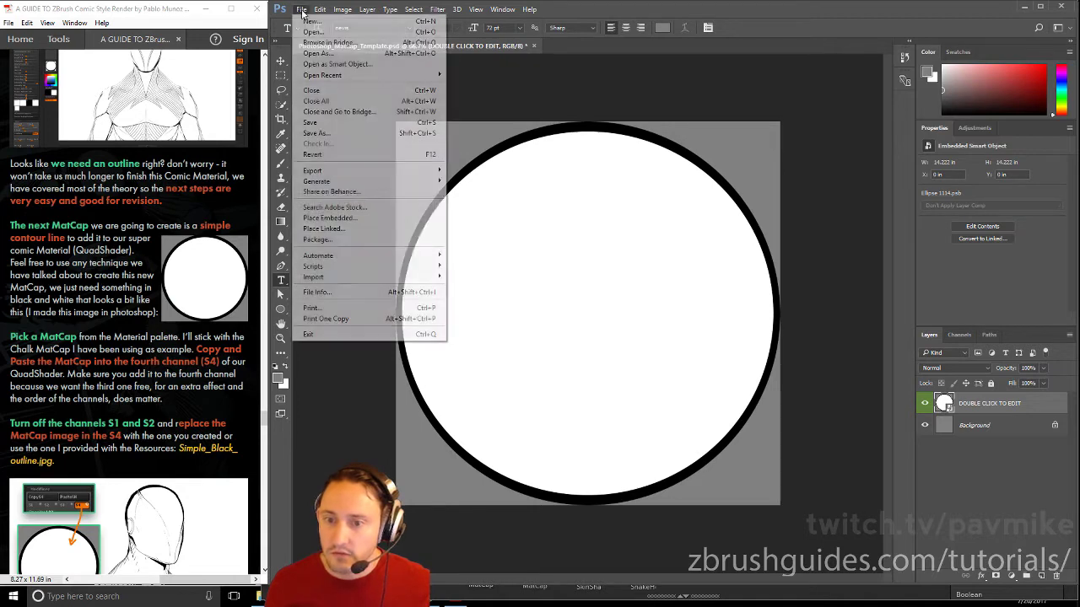
left_click(316, 133)
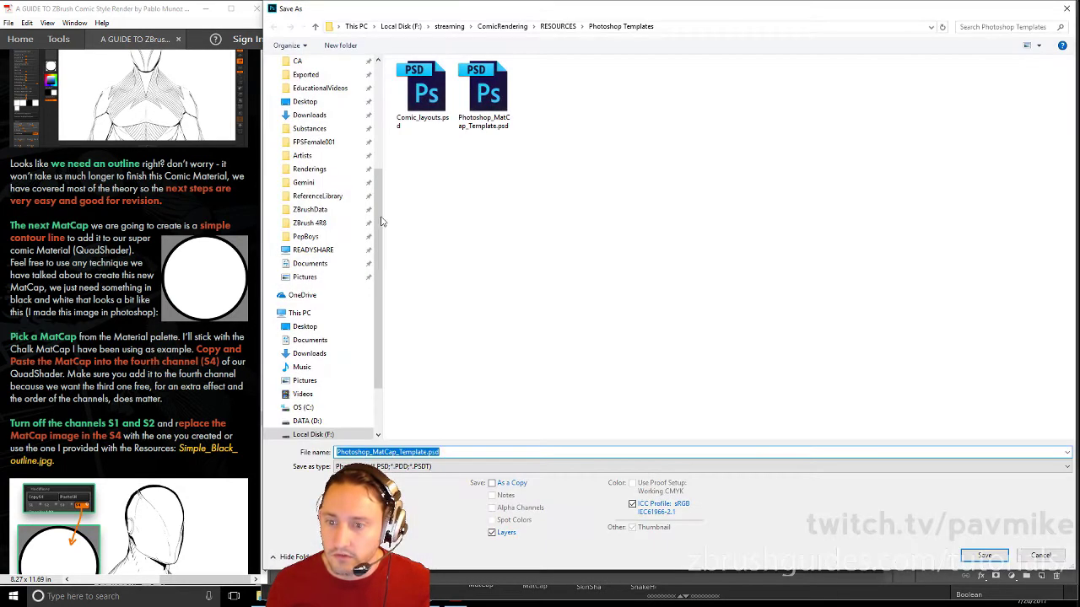
left_click(304, 101)
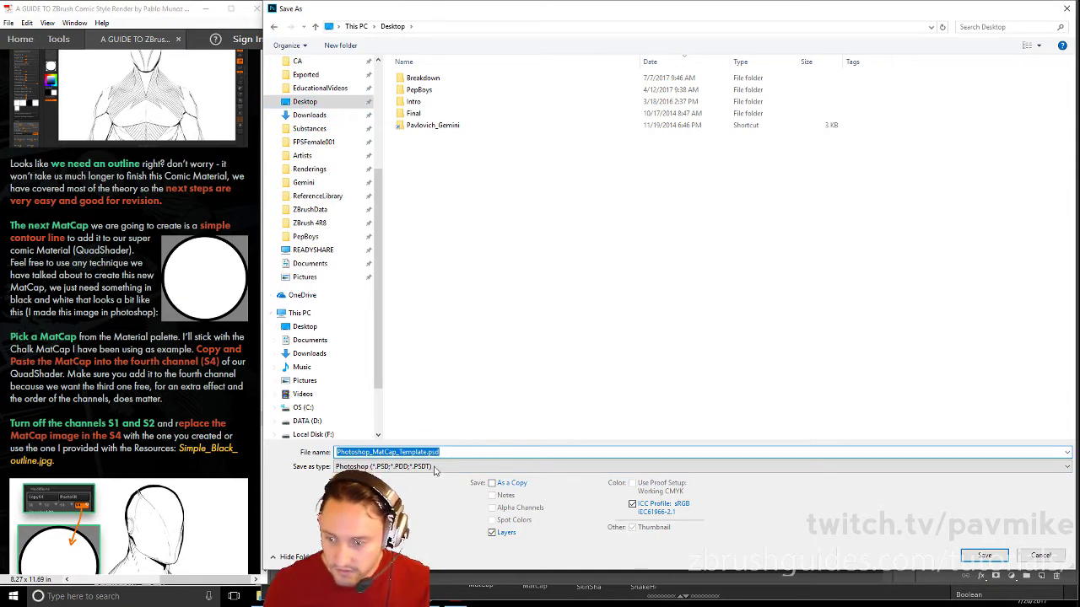
left_click(437, 469)
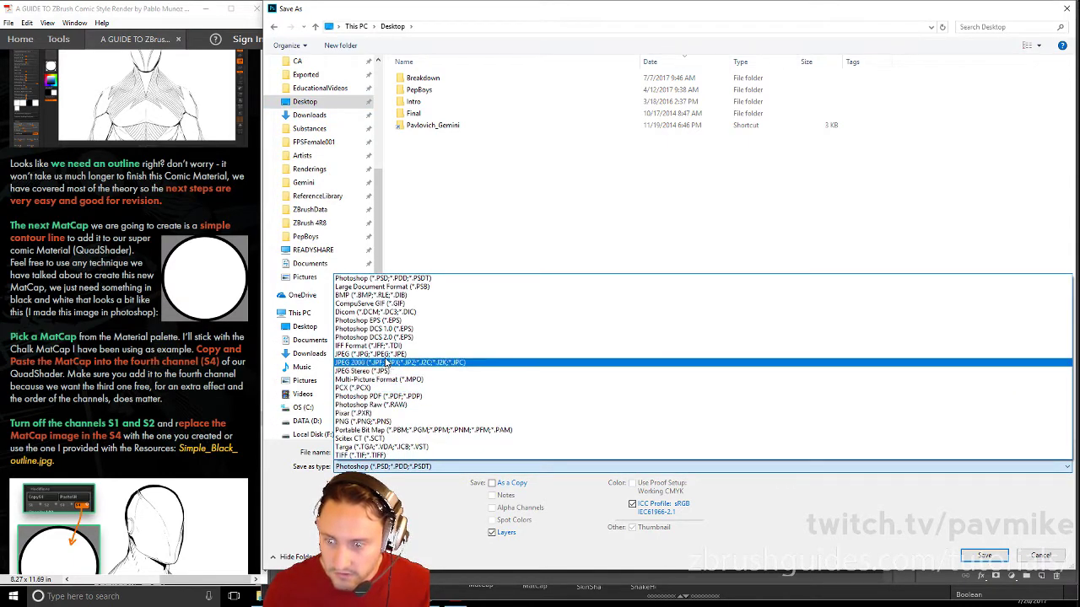
left_click(372, 355)
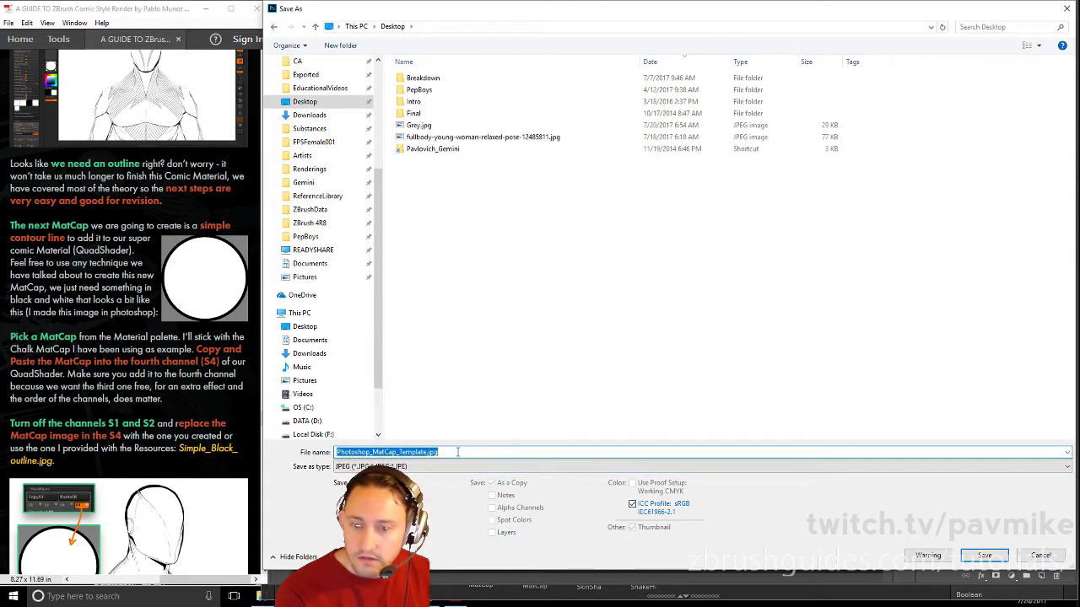
type("kOutline")
key("Return")
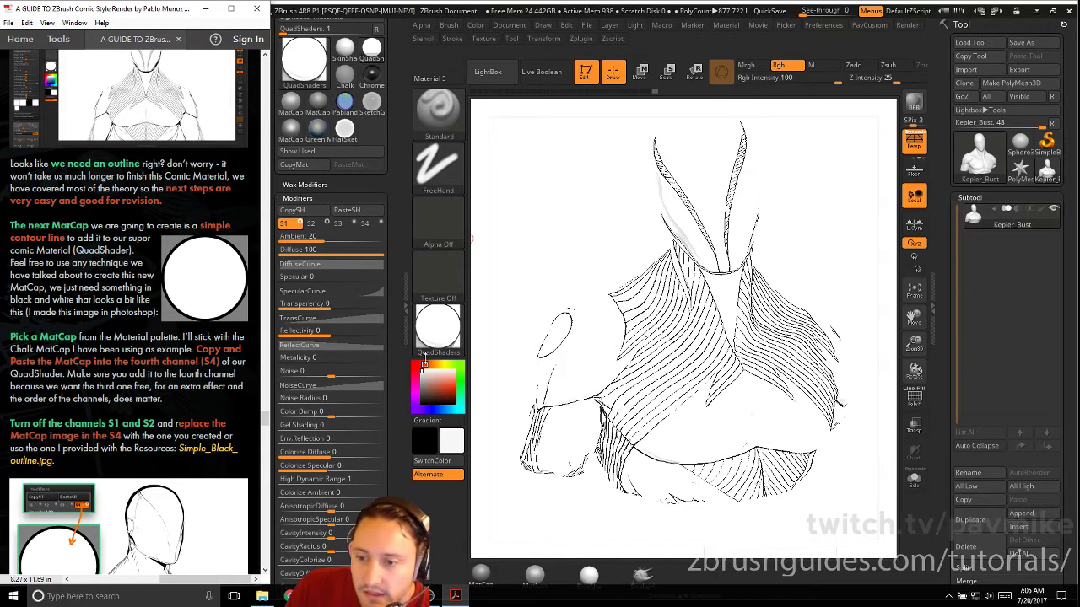
Copy the Chalk MatCap's shader and paste it into the S4 channel of the QuadShaders material
left_click(438, 106)
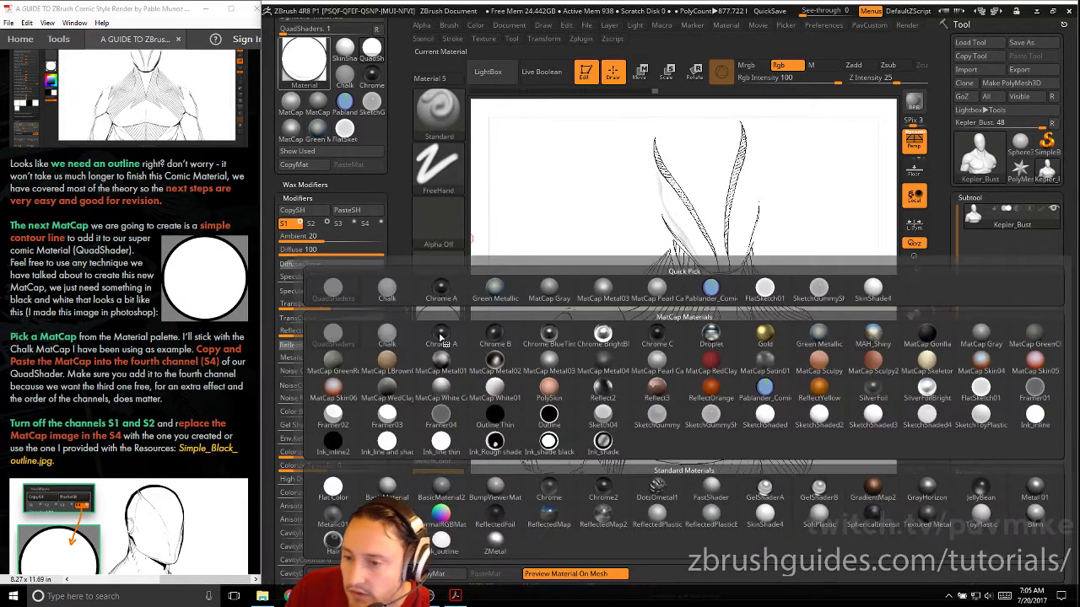
left_click(389, 337)
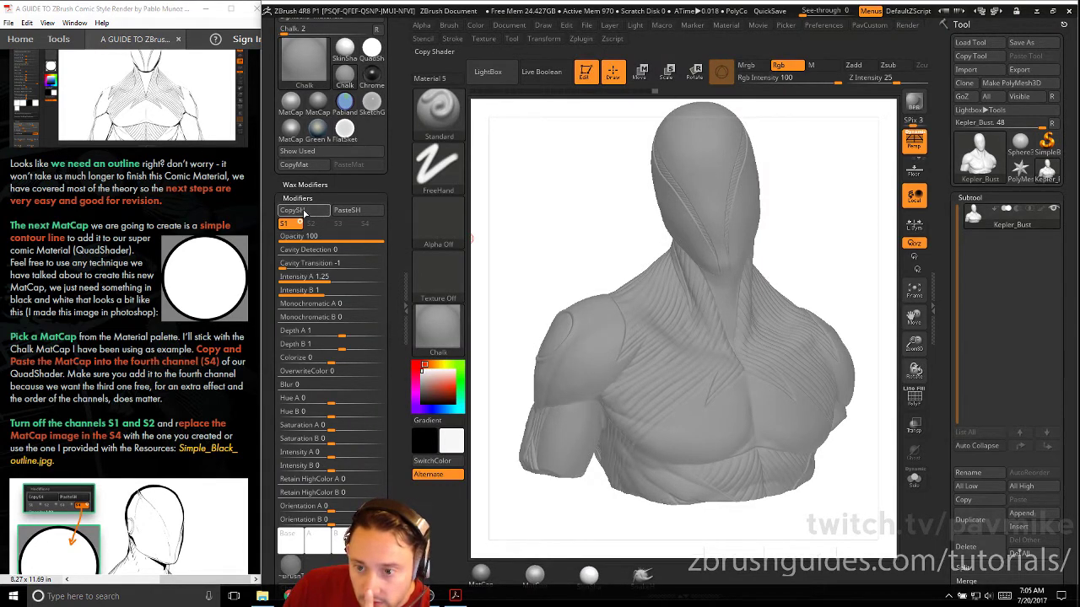
left_click(438, 325)
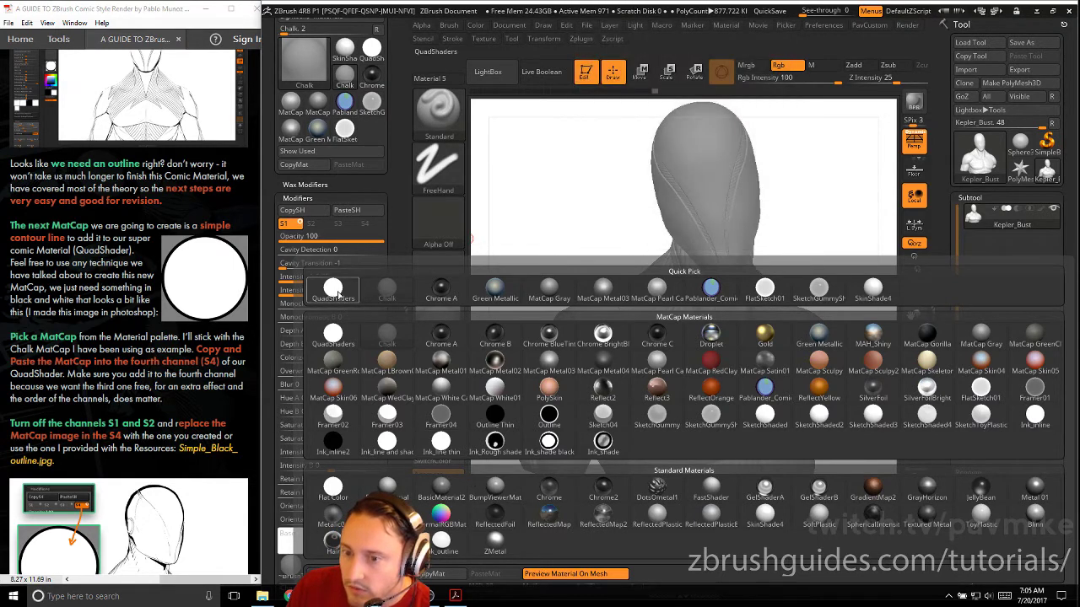
left_click(332, 336)
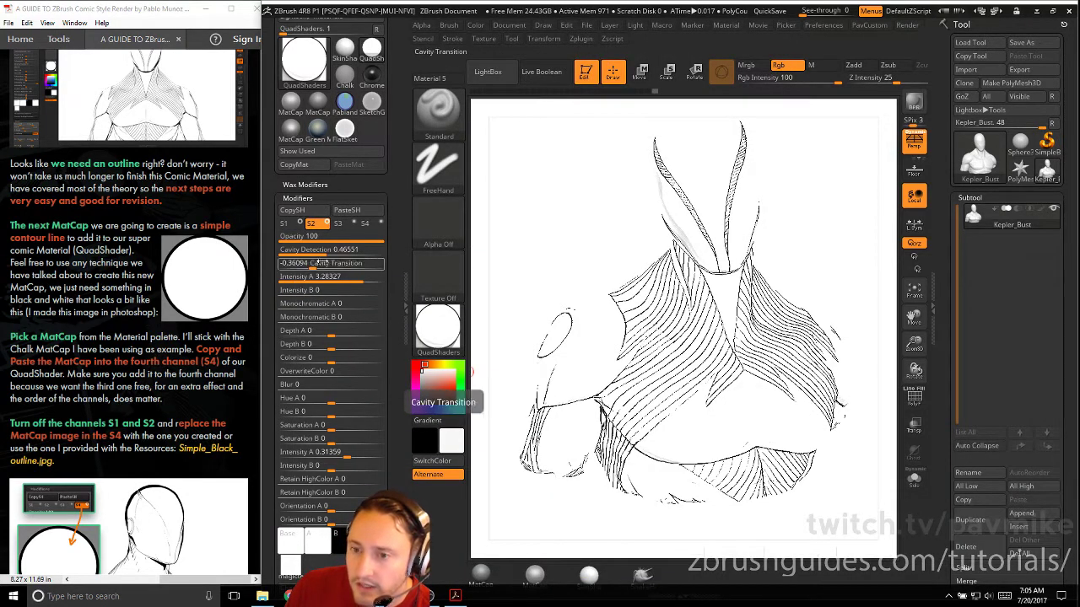
left_click(366, 224)
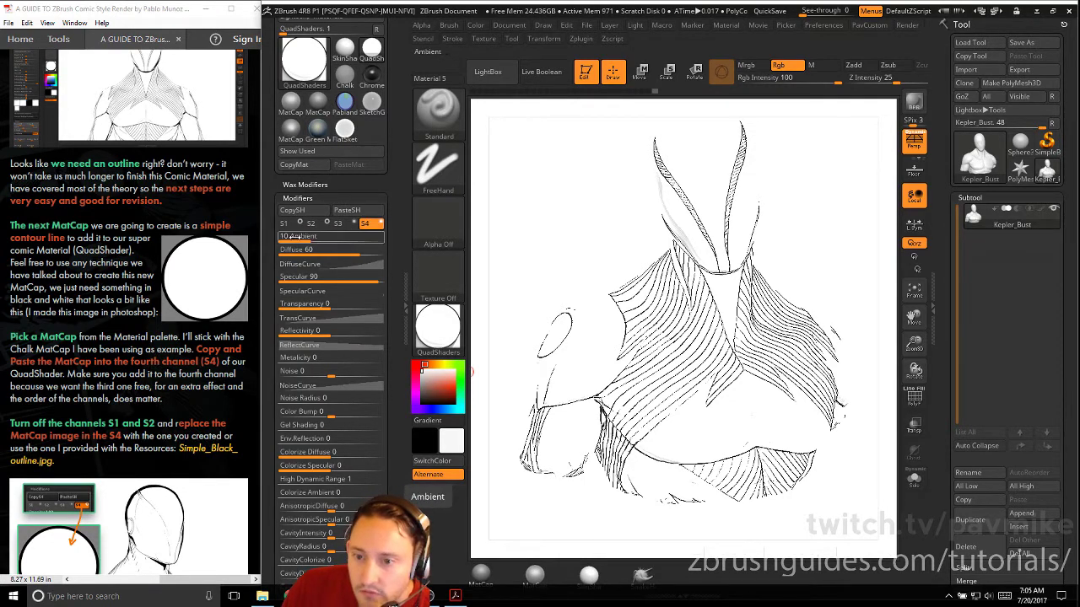
left_click(345, 212)
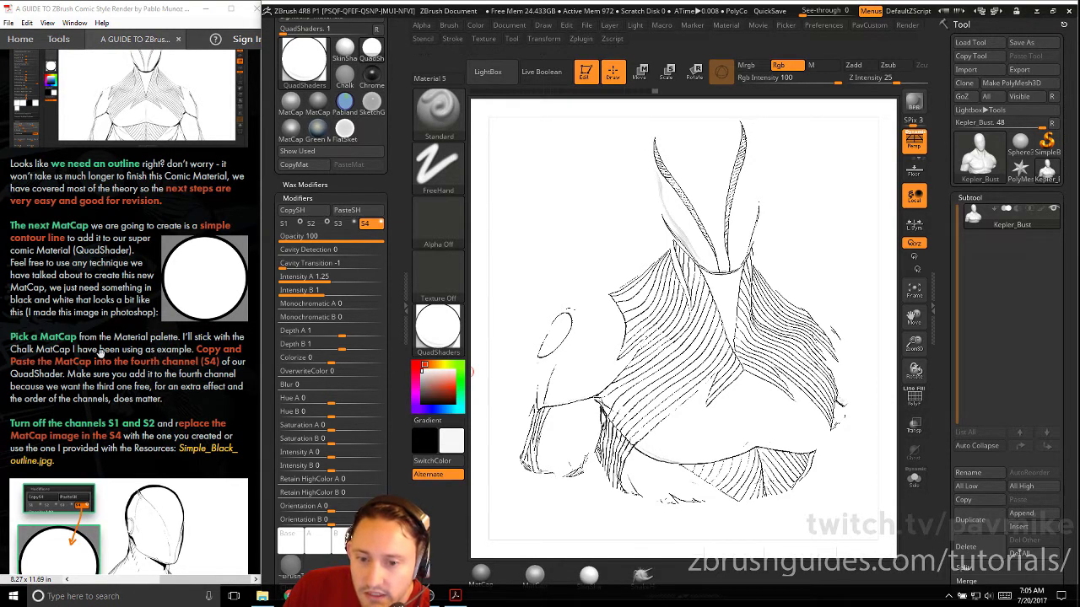
Show only the S4 channel, with S1 and S2 turned off, and replace its MatCap texture with BlackOutline.jpg from the Desktop
scroll(125, 381, "down", 3)
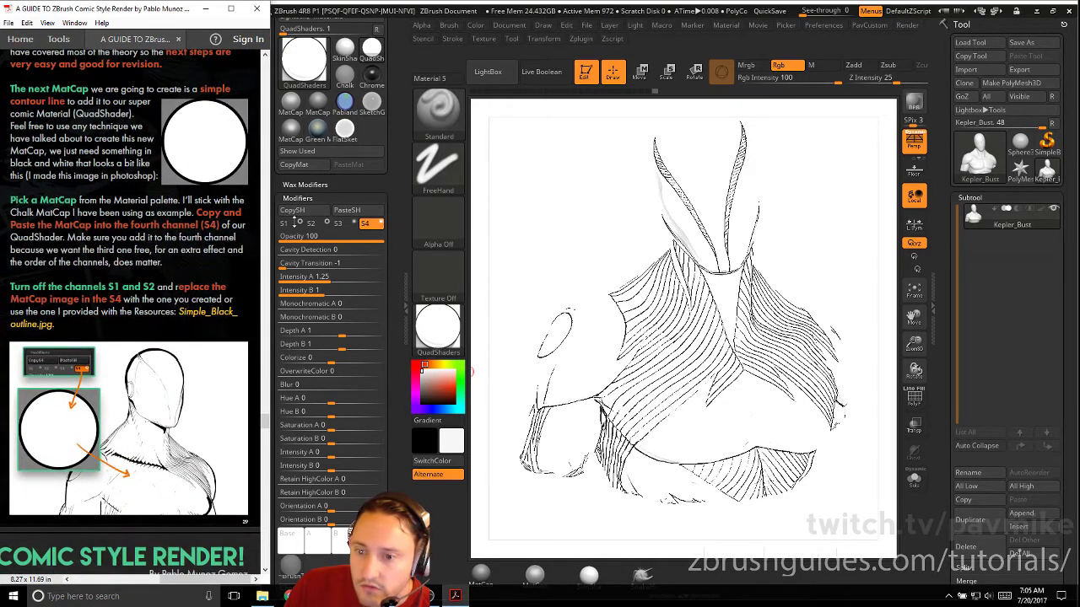
left_click(294, 222)
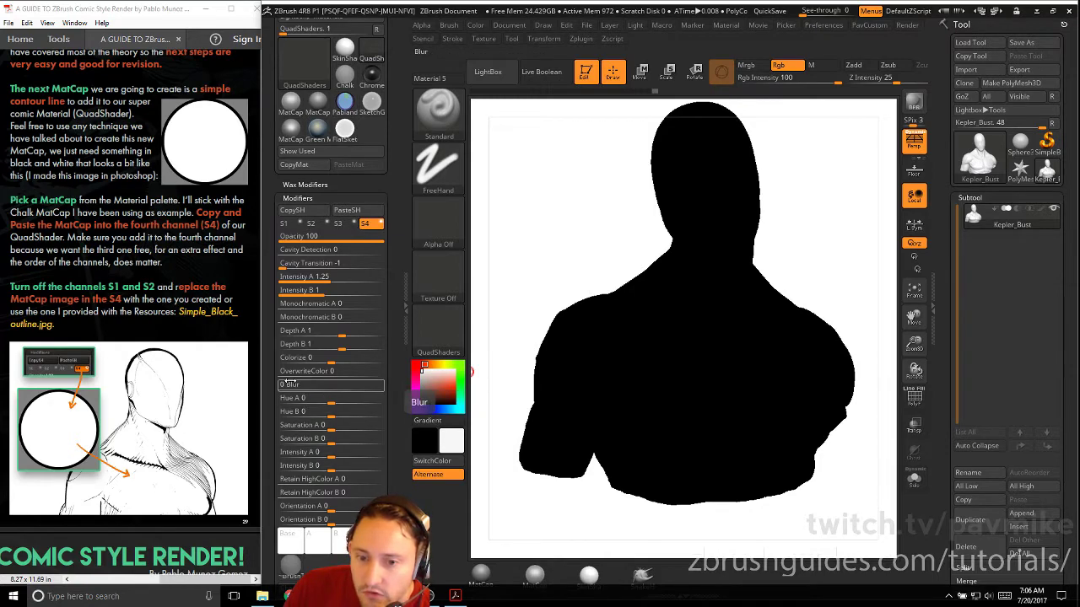
left_click_drag(273, 384, 273, 336)
left_click(290, 515)
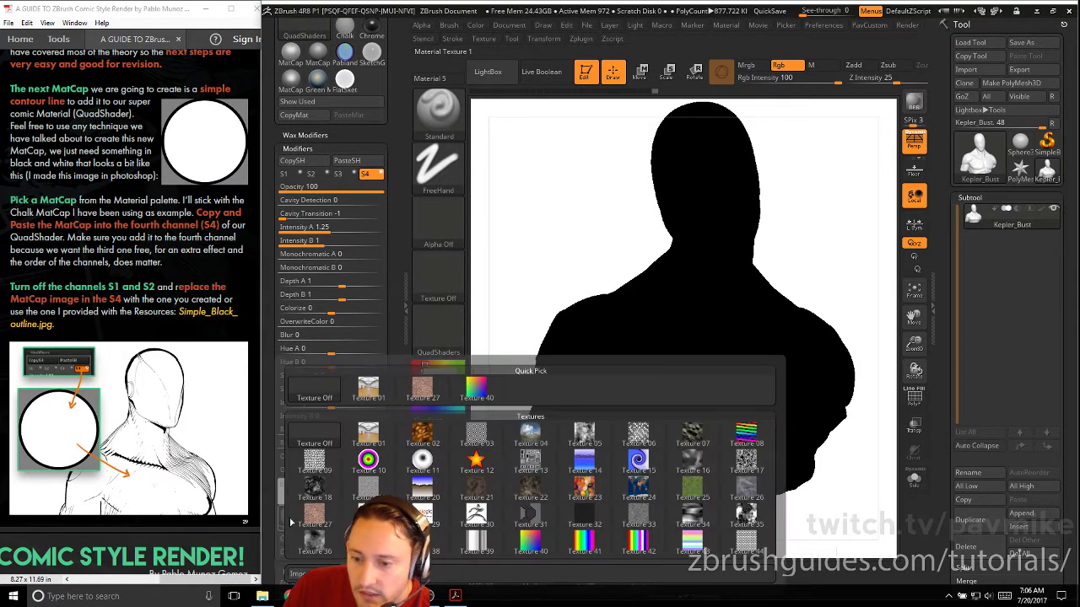
left_click(300, 574)
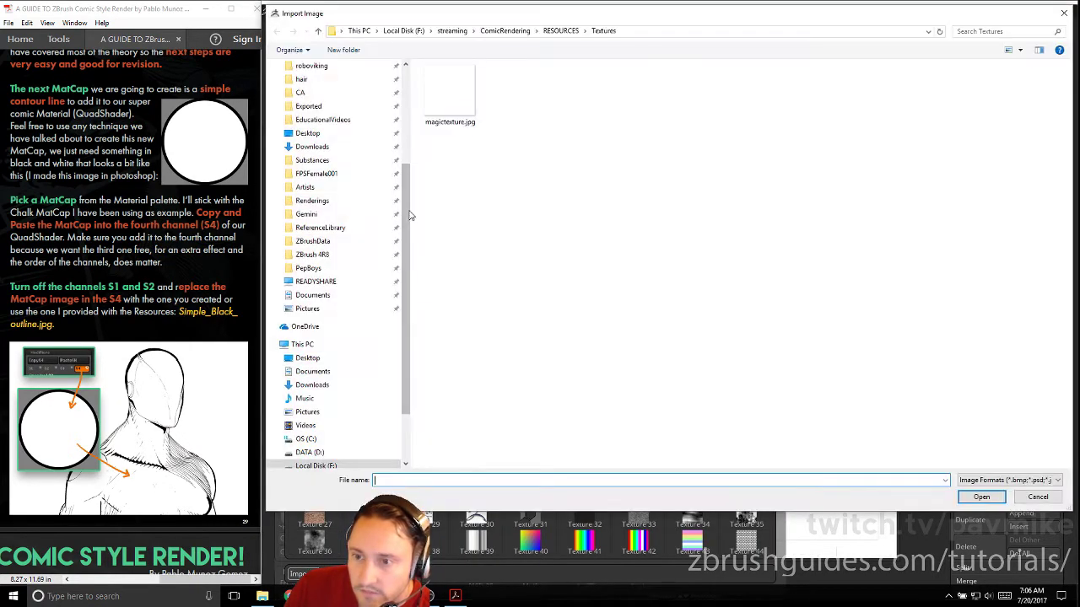
left_click(334, 146)
left_click(309, 134)
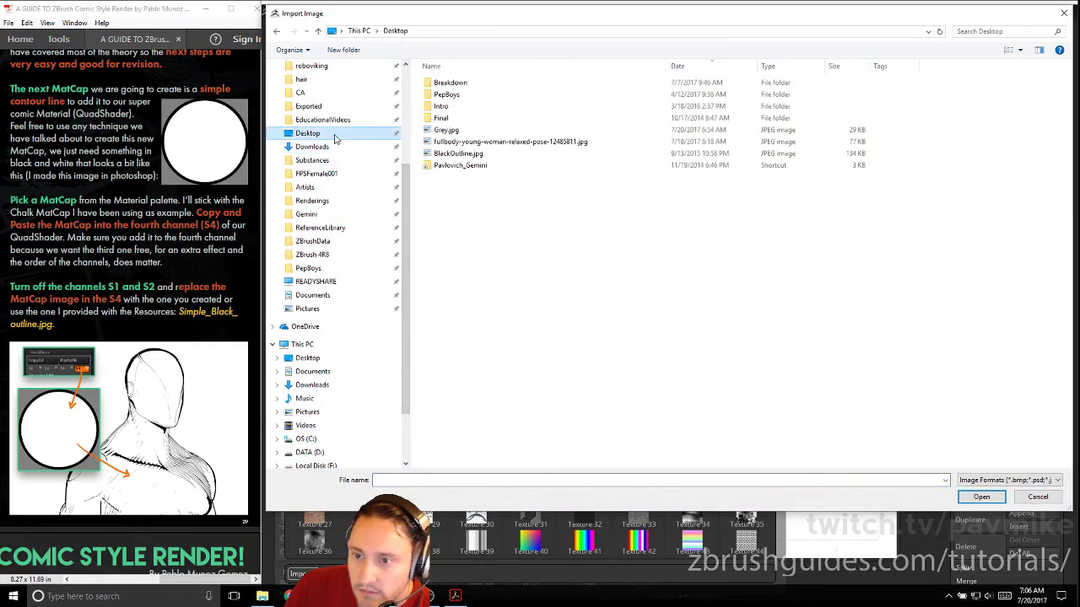
double_click(458, 152)
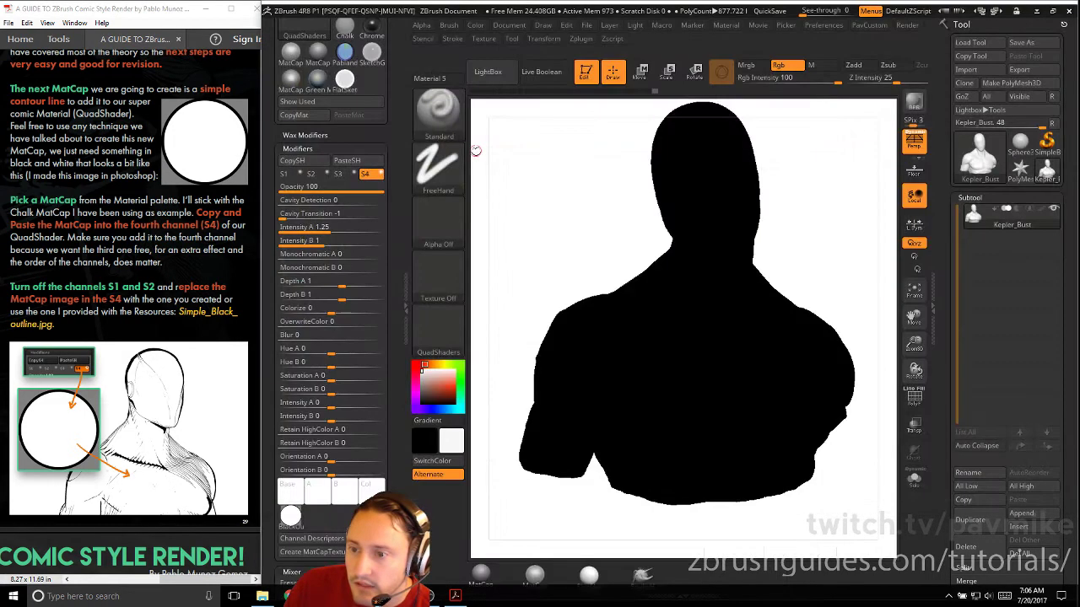
left_click(380, 173)
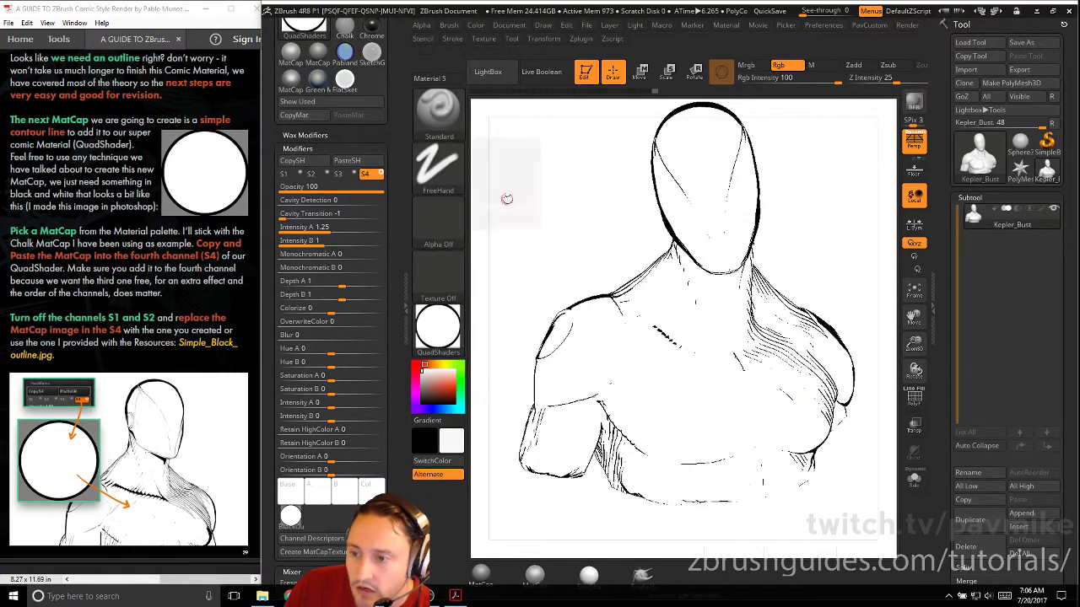
Try thicker and thinner S4 outlines by varying Depth A, ending at about 0.56
left_click(79, 357)
scroll(78, 357, "down", 10)
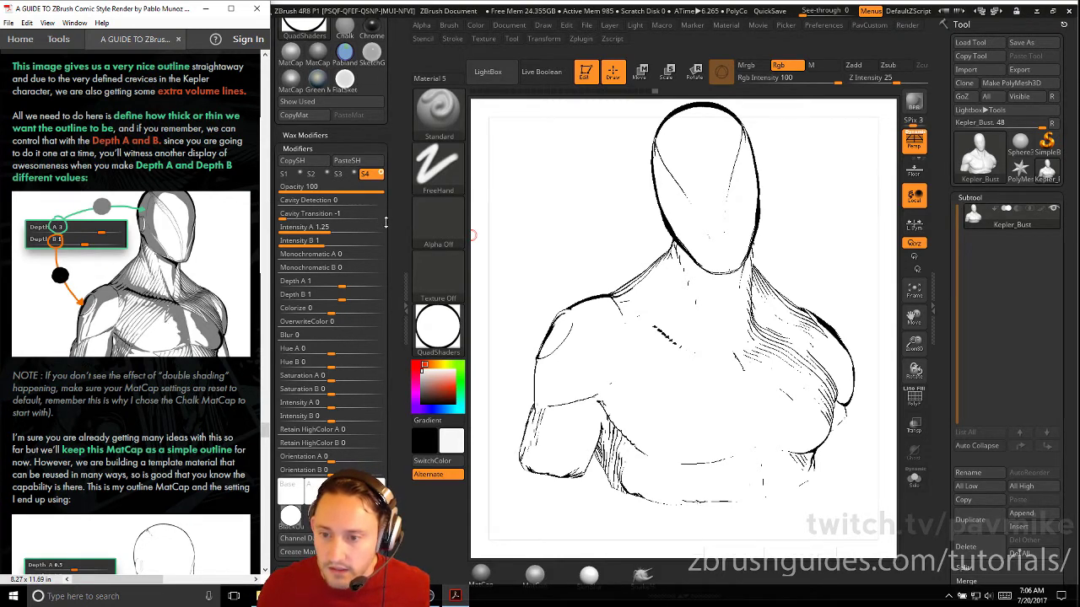
left_click(342, 283)
left_click_drag(342, 284, 357, 285)
left_click_drag(358, 284, 338, 283)
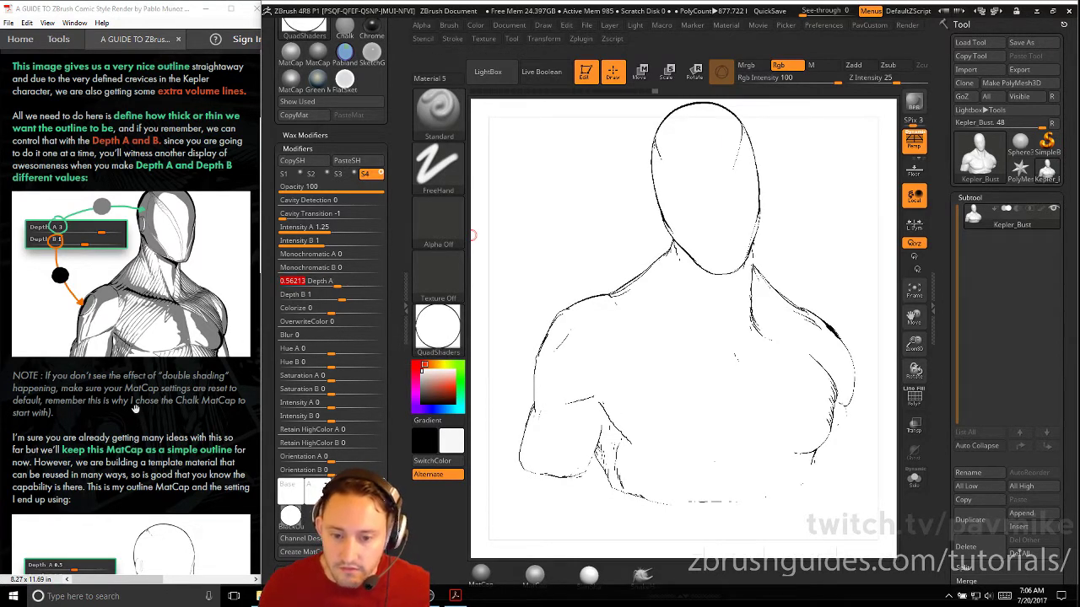
Set both Depth A and Depth B of the S4 outline shader to 0.5, as in the guide
left_click_drag(136, 414, 139, 339)
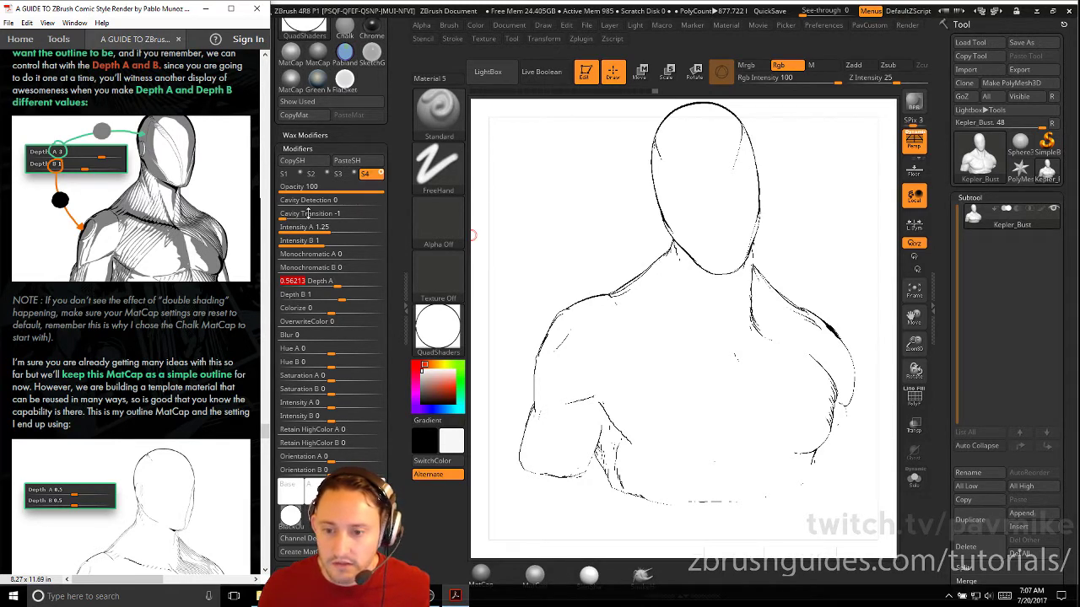
left_click_drag(145, 347, 144, 251)
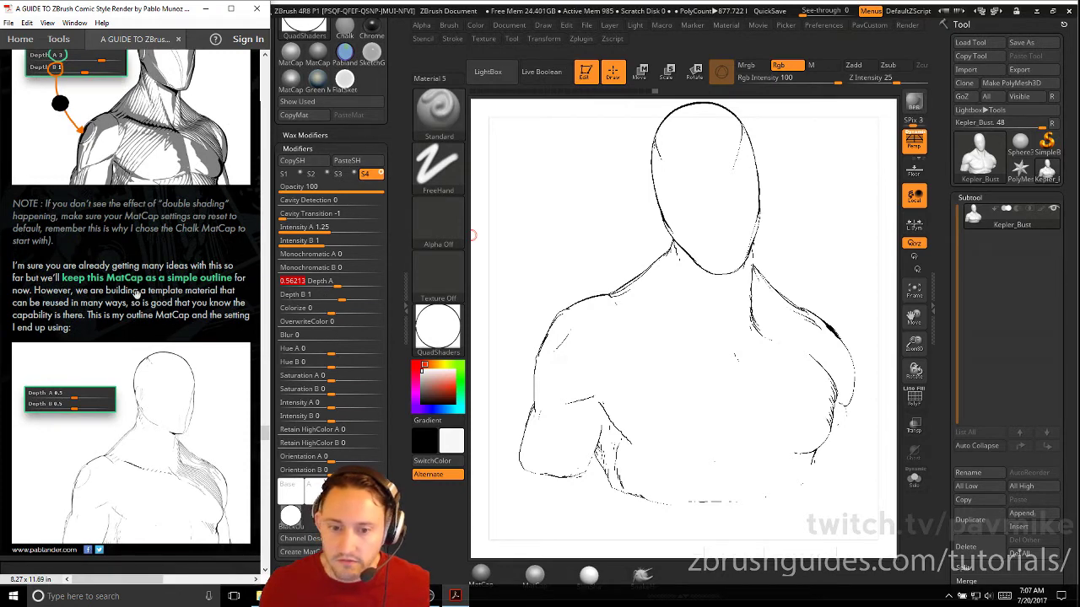
scroll(135, 292, "down", 1)
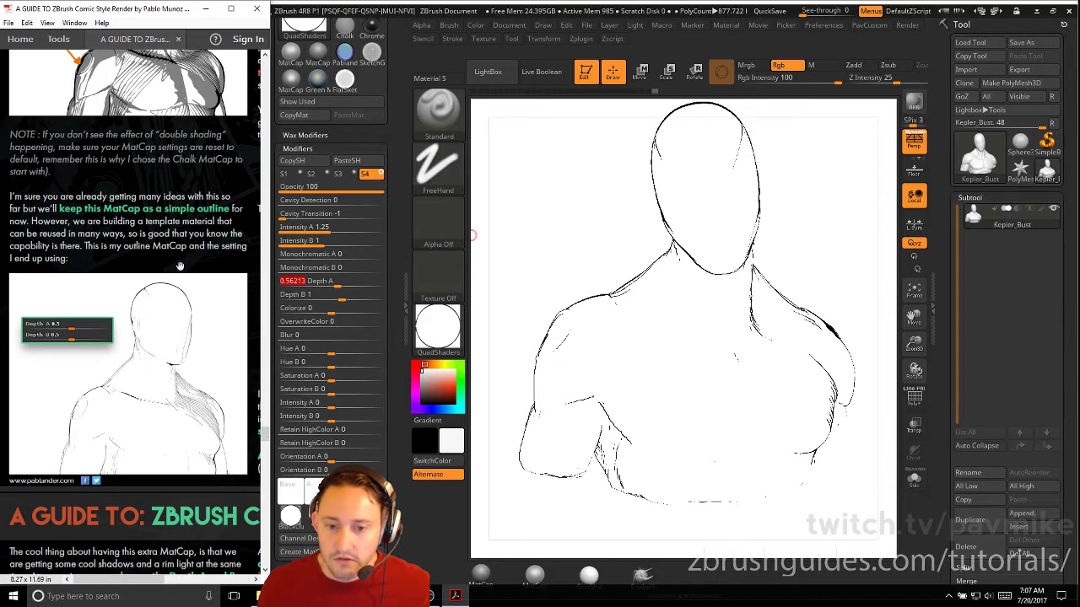
scroll(173, 259, "down", 2)
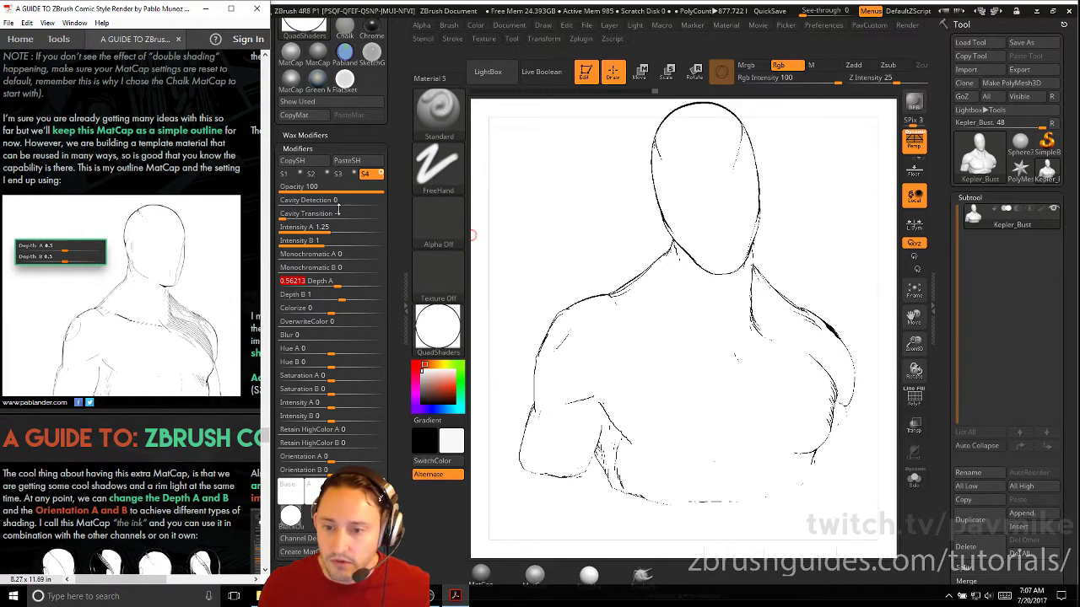
left_click(335, 282)
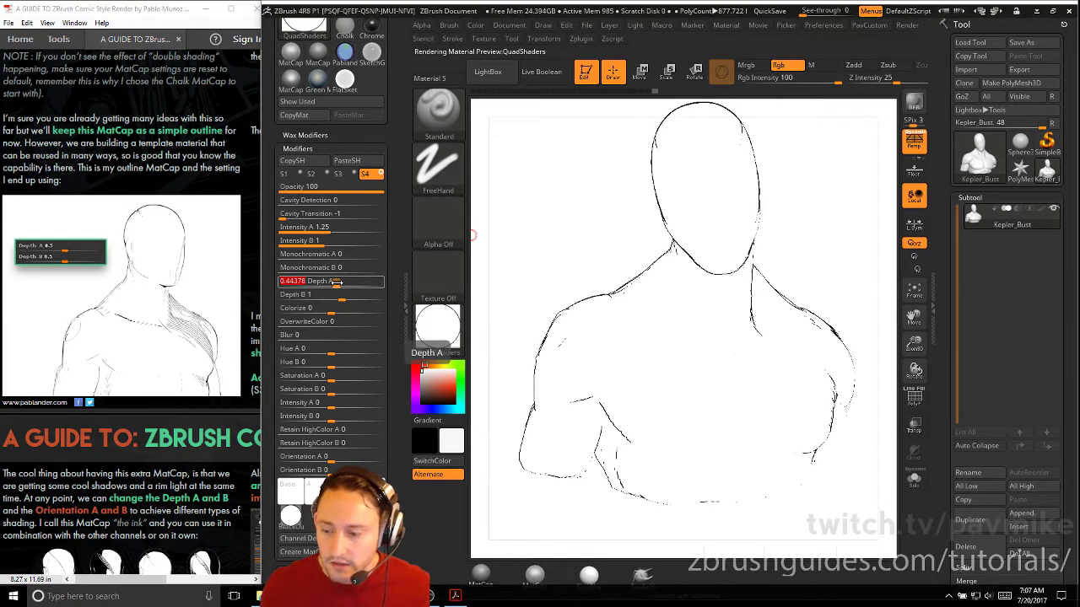
type("0.5")
left_click(337, 295)
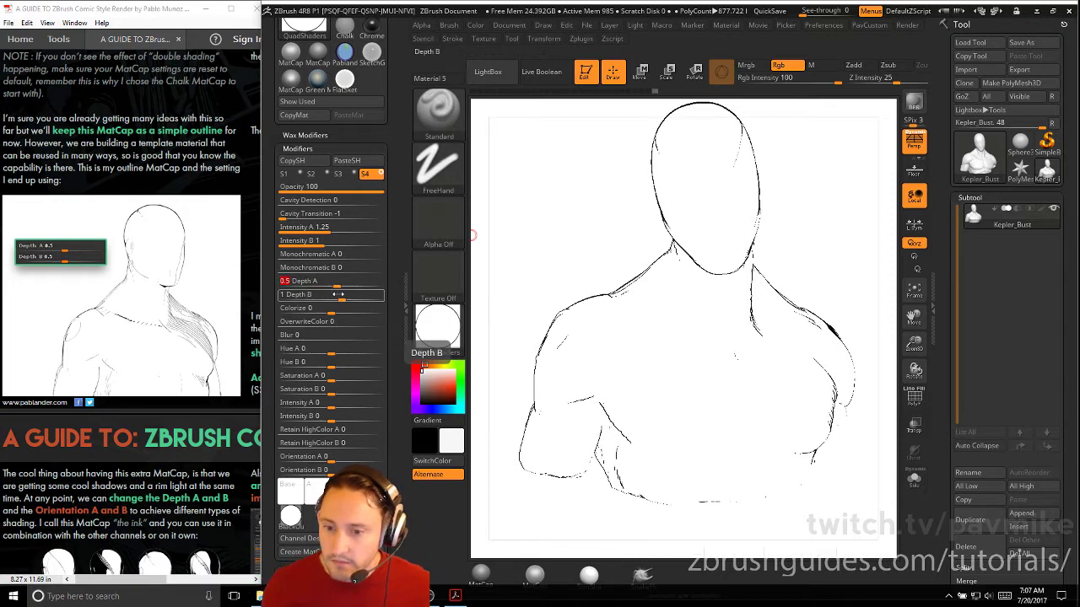
type("0.5")
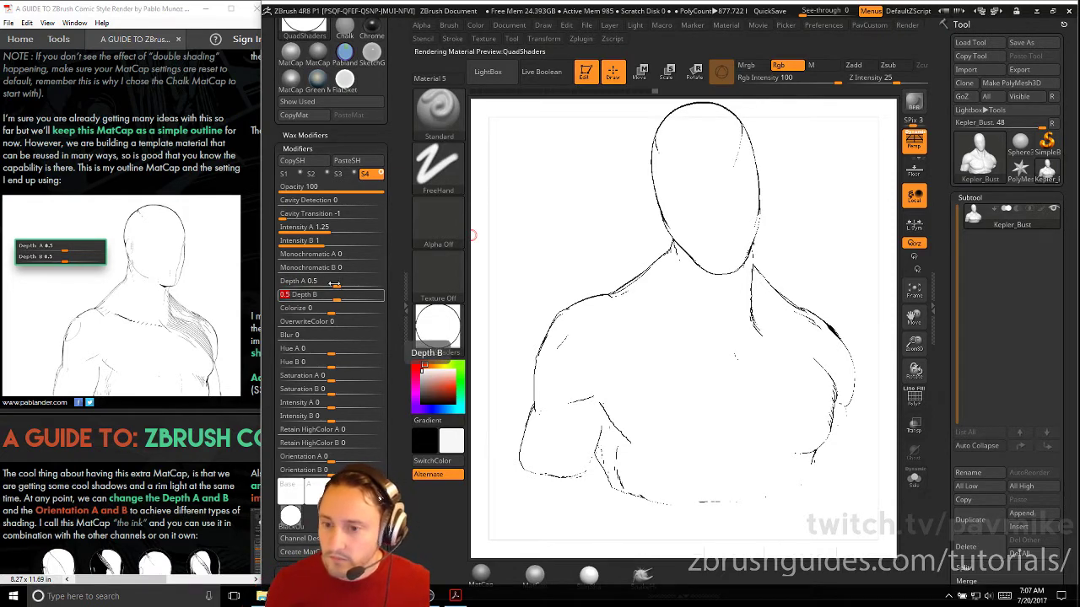
key("Return")
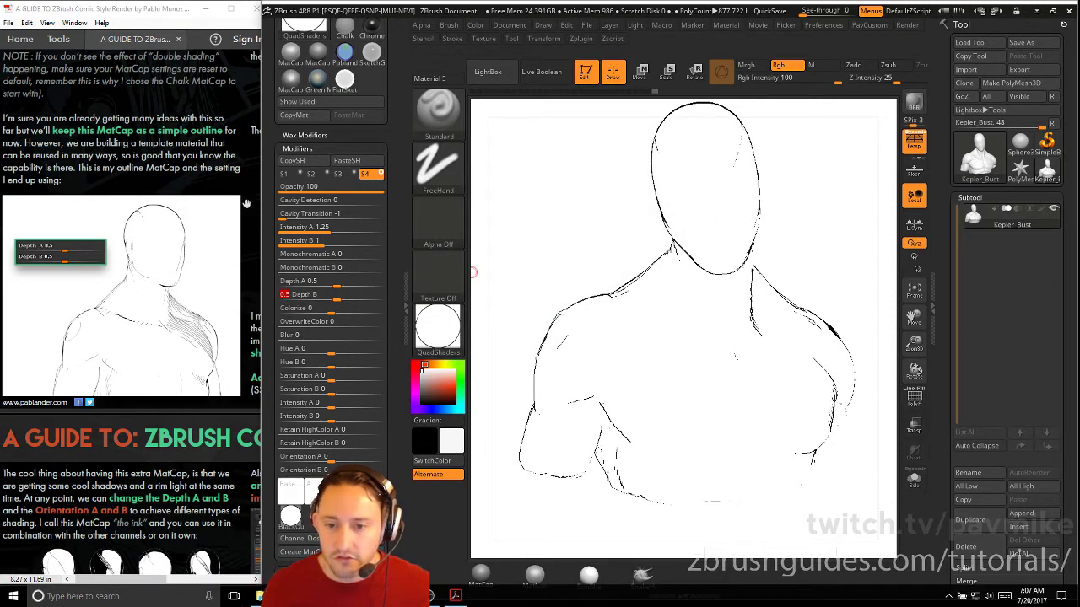
Set the S4 shader's blend mode to Multiply and enable Black in its Mixer settings
scroll(224, 162, "down", 10)
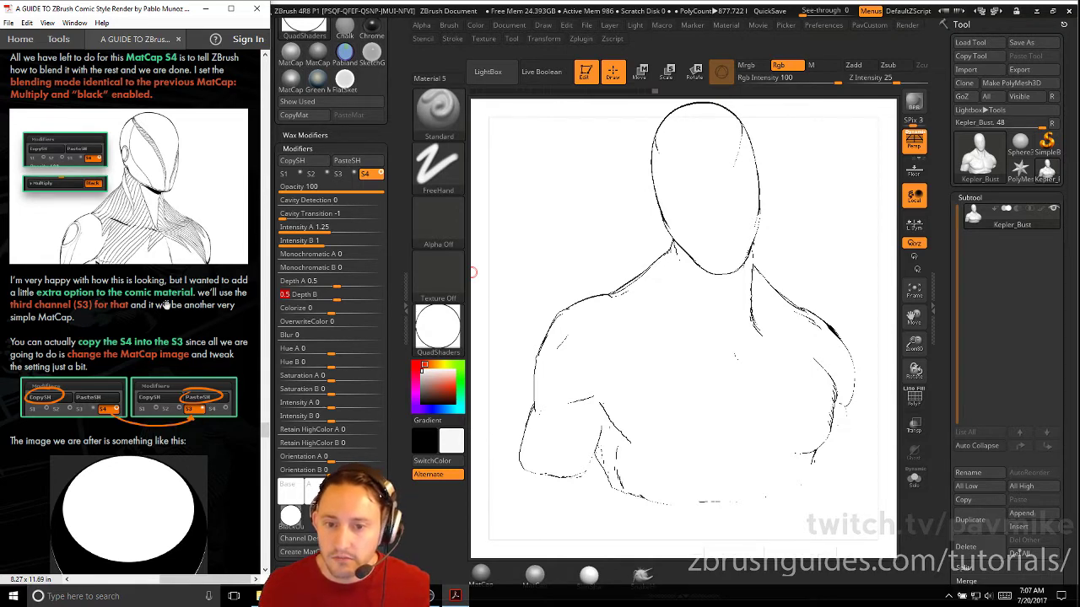
left_click_drag(398, 348, 401, 226)
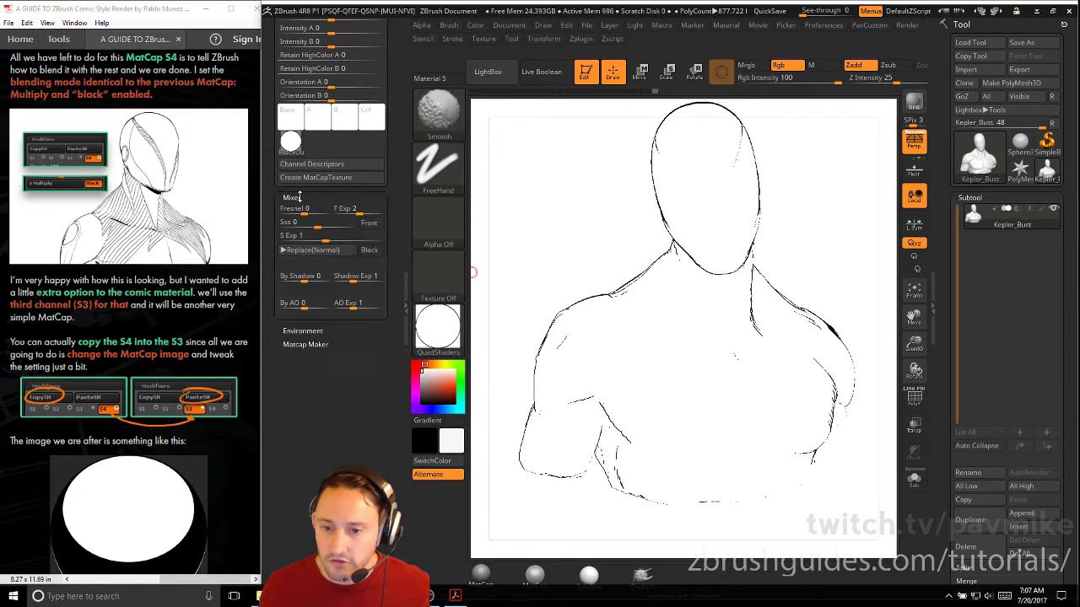
left_click(312, 250)
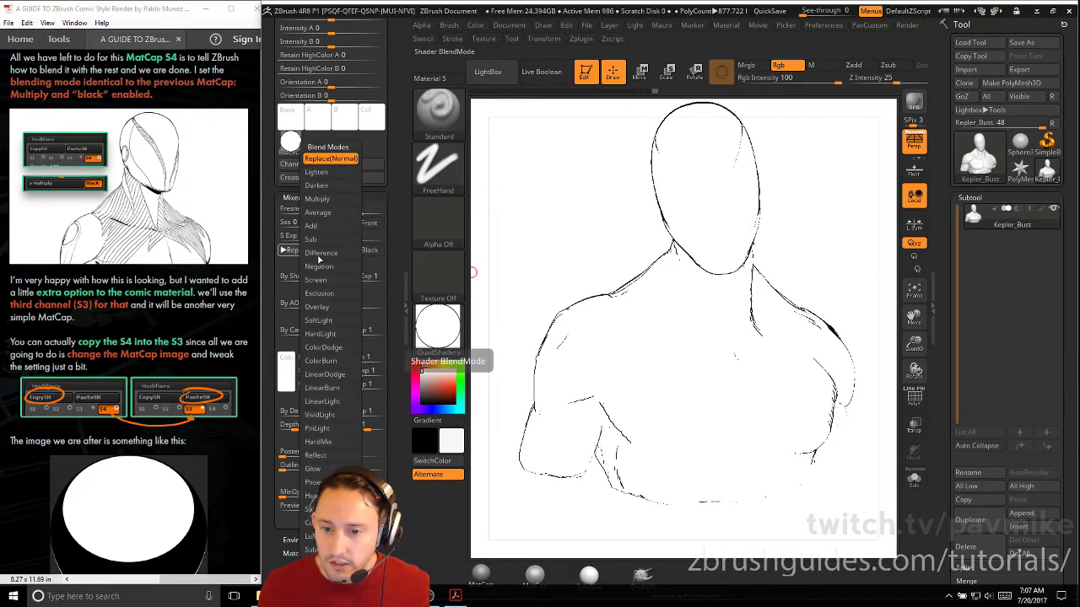
left_click(333, 199)
left_click(371, 252)
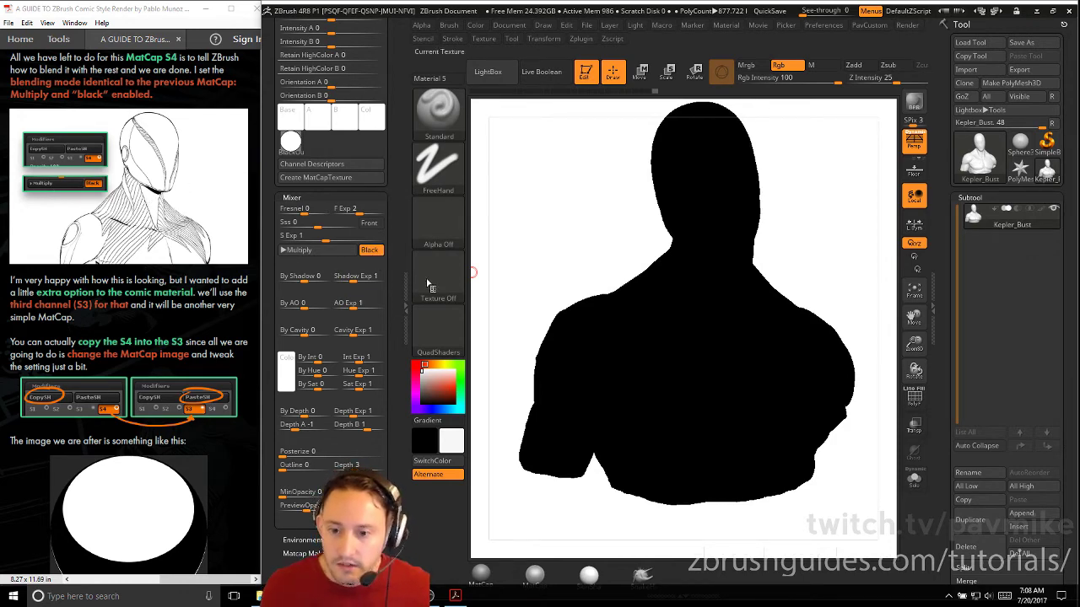
Turn the S1 and S2 channels back on and compare the bust with and without the S4 outline
scroll(354, 295, "up", 10)
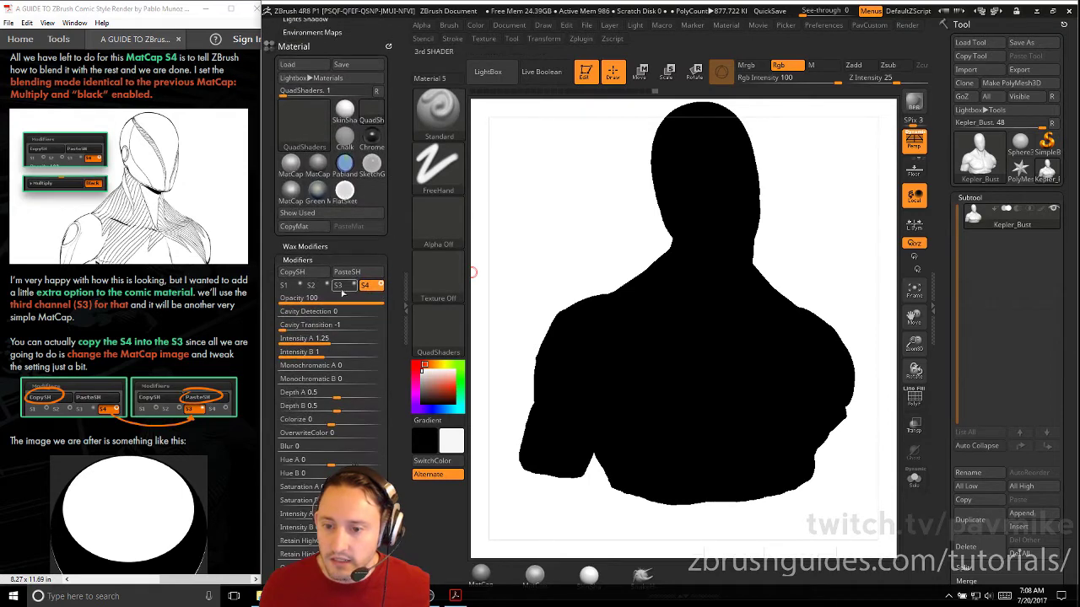
left_click(302, 286)
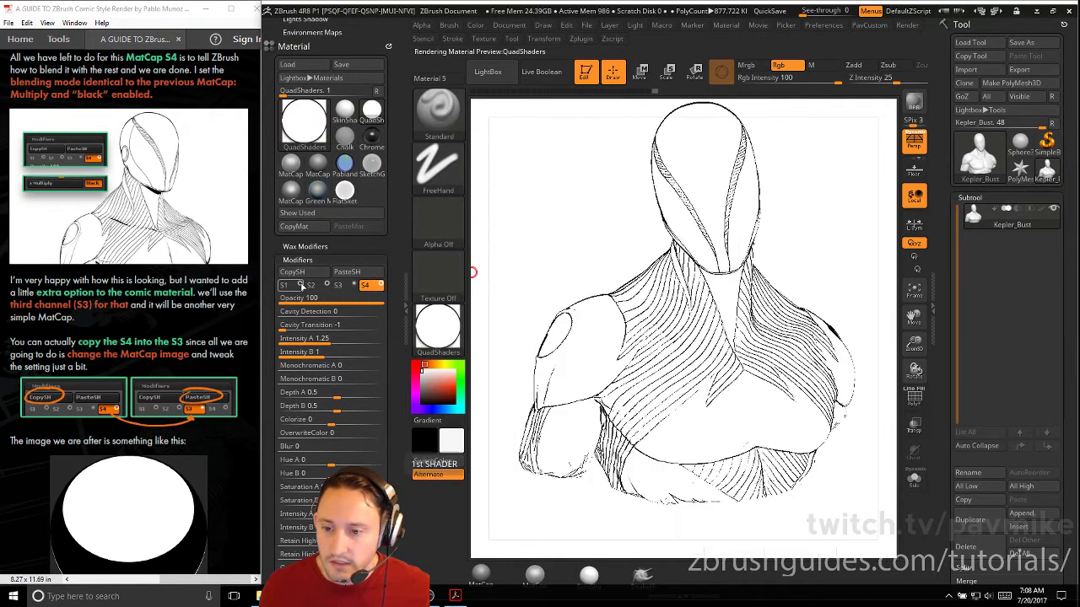
left_click(381, 285)
left_click(381, 285)
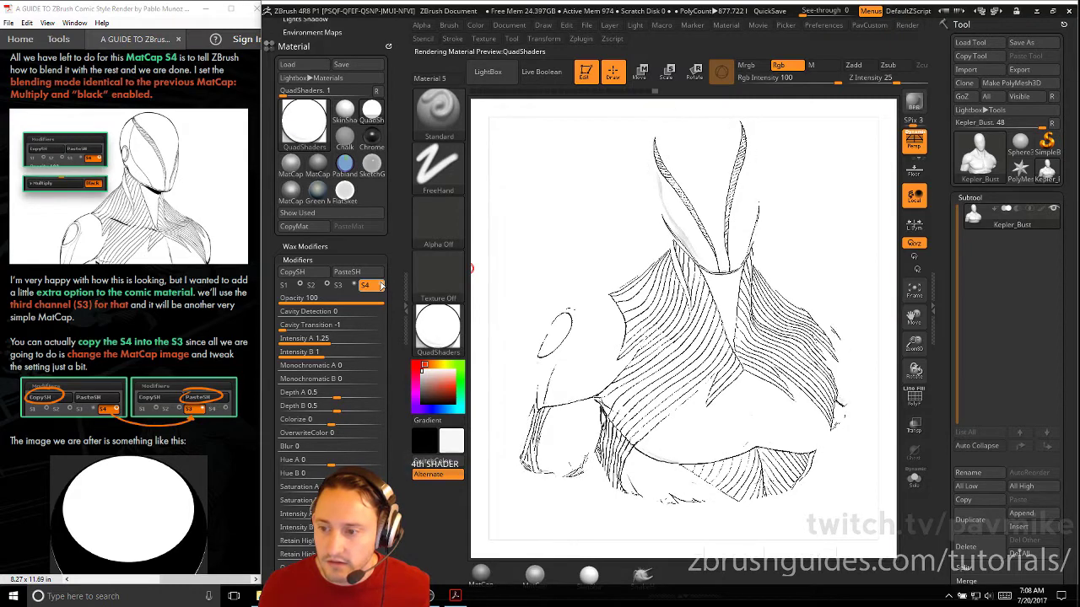
left_click_drag(403, 226, 403, 158)
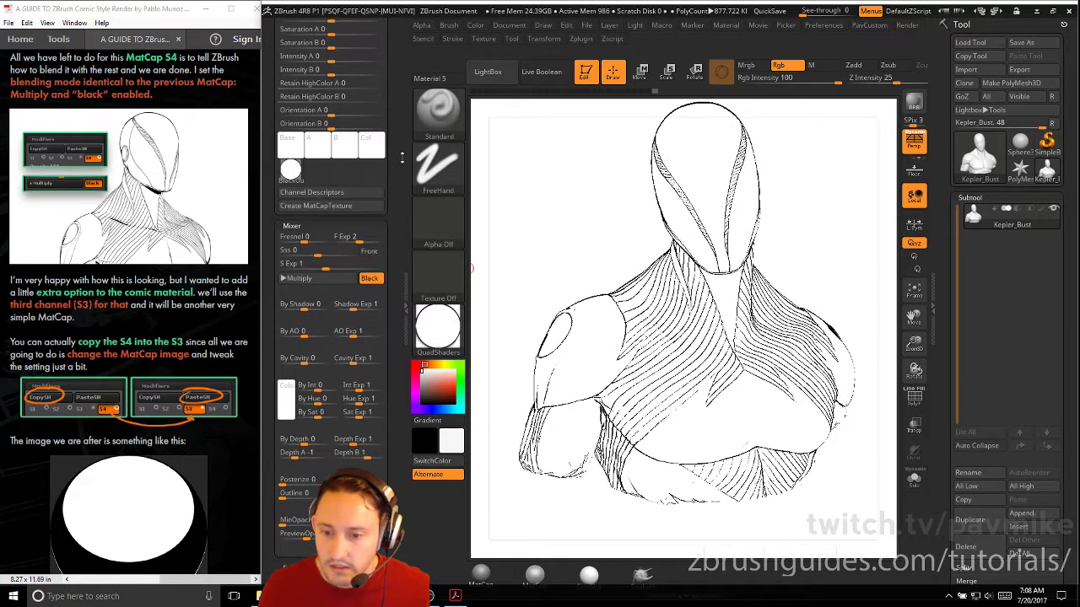
scroll(402, 158, "up", 10)
left_click(312, 203)
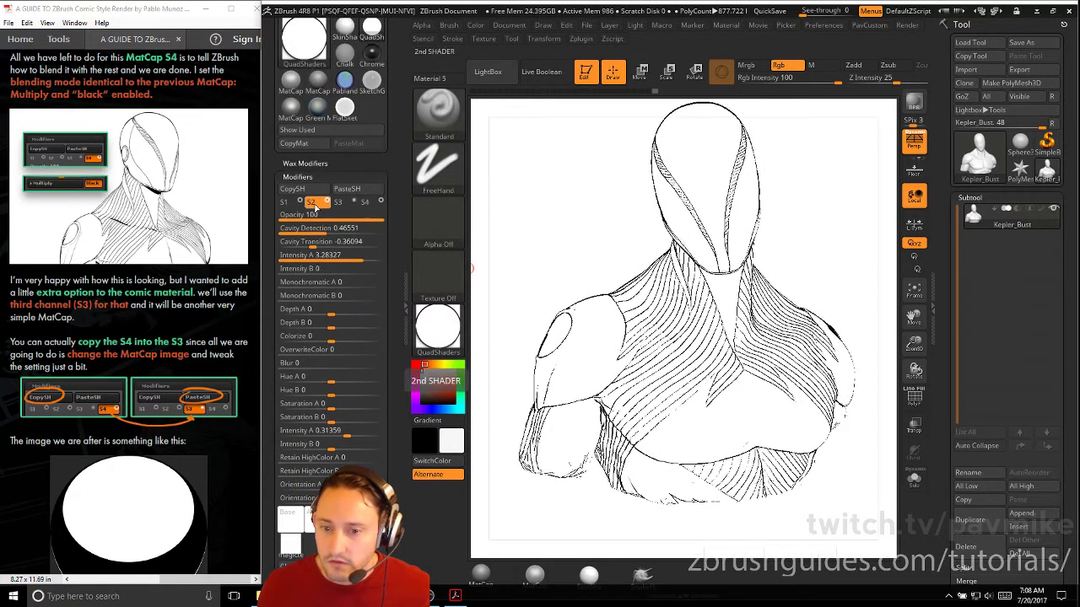
left_click(381, 202)
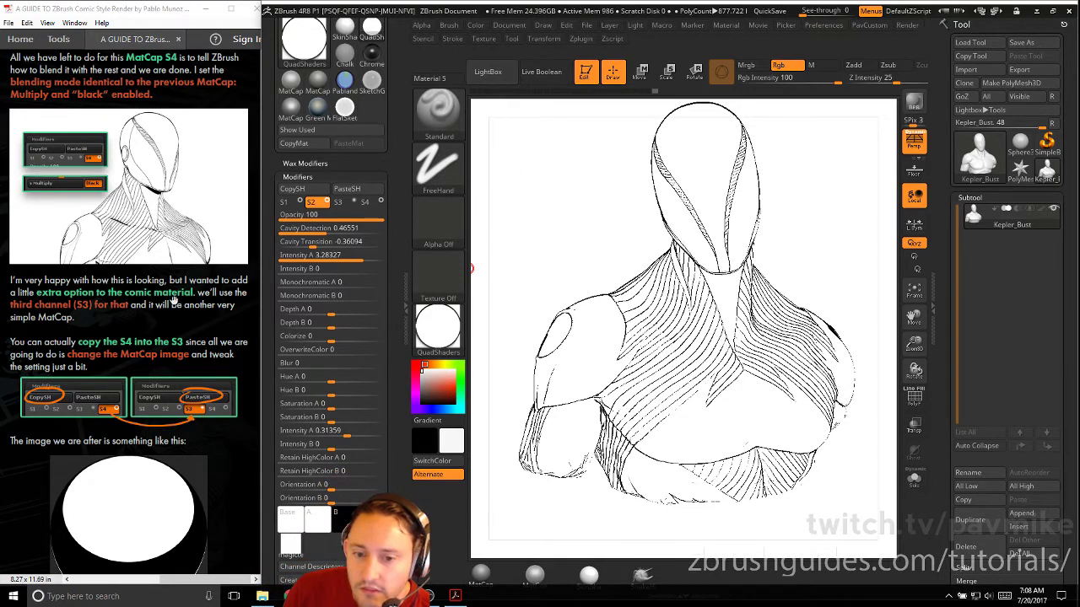
Copy the S4 outline shader and paste it into the S3 channel
left_click(339, 203)
scroll(166, 234, "down", 3)
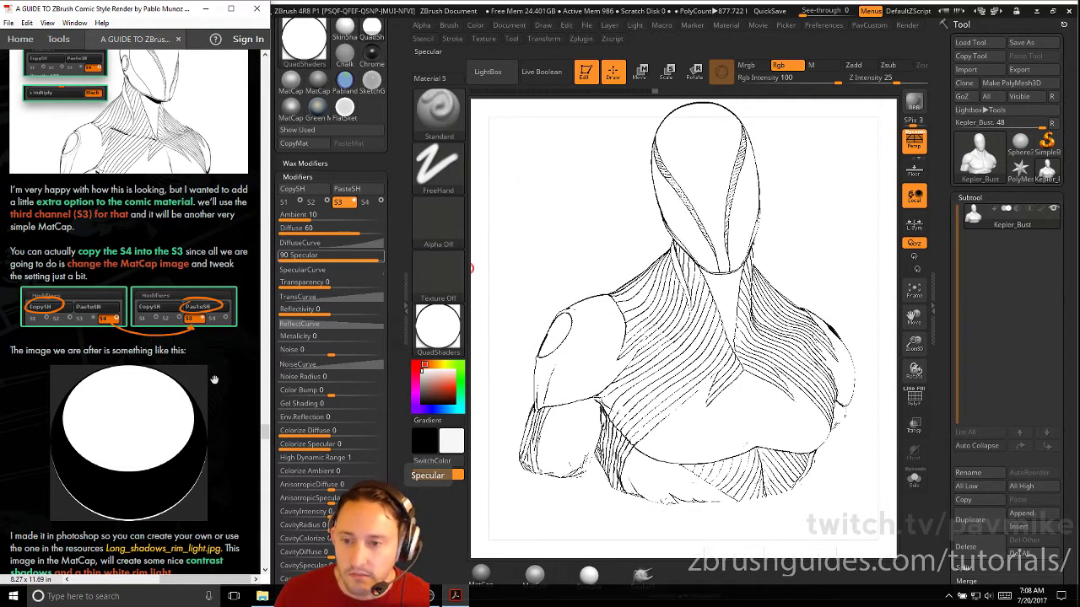
left_click(367, 204)
left_click(304, 189)
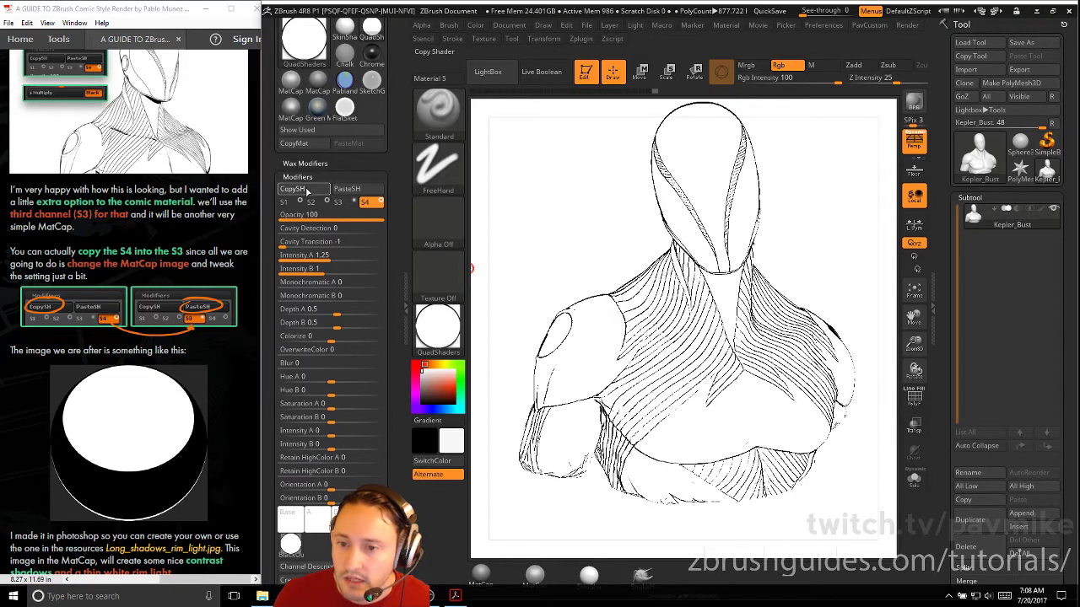
left_click(338, 205)
left_click(338, 203)
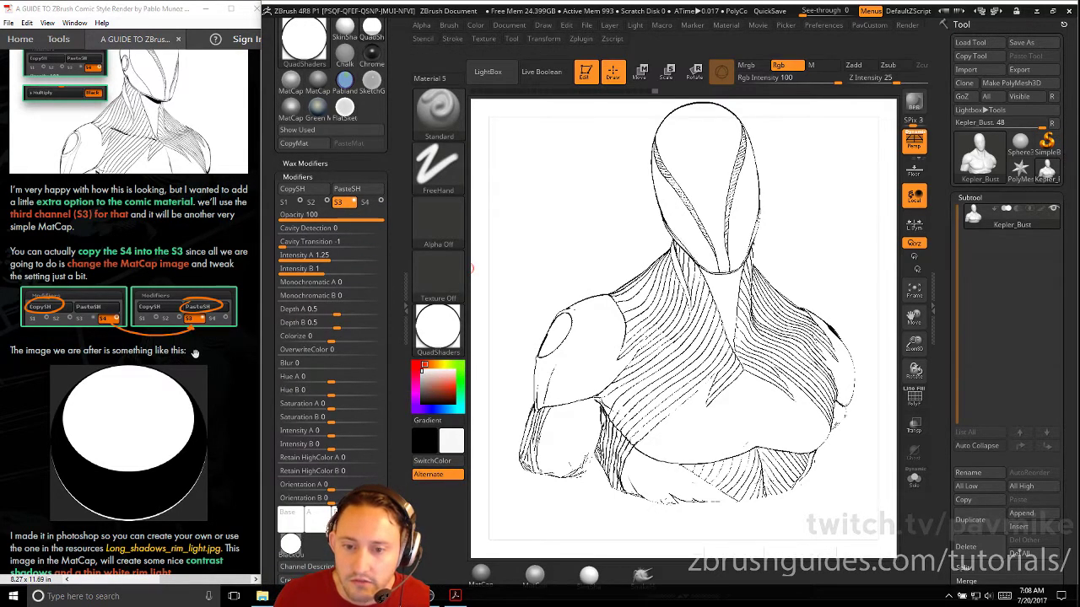
Import Long_shadows_rim_light.jpg from the ComicRendering resources' Matcap Images folder as the S3 shader's MatCap image
left_click(203, 380)
scroll(211, 338, "down", 3)
scroll(216, 279, "down", 1)
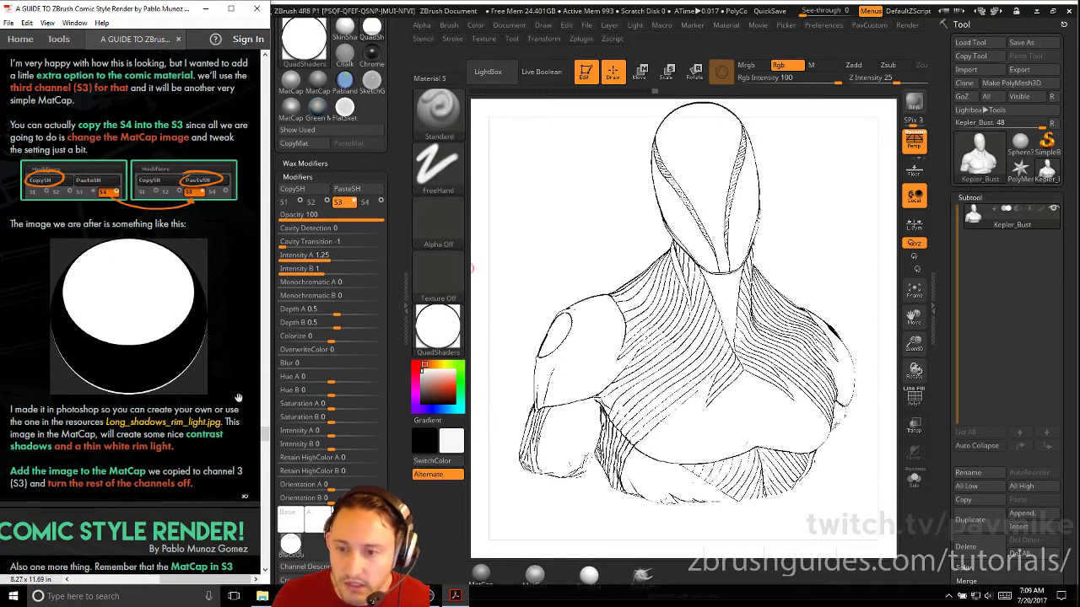
left_click(289, 546)
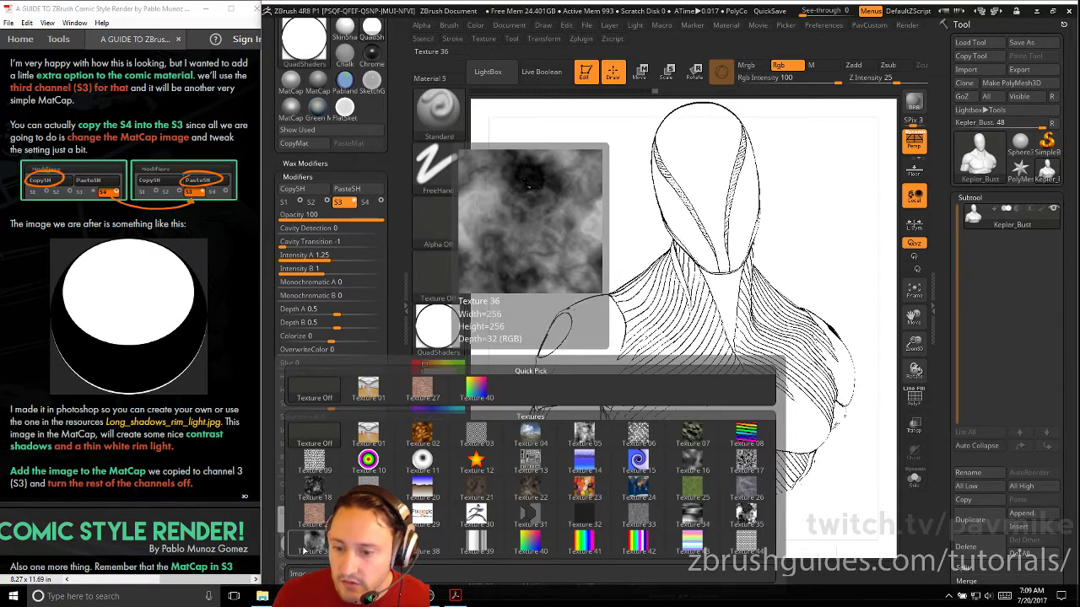
left_click(302, 574)
scroll(334, 101, "up", 2)
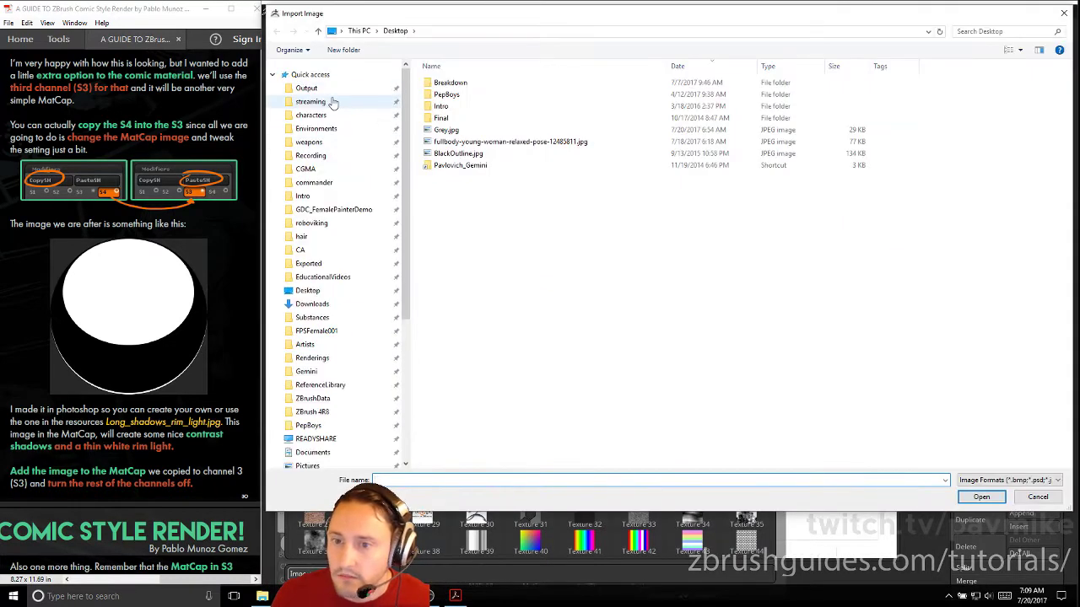
left_click(344, 102)
double_click(455, 82)
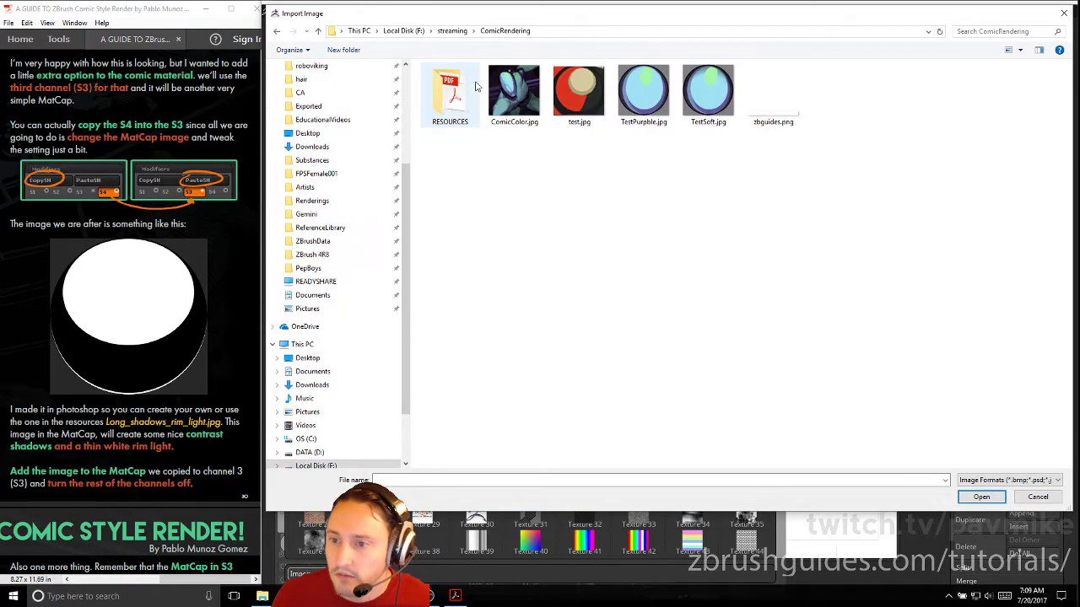
double_click(465, 106)
left_click(475, 95)
double_click(475, 95)
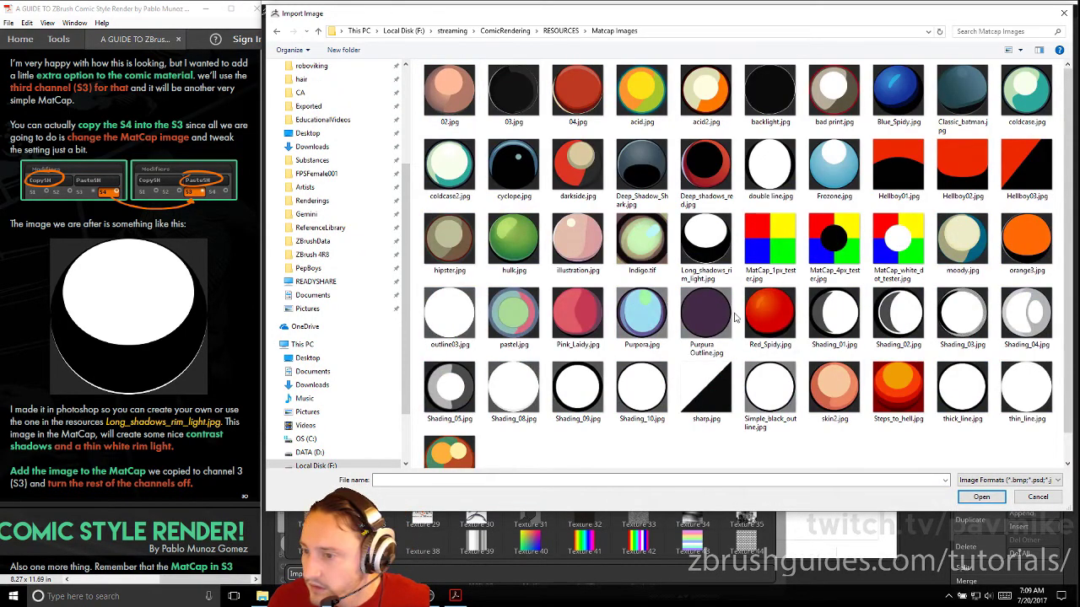
double_click(709, 246)
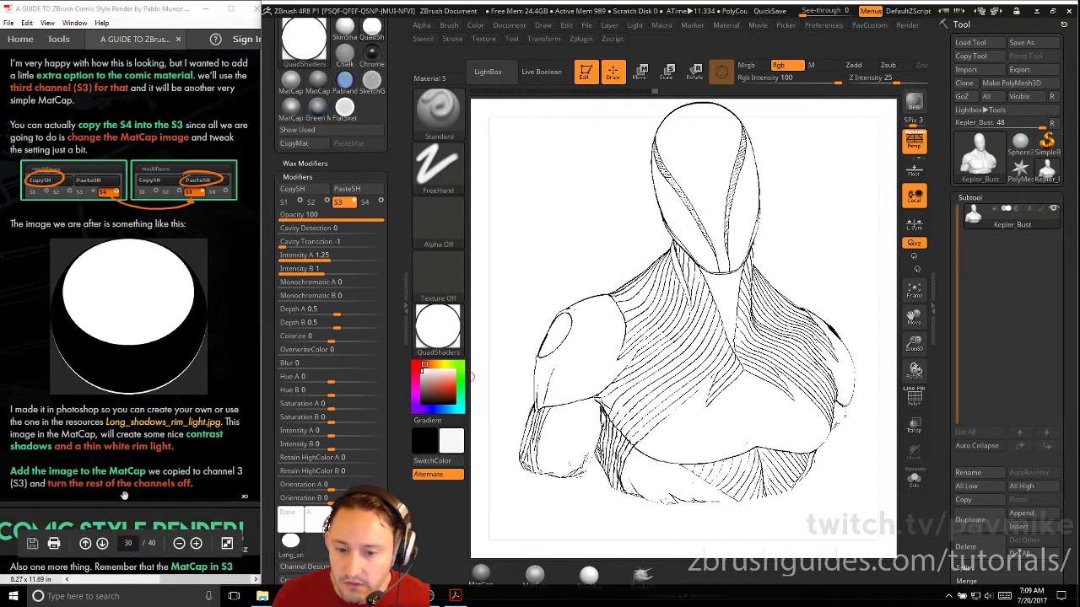
Turn off the S1, S2 and S4 channels to isolate S3, and bring up the guide's section on the ink MatCap
left_click(299, 202)
left_click(379, 202)
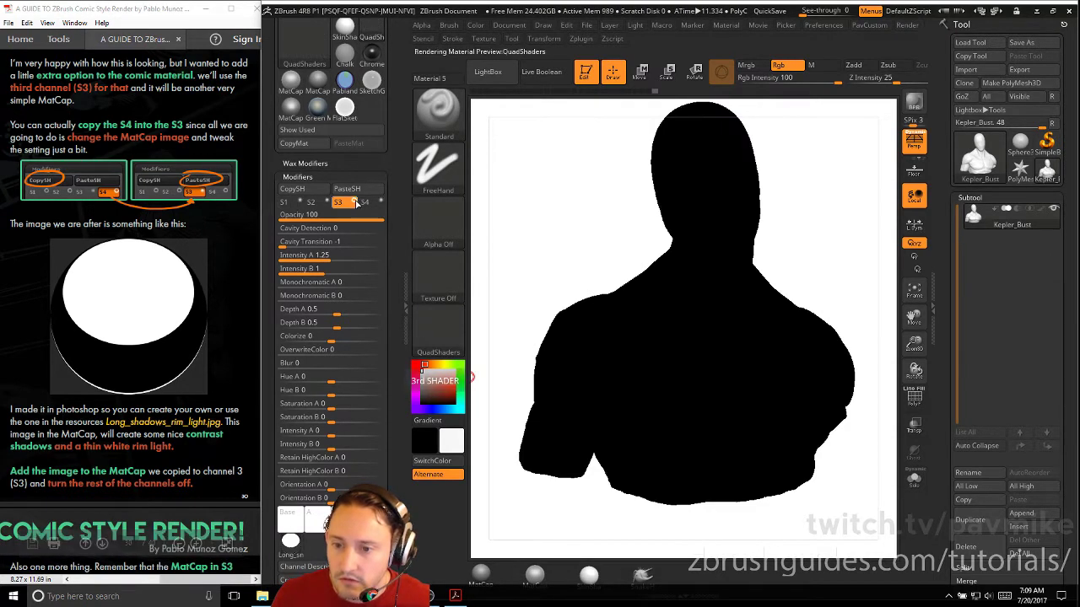
left_click_drag(123, 434, 275, 90)
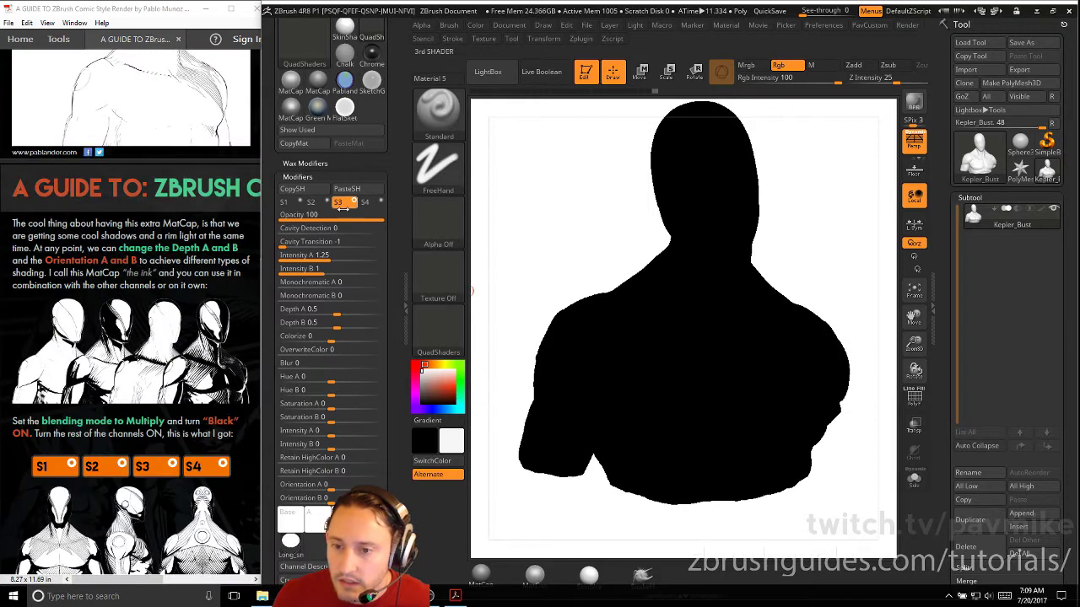
Set S3's Cavity Transition to 0, Intensity A to 1, Depth A and B to about 2.87 and 2.34, and Orientation A and B to about 86 and 88
mouse_move(557, 231)
left_mouse_down()
mouse_move(595, 215)
mouse_move(552, 221)
left_mouse_up()
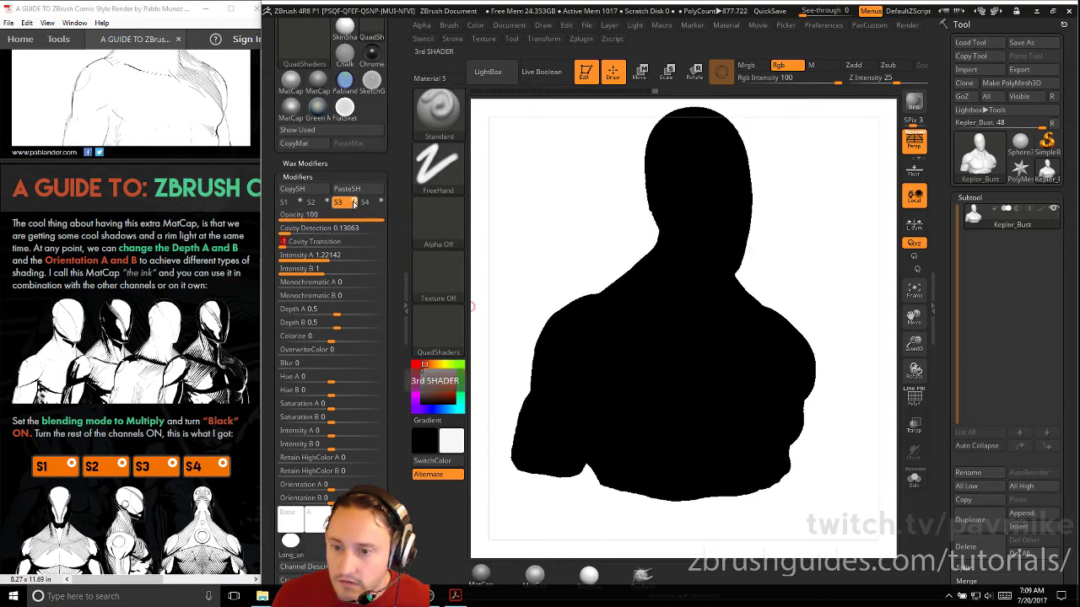
left_click_drag(522, 275, 518, 273)
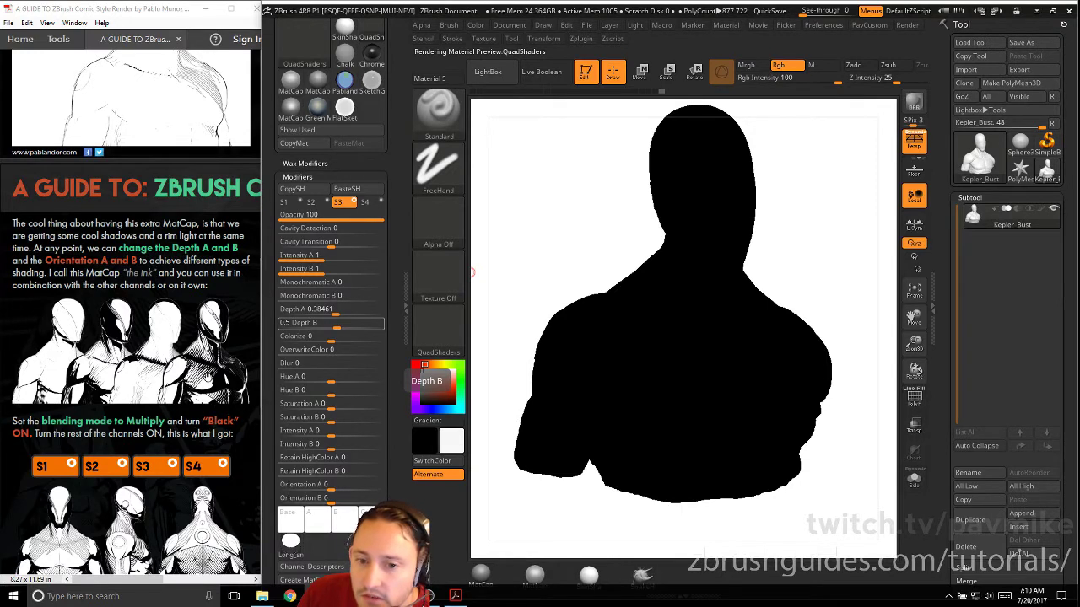
key("Return")
left_click(331, 269)
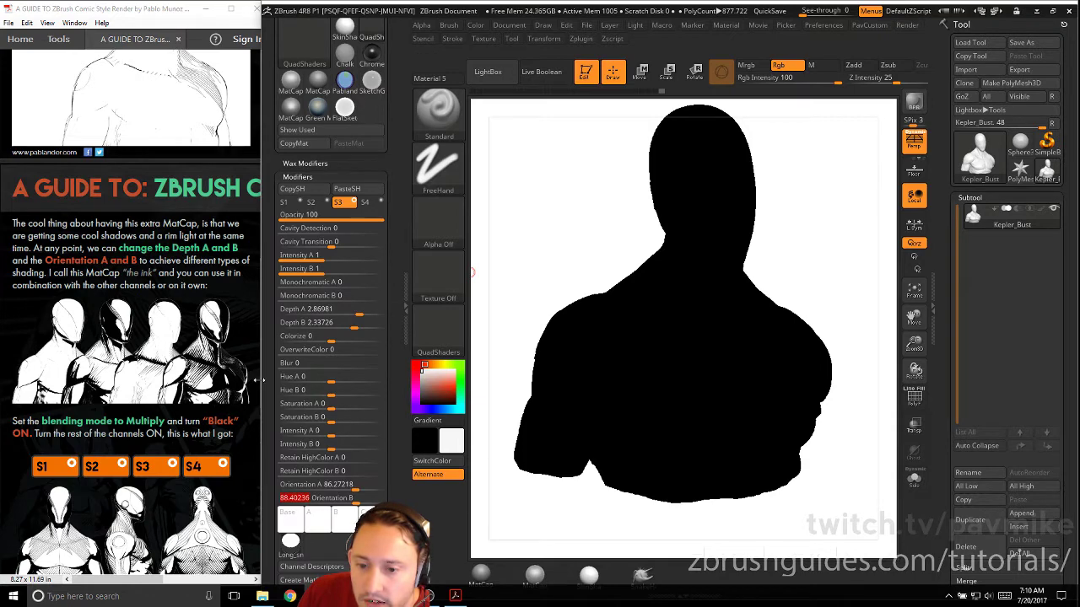
scroll(286, 371, "down", 5)
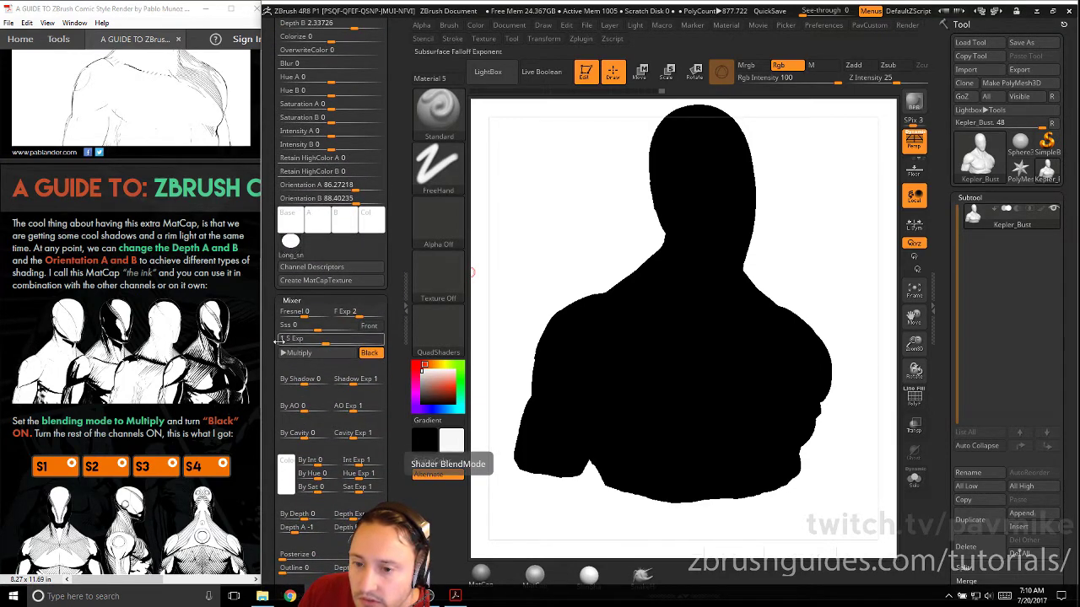
scroll(268, 320, "up", 12)
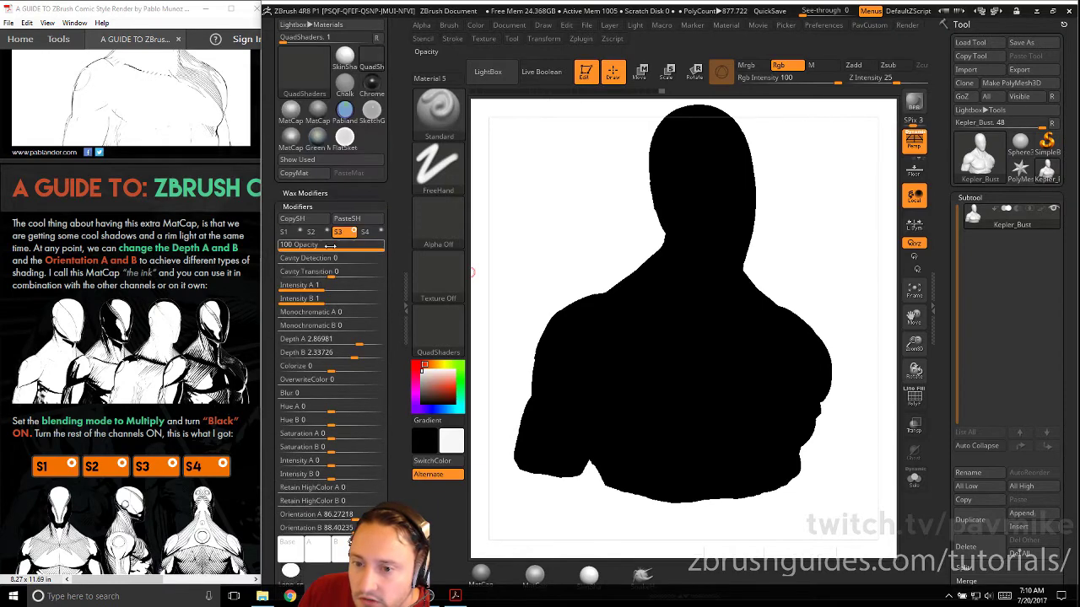
Turn the S1, S2 and S4 channels back on and compare the bust with and without the S3 shadows
left_click(299, 232)
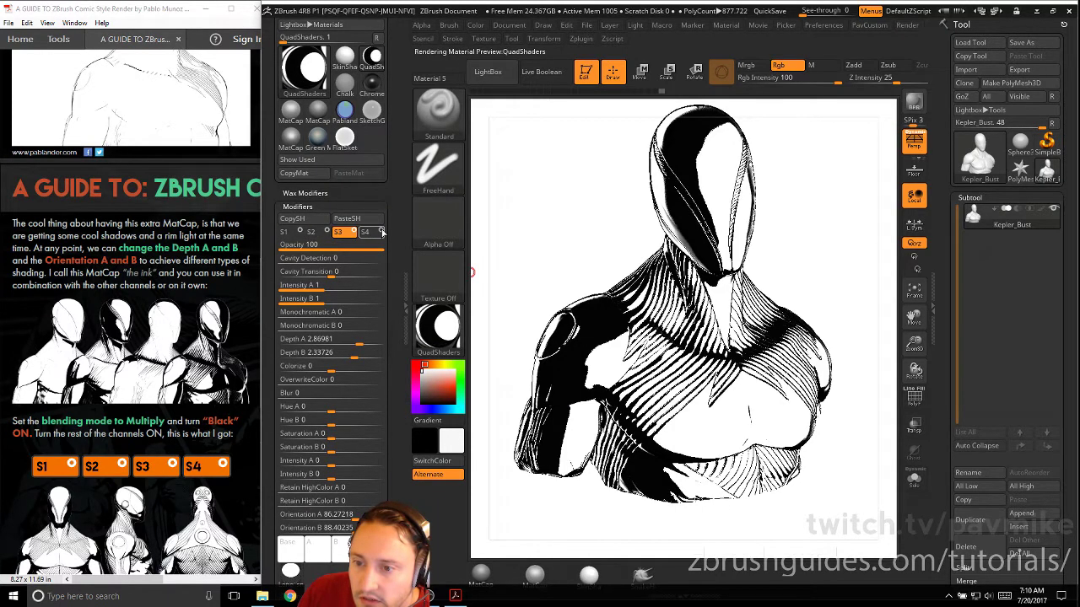
left_click(355, 232)
left_click(354, 232)
left_click(354, 232)
left_click(354, 232)
Try different Depth A and B values on the S3 shader, and set both to 2
mouse_move(389, 331)
left_mouse_down()
mouse_move(390, 259)
mouse_move(341, 281)
left_mouse_up()
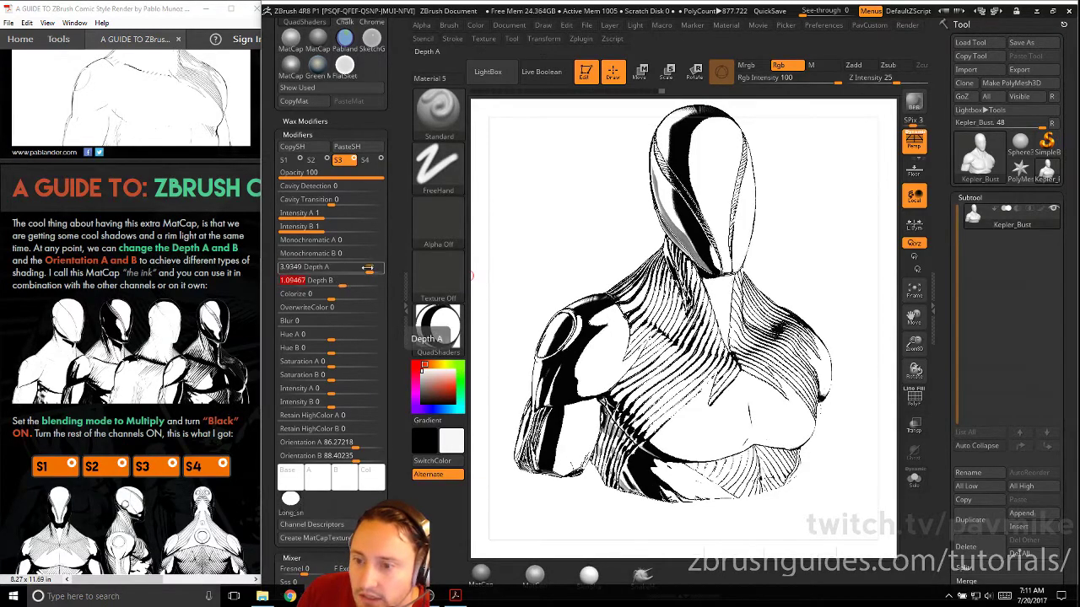
type("2")
key("Tab")
type("2")
key("Return")
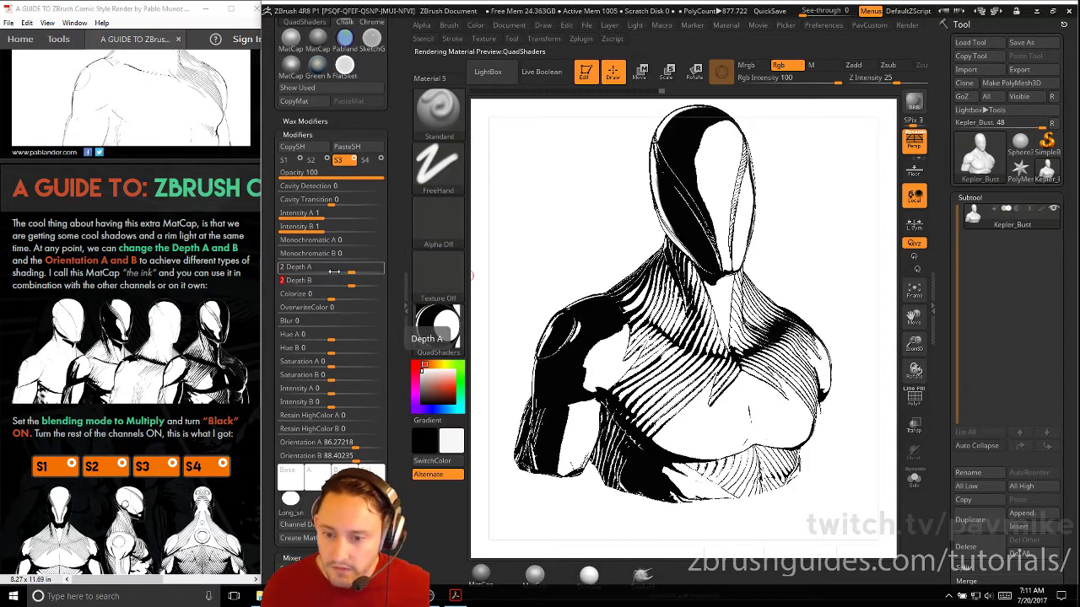
Try different shadow directions with the S3 shader's Orientation A and B, and set both to 2
mouse_move(356, 443)
left_mouse_down()
mouse_move(369, 444)
mouse_move(345, 442)
mouse_move(373, 443)
mouse_move(347, 454)
left_mouse_up()
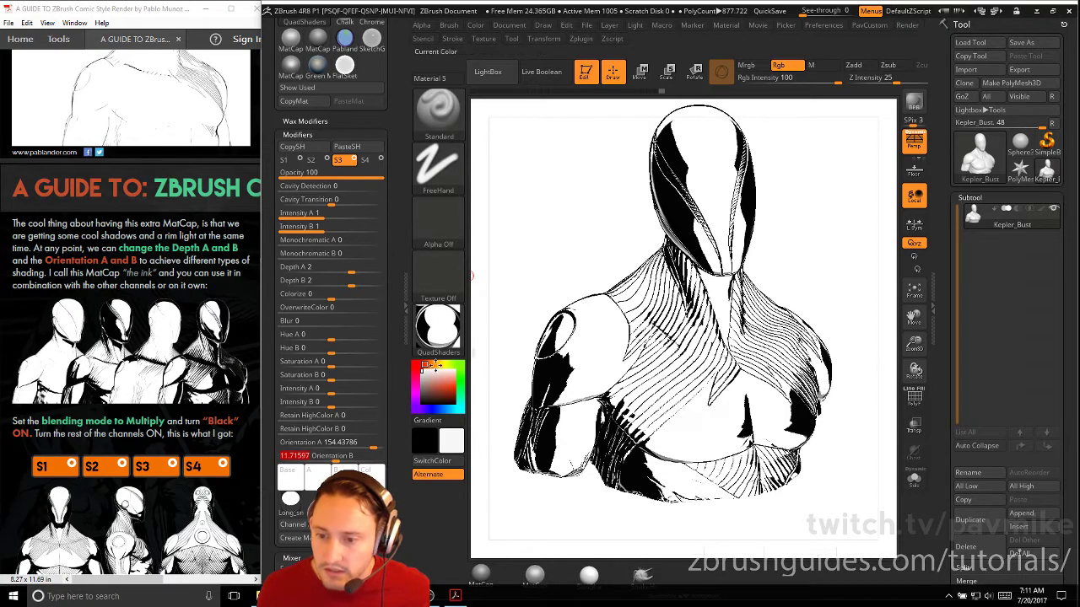
left_click(347, 444)
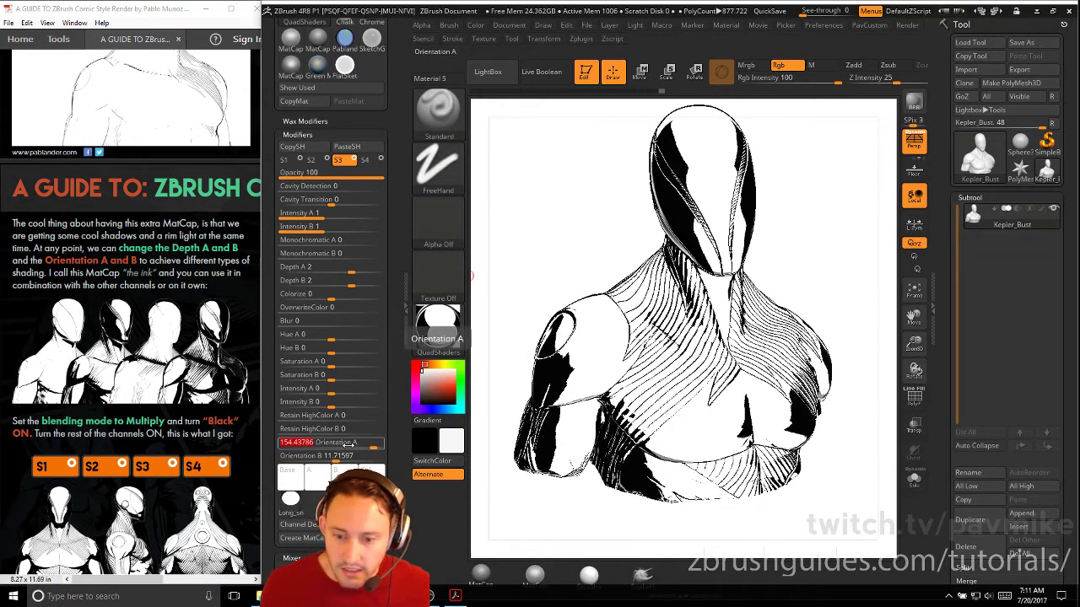
type("2")
key("Return")
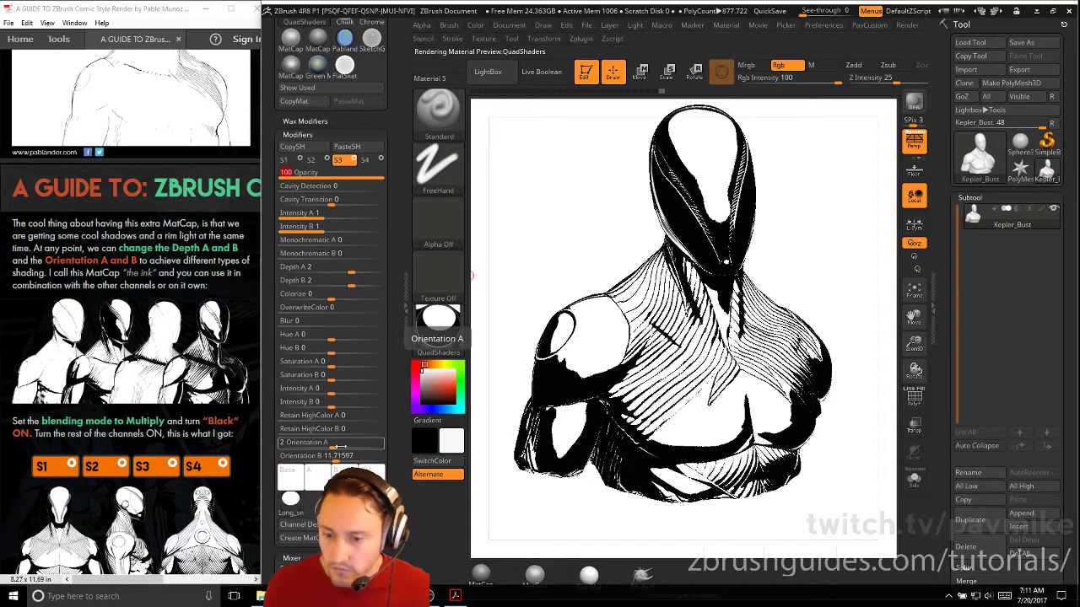
left_click(342, 455)
type("2")
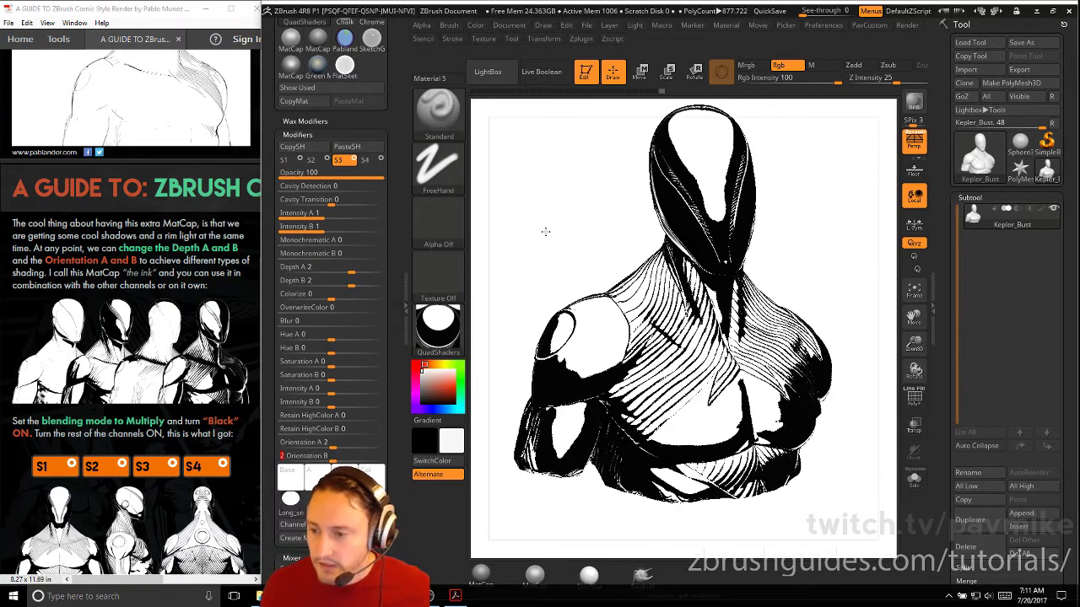
key("Return")
Test lower Opacity values such as 80 on the S3 shader and restore it to 100
left_click(362, 170)
type("80")
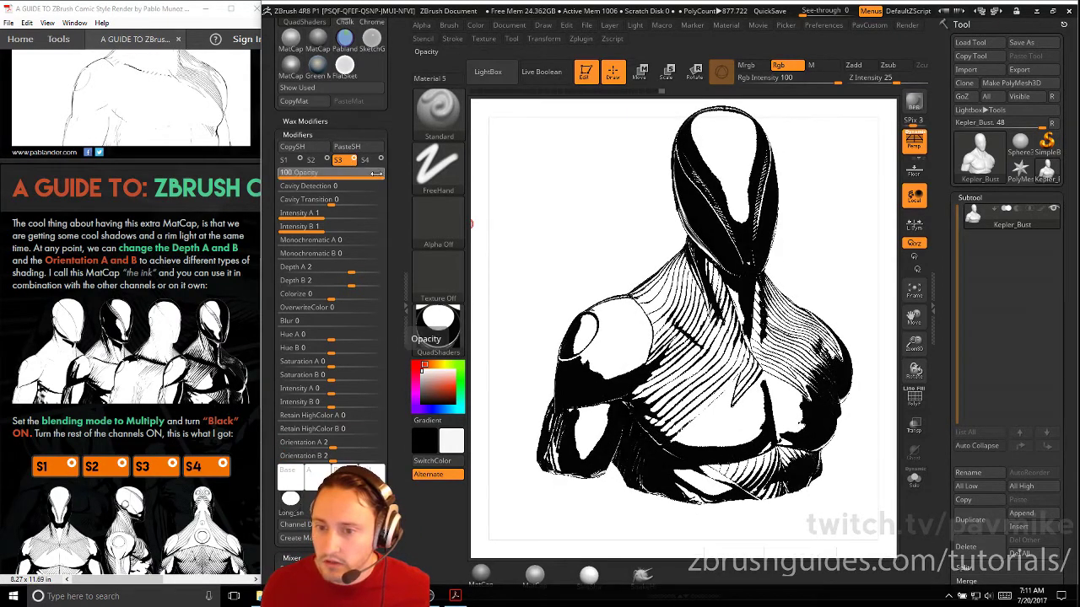
key("Return")
left_click(362, 174)
left_click(354, 174)
left_click(365, 175)
left_click_drag(365, 175, 390, 176)
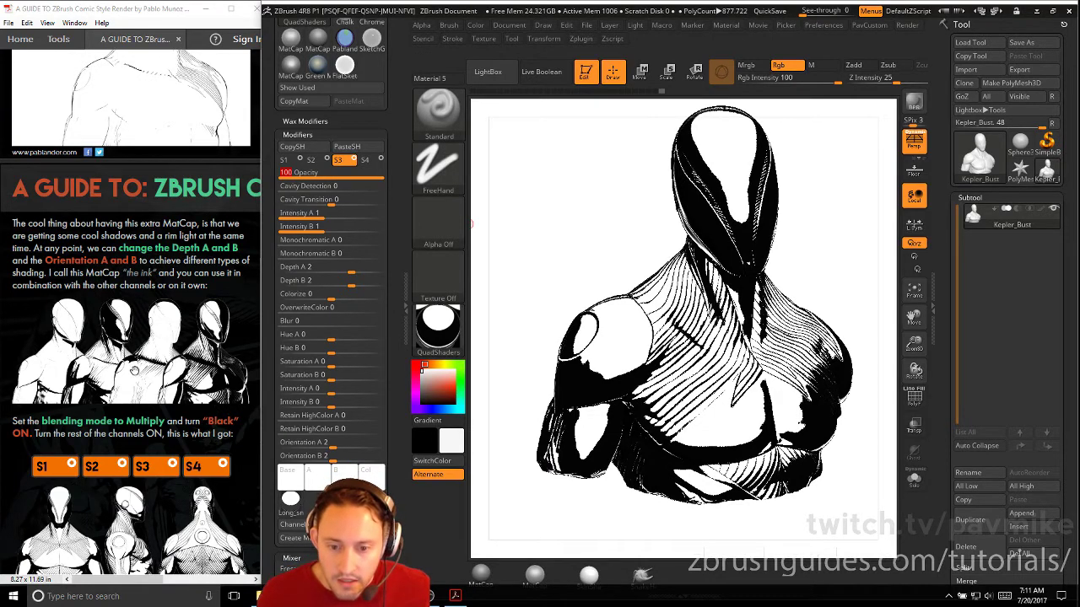
Read the guide's notes on the rim light and compare the bust with the S4 outline channel off and on
scroll(144, 376, "down", 5)
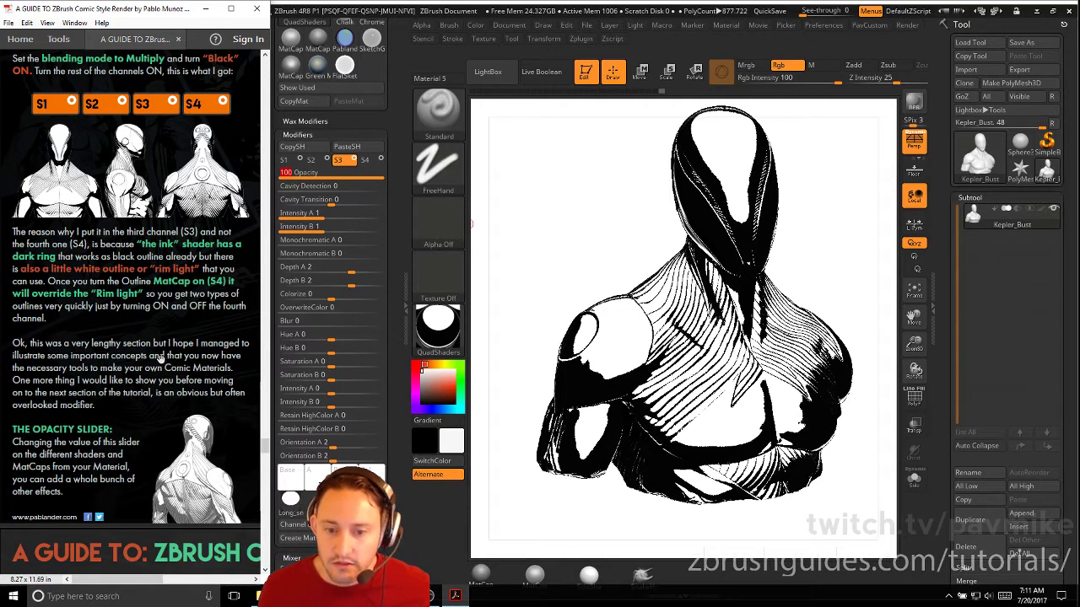
left_click(381, 159)
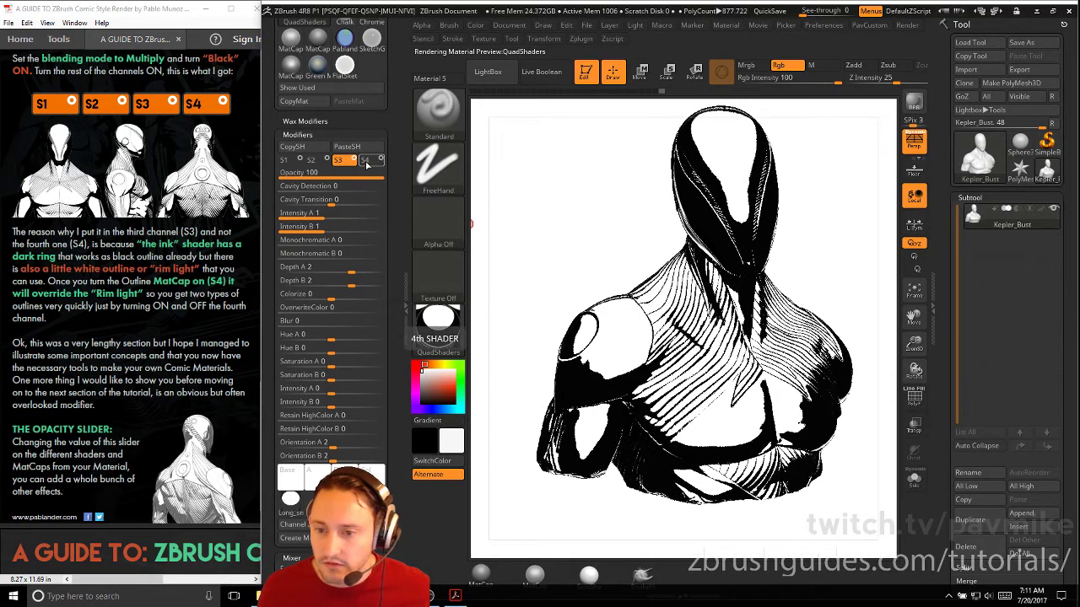
left_click(379, 161)
left_click(380, 161)
left_click(380, 160)
left_click(380, 161)
Check the S4 outline without the S3 shadows, turn S3 back on, and read the guide's opacity slider section
left_click(368, 160)
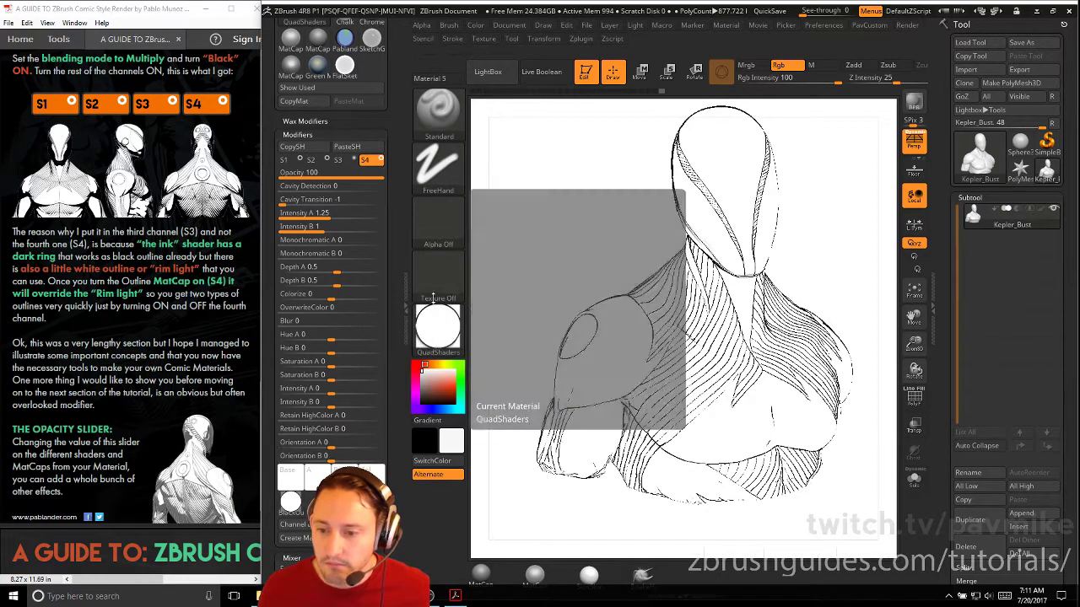
left_click(340, 159)
left_click(354, 159)
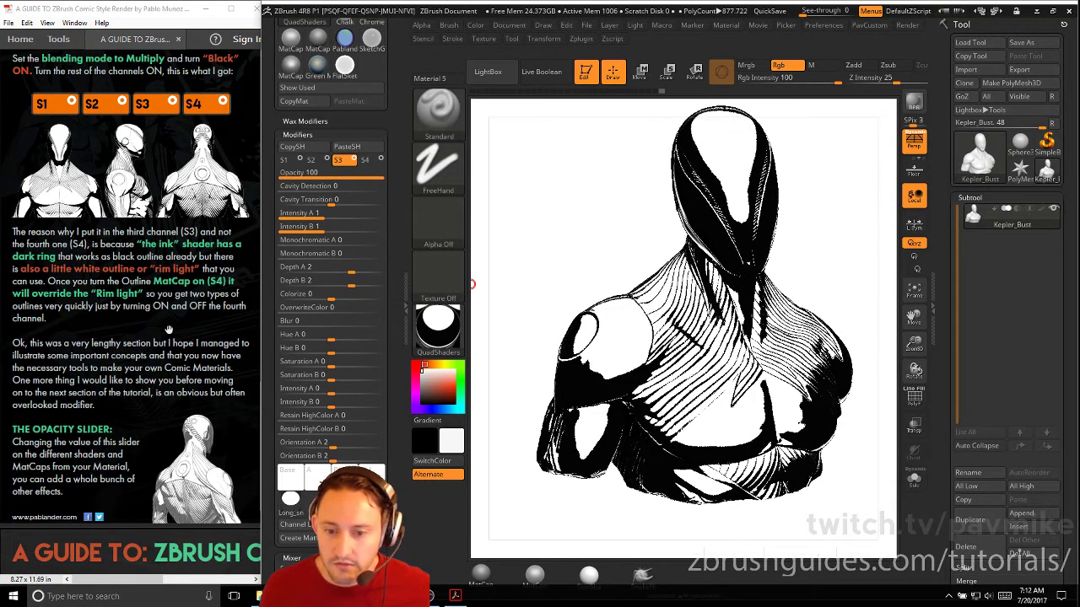
left_click(380, 159)
left_click(134, 297)
scroll(134, 297, "down", 3)
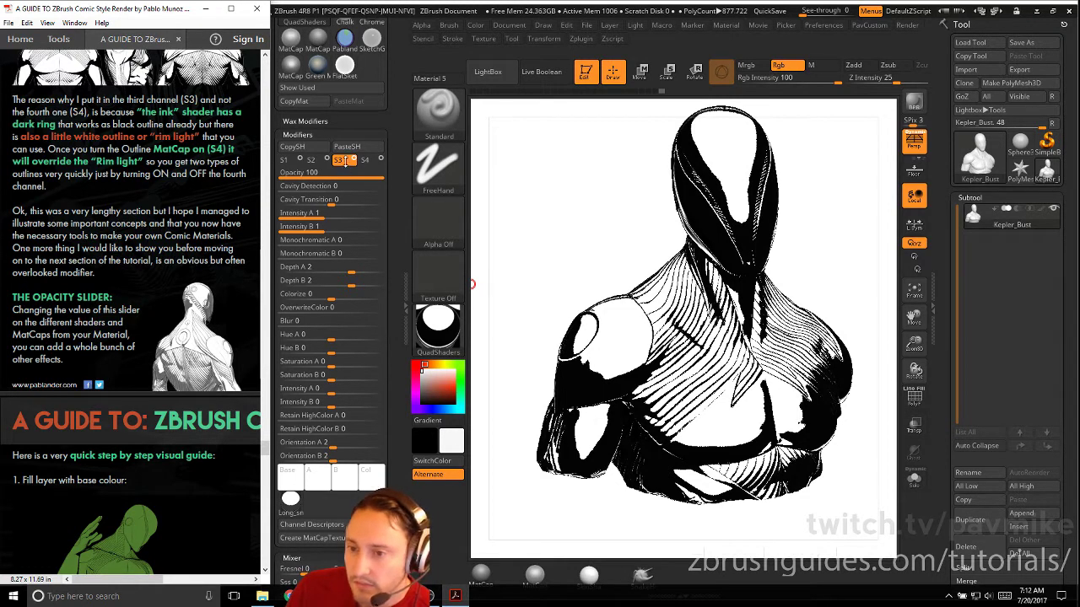
Lower the S3 shader's Opacity to 86, turn the bust toward a side view, and adjust the light's placement slightly
left_click_drag(369, 172, 366, 175)
left_click_drag(574, 210, 618, 218)
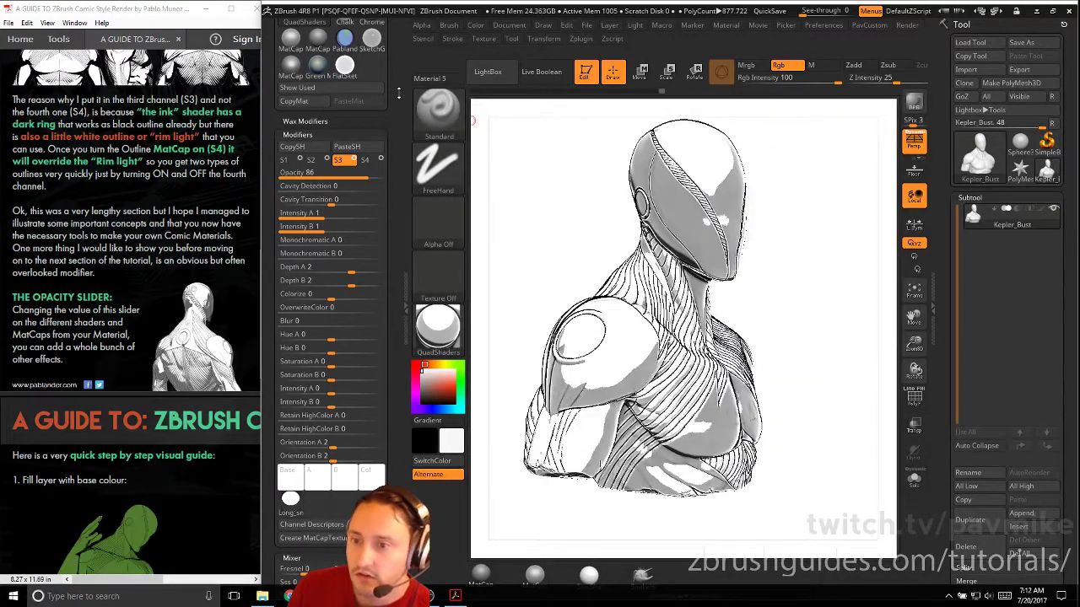
left_click_drag(397, 93, 397, 494)
mouse_move(308, 61)
left_mouse_down()
mouse_move(294, 59)
mouse_move(313, 64)
left_mouse_up()
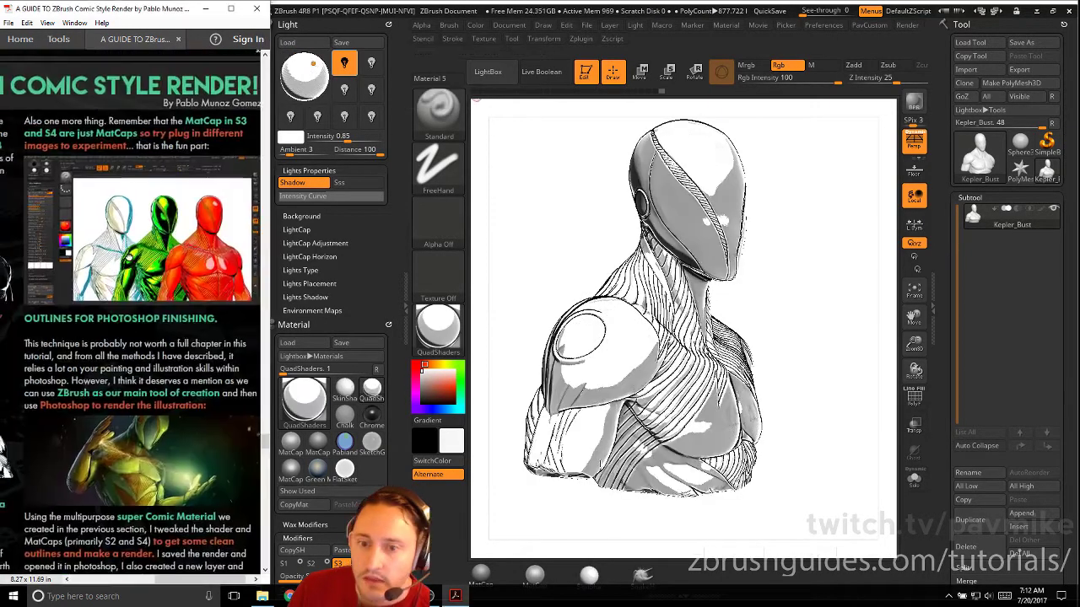
Import Steps_to_hell.jpg from the Matcap Images folder as the S3 shader's MatCap image
left_click_drag(135, 254, 120, 253)
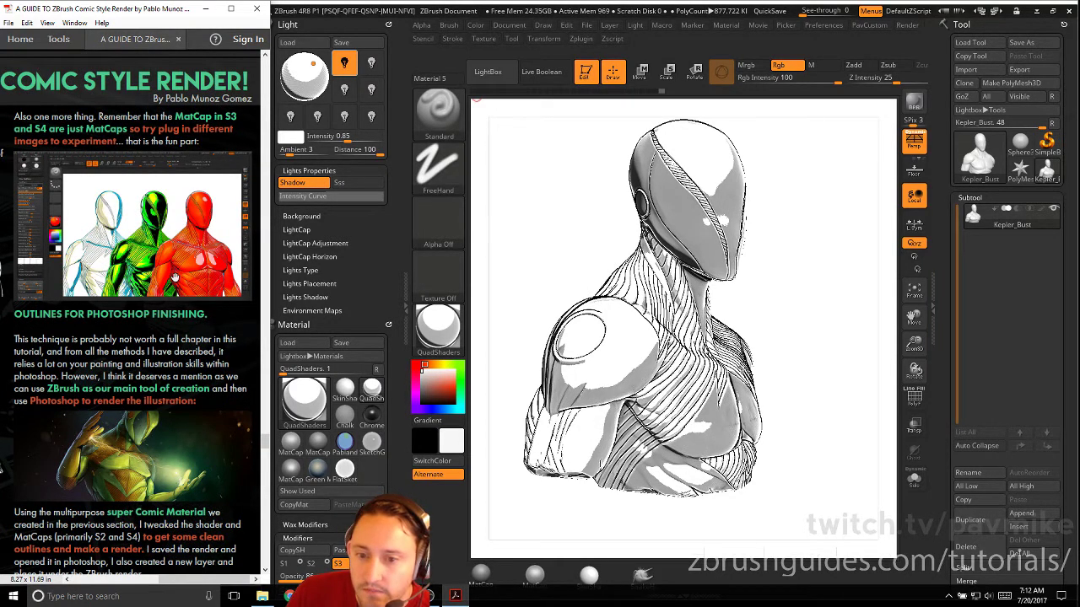
left_click(398, 189)
scroll(273, 253, "down", 10)
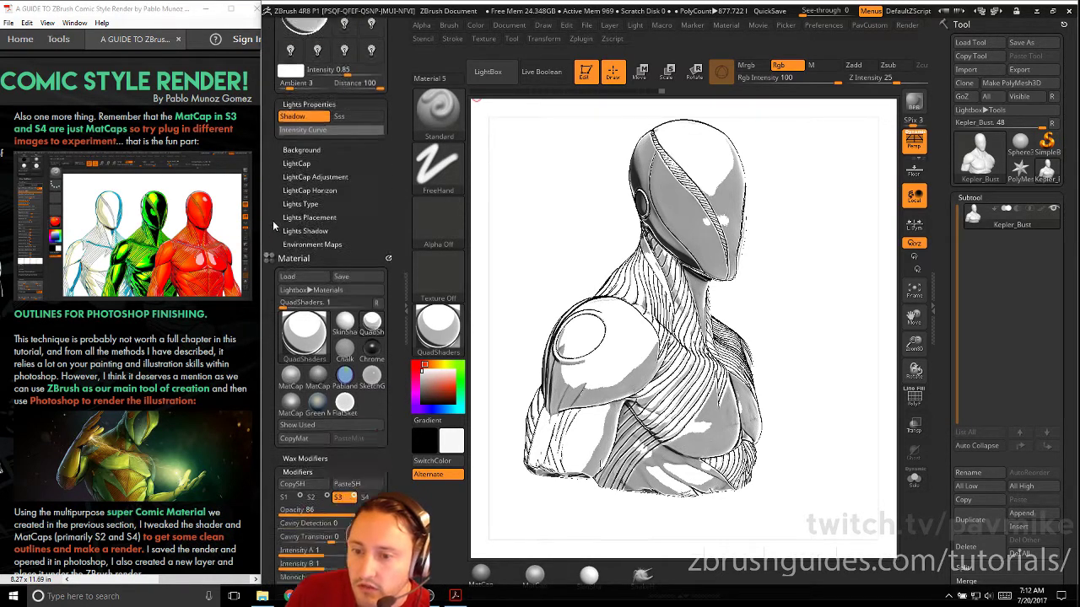
scroll(281, 124, "down", 2)
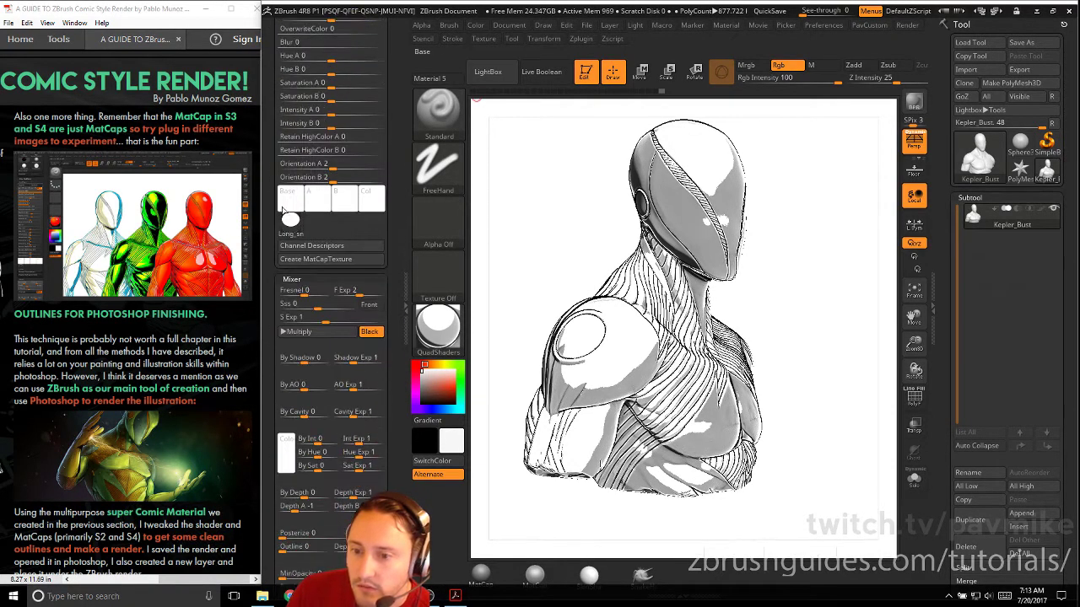
left_click(290, 219)
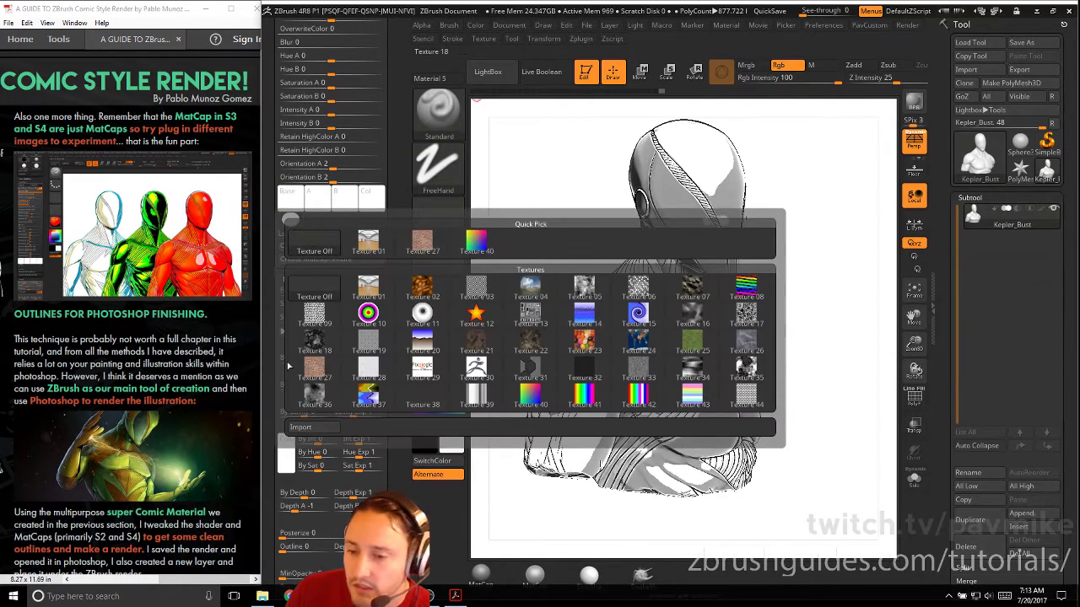
left_click(301, 427)
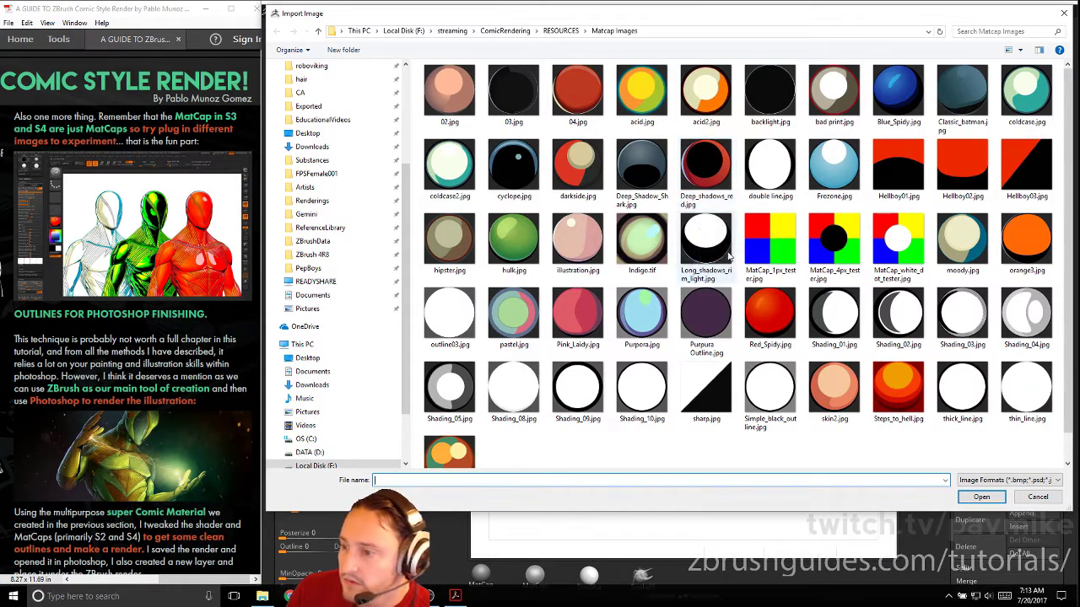
left_click(897, 385)
double_click(897, 385)
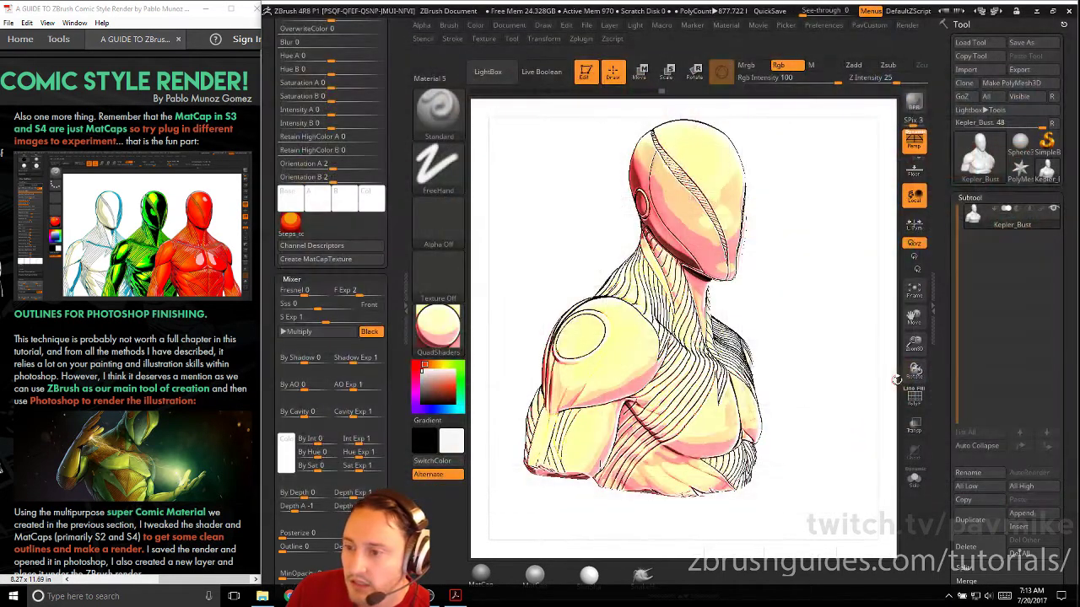
Raise the S3 shader's Opacity to 100 and turn the bust toward a more frontal view
mouse_move(807, 318)
left_mouse_down()
mouse_move(778, 318)
mouse_move(793, 316)
left_mouse_up()
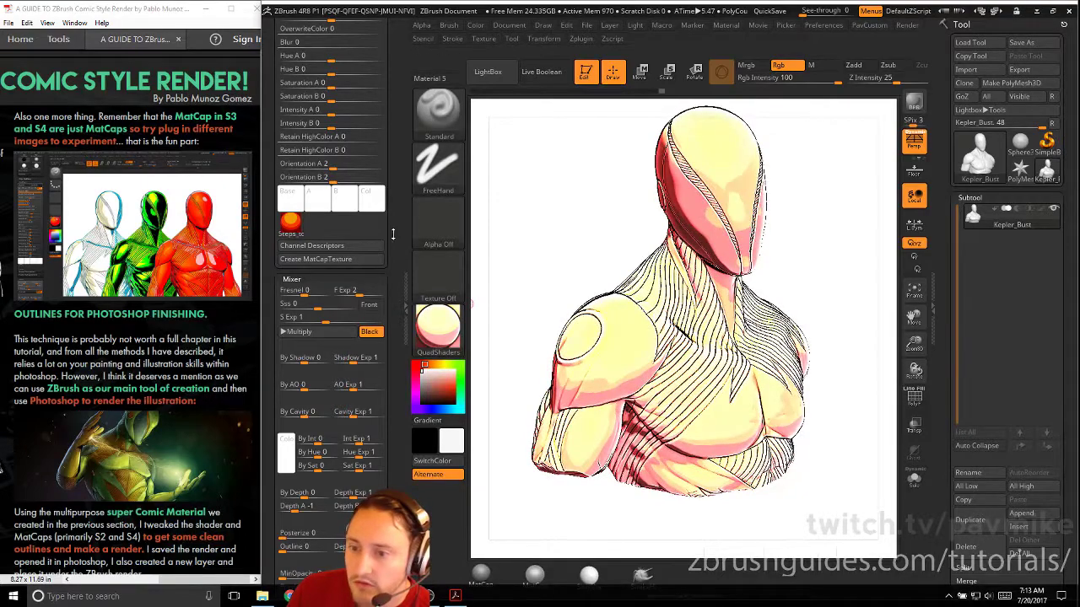
scroll(393, 327, "up", 5)
left_click_drag(354, 191, 386, 191)
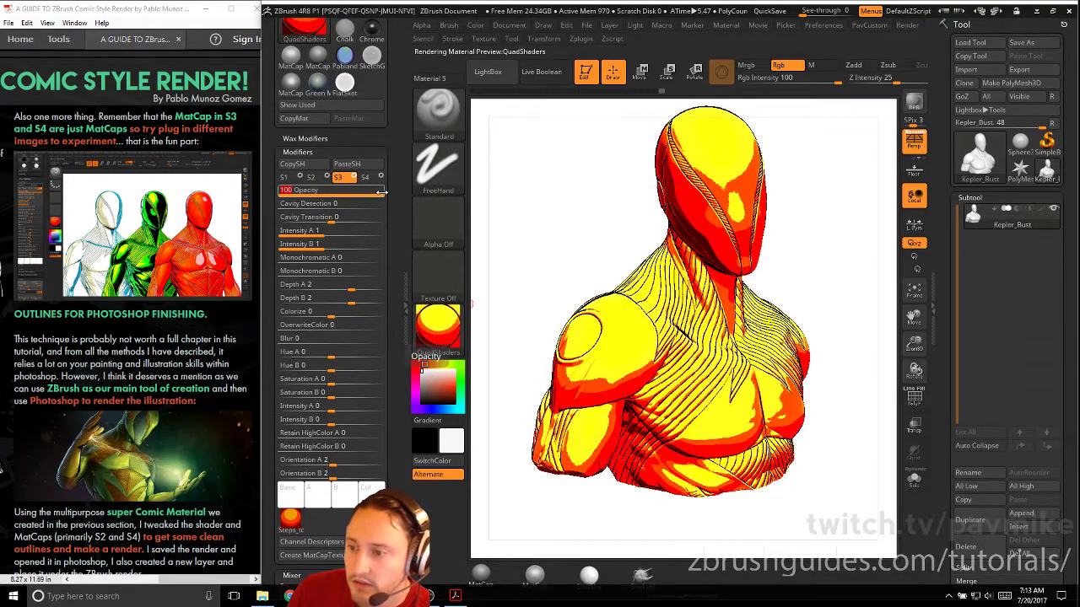
mouse_move(569, 218)
left_mouse_down()
mouse_move(555, 200)
mouse_move(571, 219)
mouse_move(564, 204)
left_mouse_up()
scroll(346, 329, "down", 3)
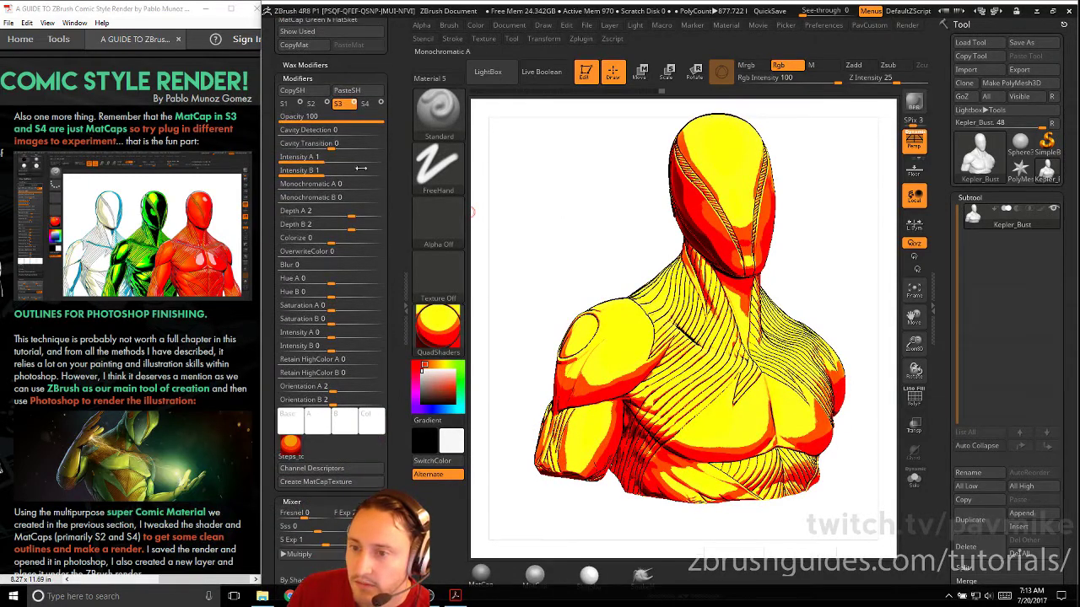
Try the built-in Texture 15 spiral and the Texture 40 colour gradient as the S3 MatCap image
left_click(291, 446)
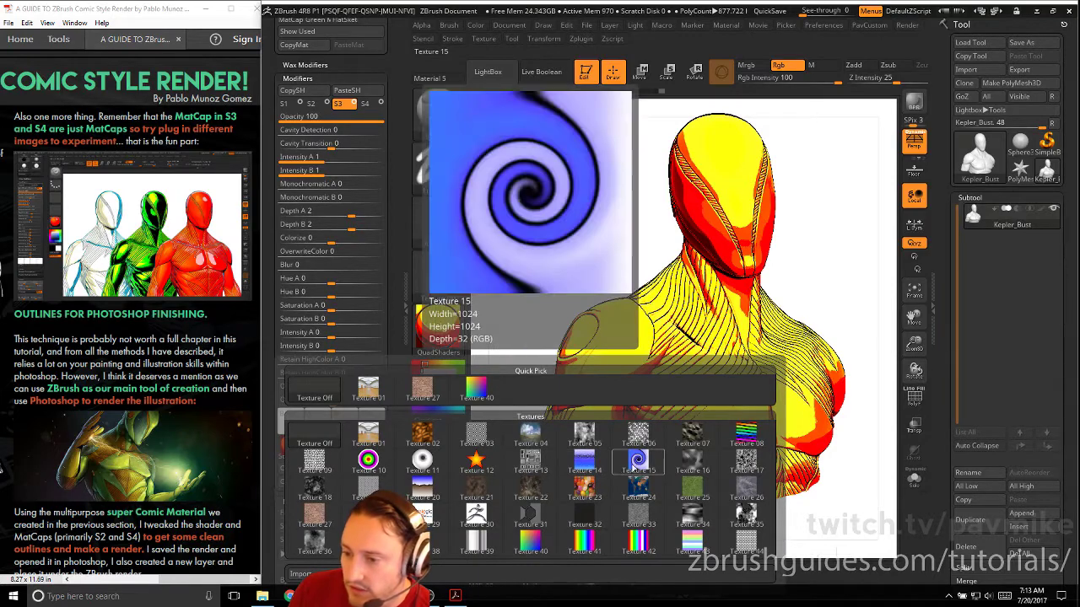
left_click(637, 460)
left_click(291, 445)
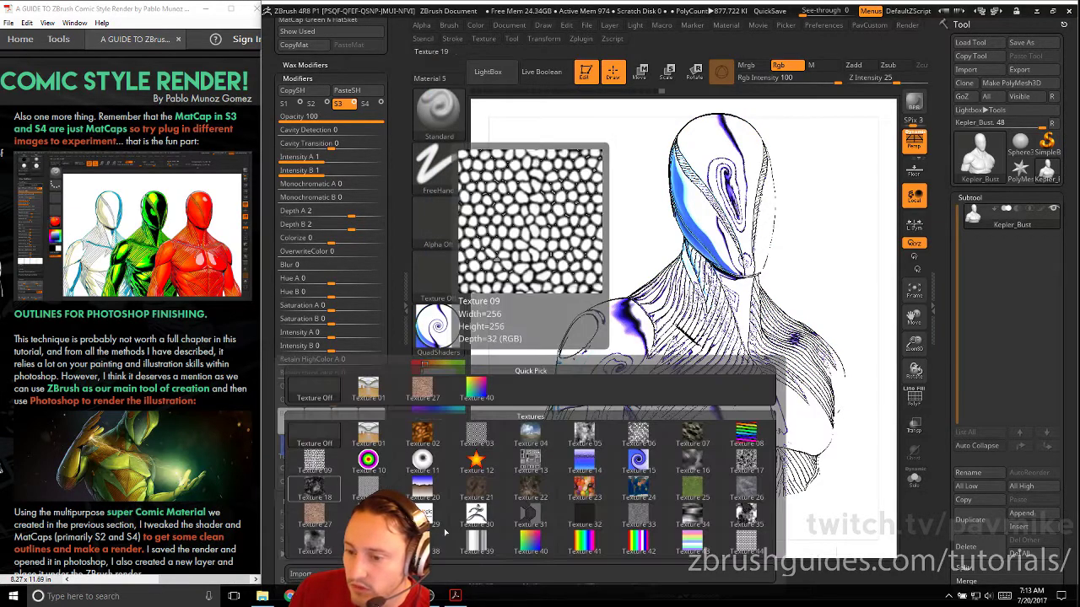
left_click(523, 540)
Import Deep_Shadow_Shark.jpg as the S3 shader's MatCap image
left_click(295, 451)
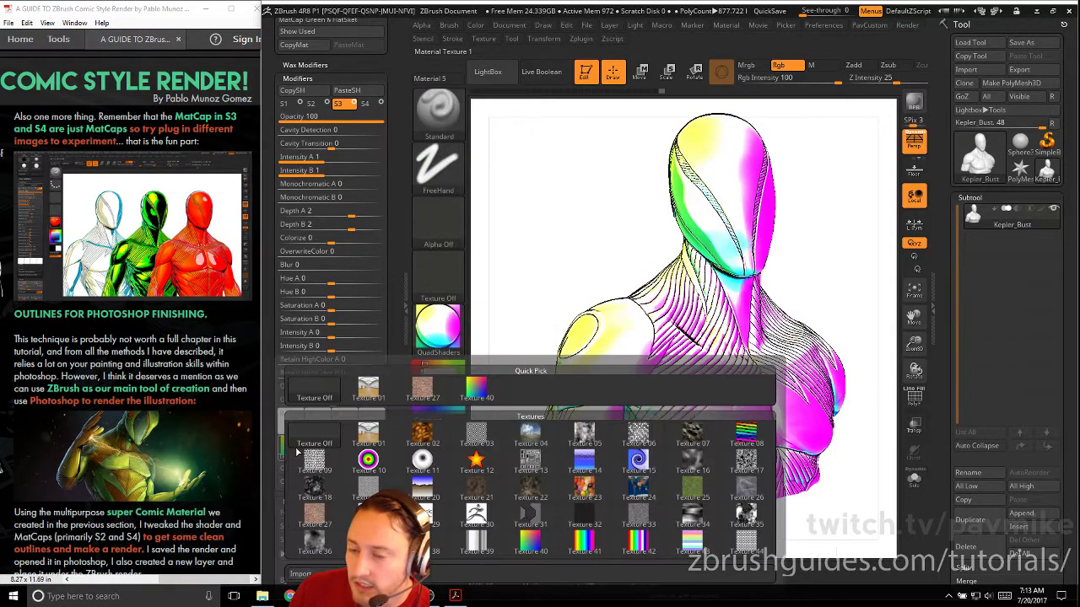
left_click(300, 574)
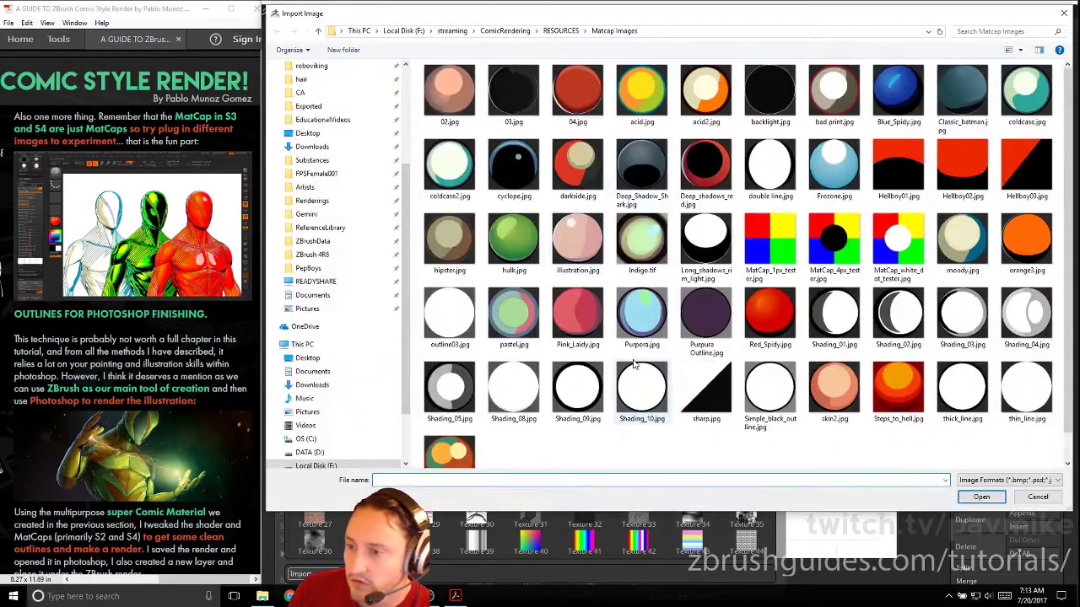
double_click(637, 172)
Replace the S3 MatCap image with the imported Red_Spidy.jpg and view the bust from the side
left_click(291, 447)
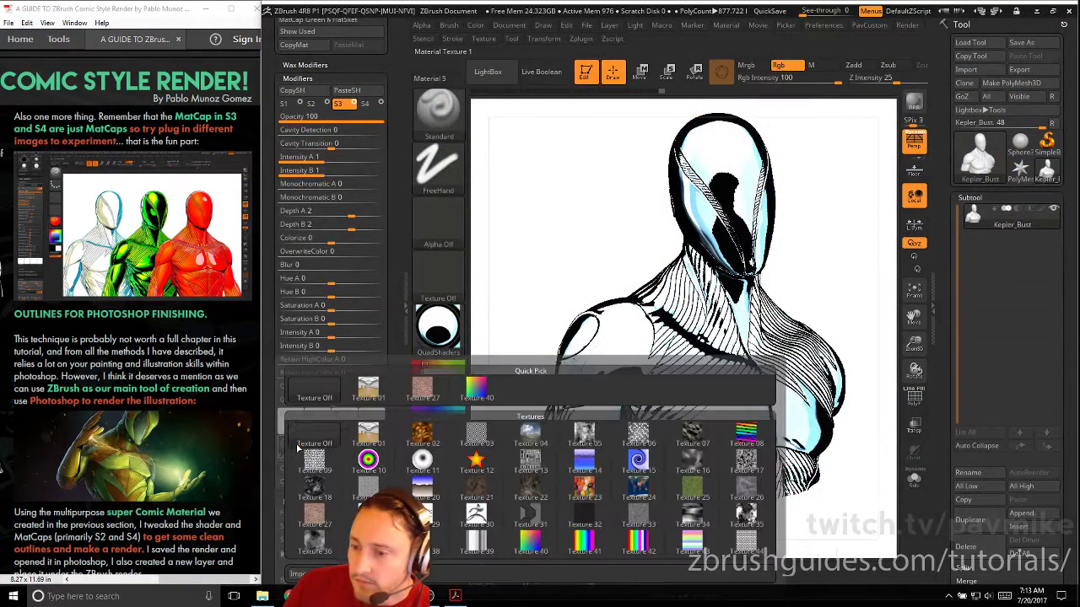
left_click(404, 460)
left_click(291, 447)
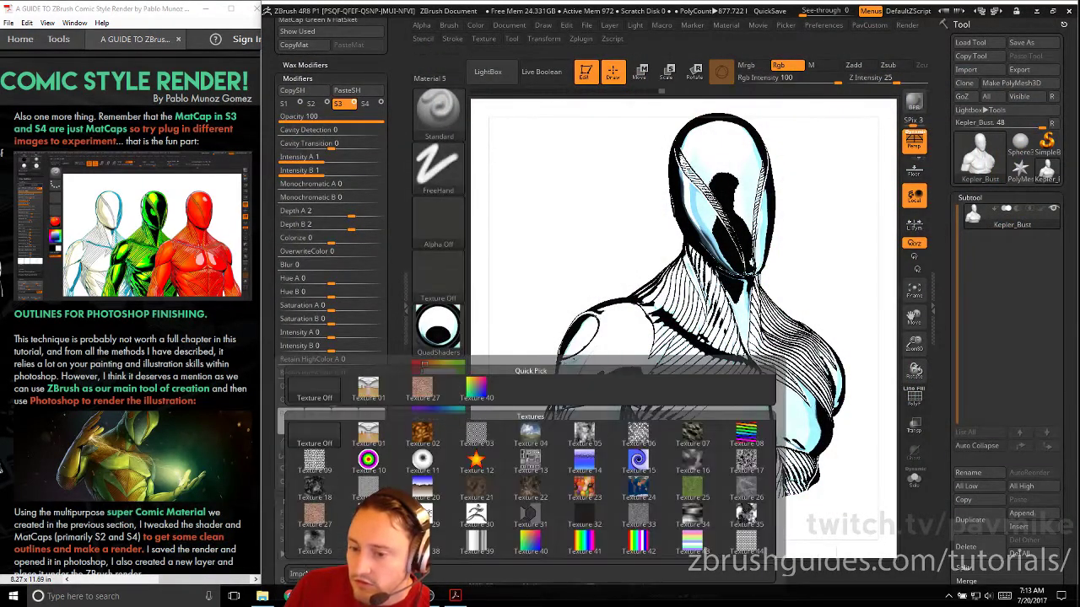
left_click(300, 573)
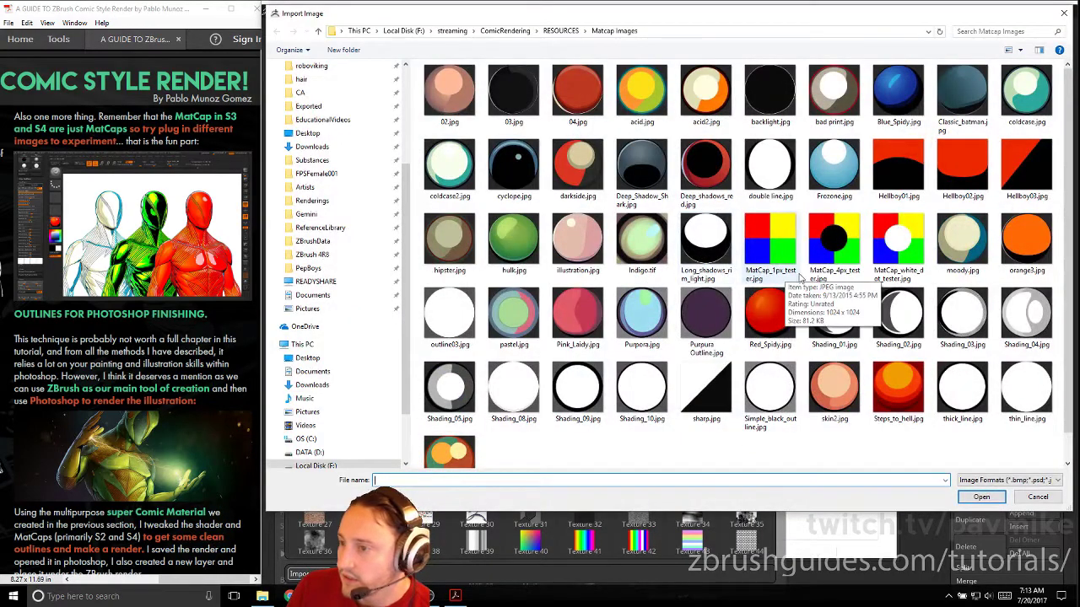
double_click(768, 314)
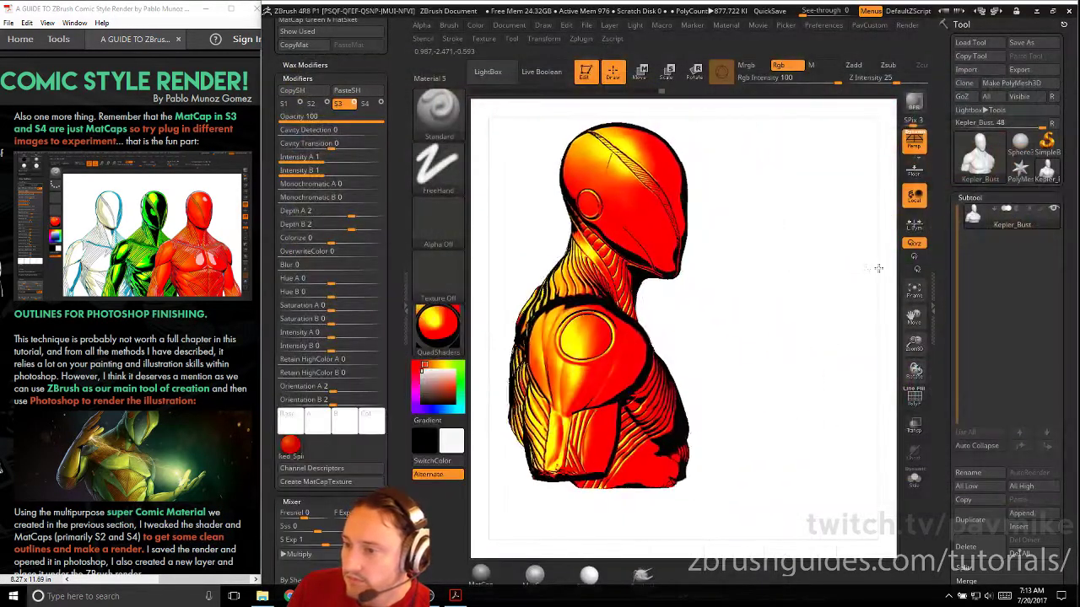